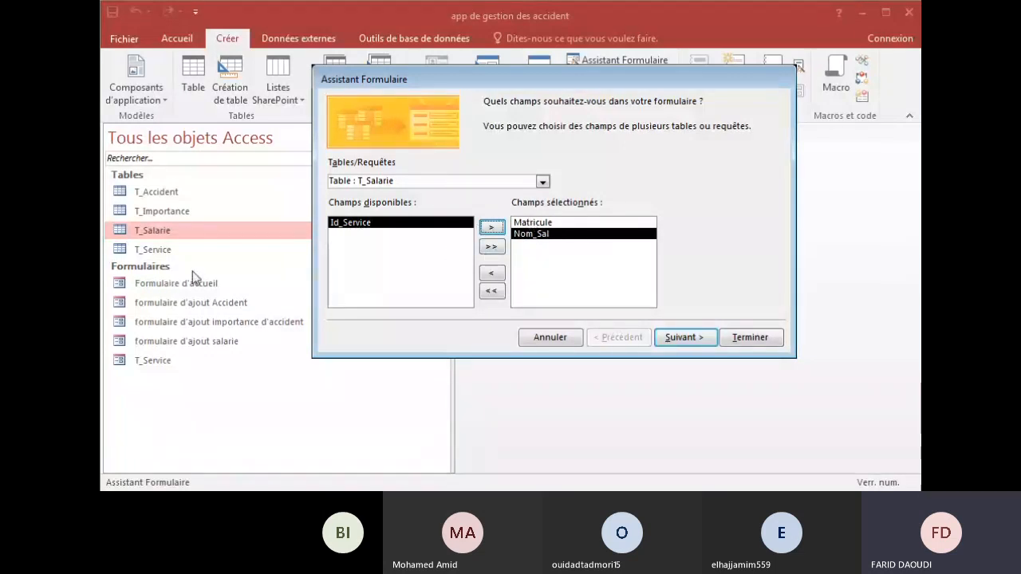
Step: Keep the single-column layout in the form wizard, title the form formulaire_supp_Salarie and create it
{"action": "left_click", "coordinate": [684, 338]}
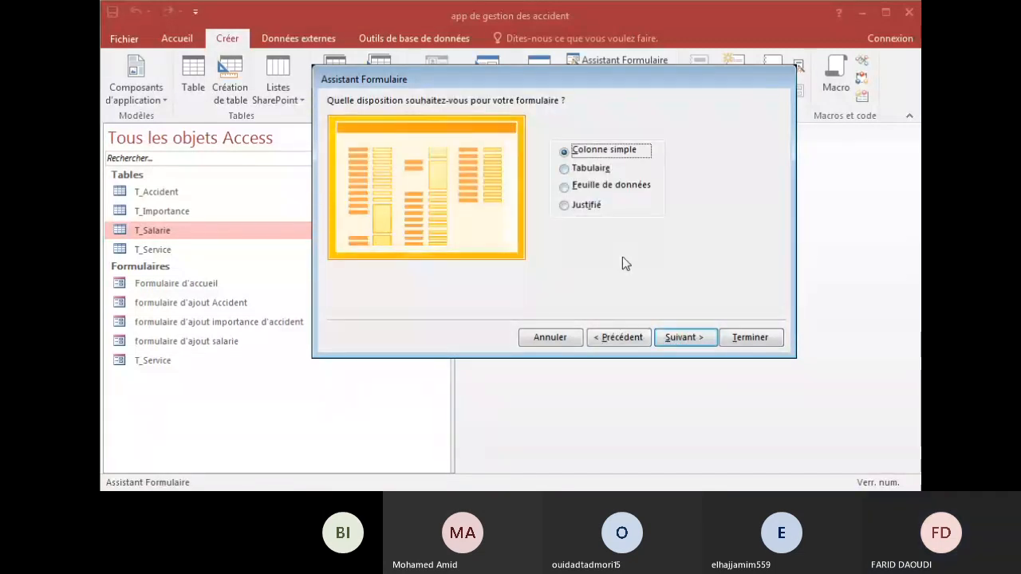
{"action": "left_click", "coordinate": [689, 341]}
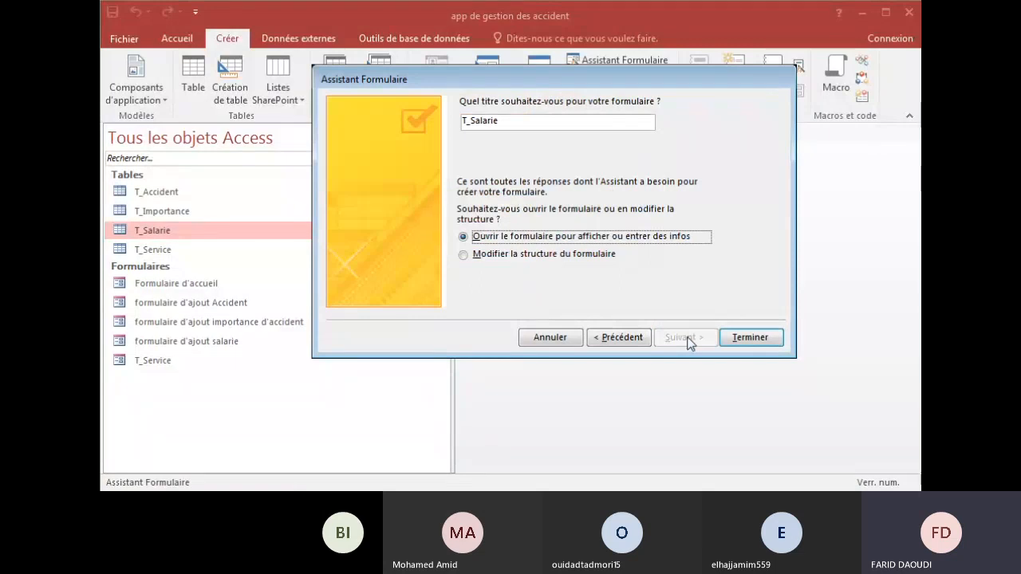
{"action": "key", "text": "shift+Tab"}
{"action": "key", "text": "Home"}
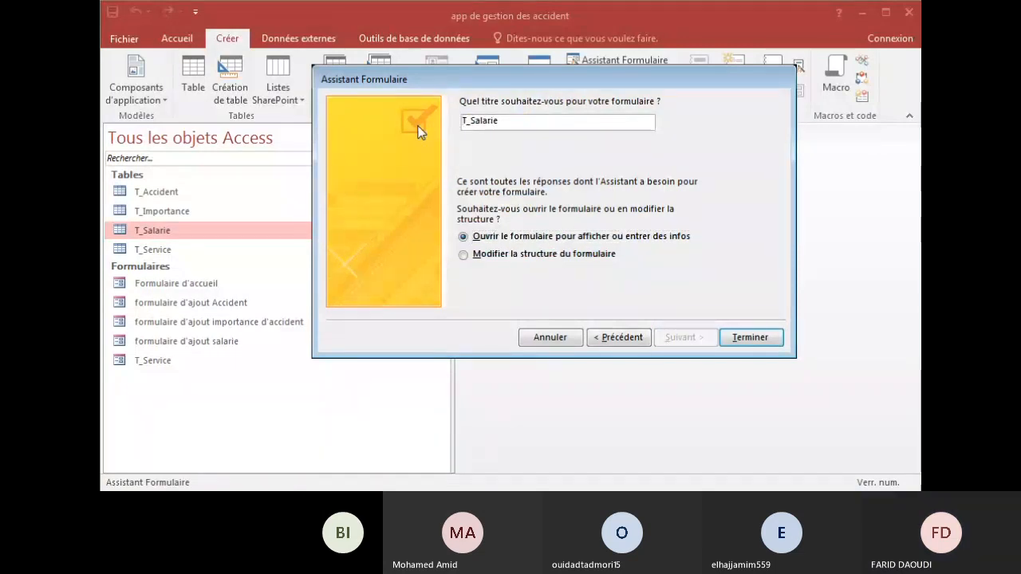
{"action": "key", "text": "Delete"}
{"action": "type", "text": "formu"}
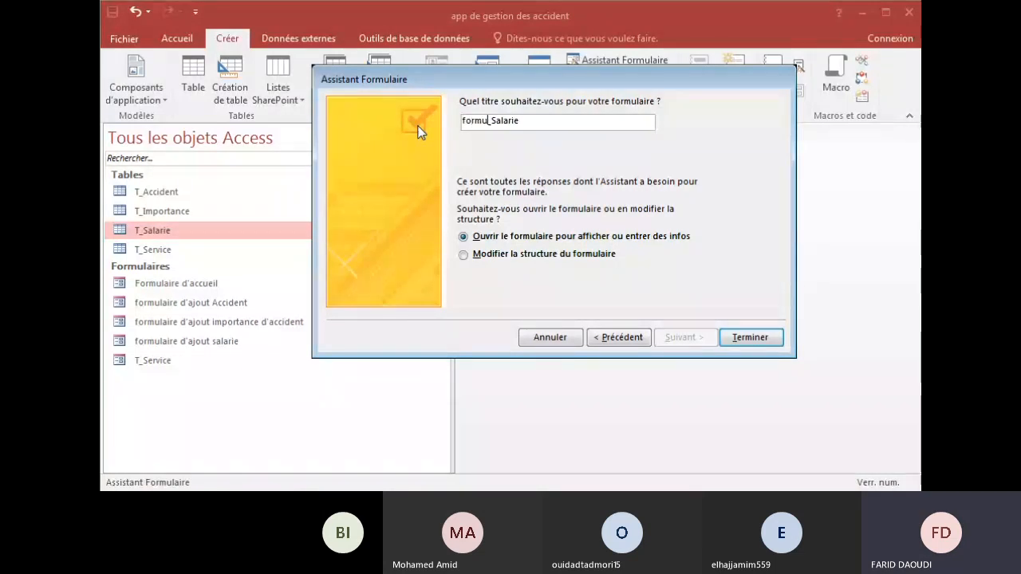
{"action": "type", "text": "laire"}
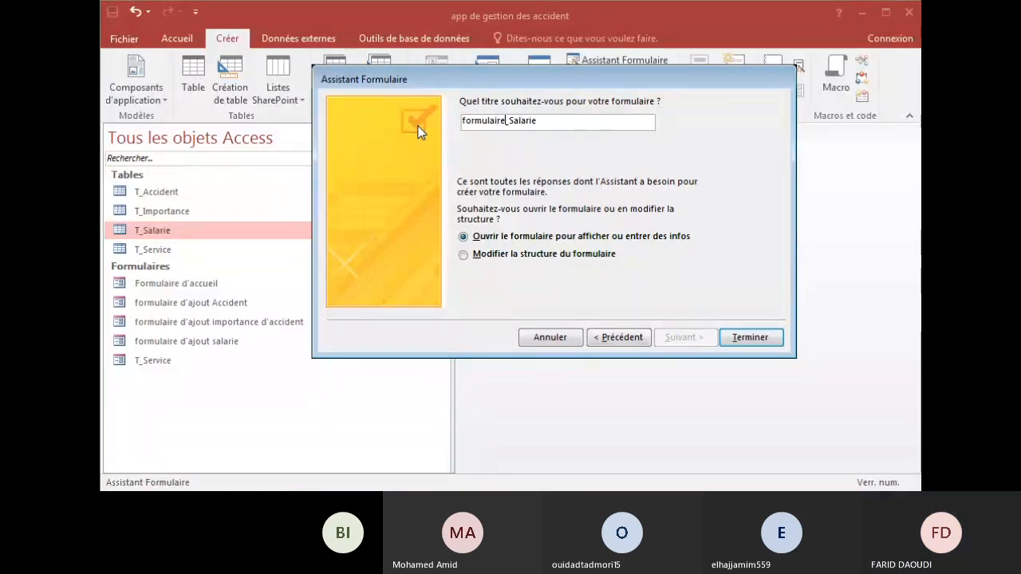
{"action": "type", "text": "d'a"}
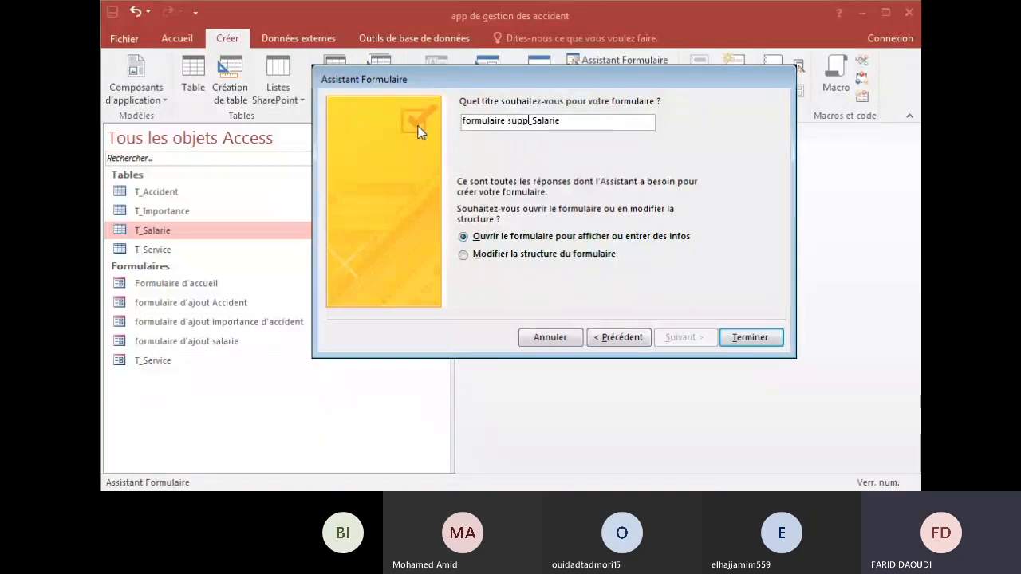
{"action": "key", "text": "BackSpace"}
{"action": "key", "text": "BackSpace"}
{"action": "key", "text": "BackSpace"}
{"action": "key", "text": "BackSpace"}
{"action": "type", "text": "supp"}
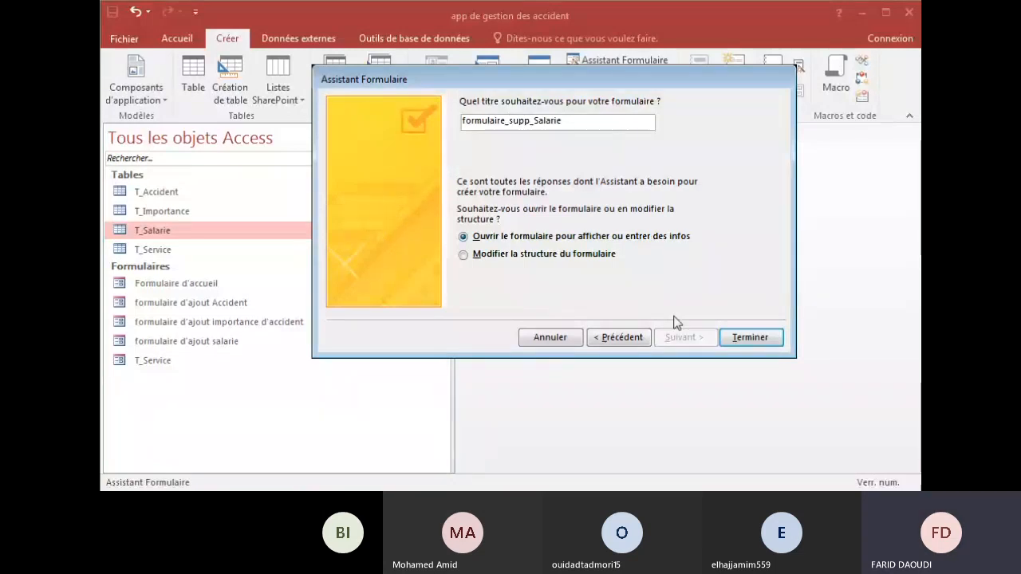
{"action": "left_click", "coordinate": [748, 336]}
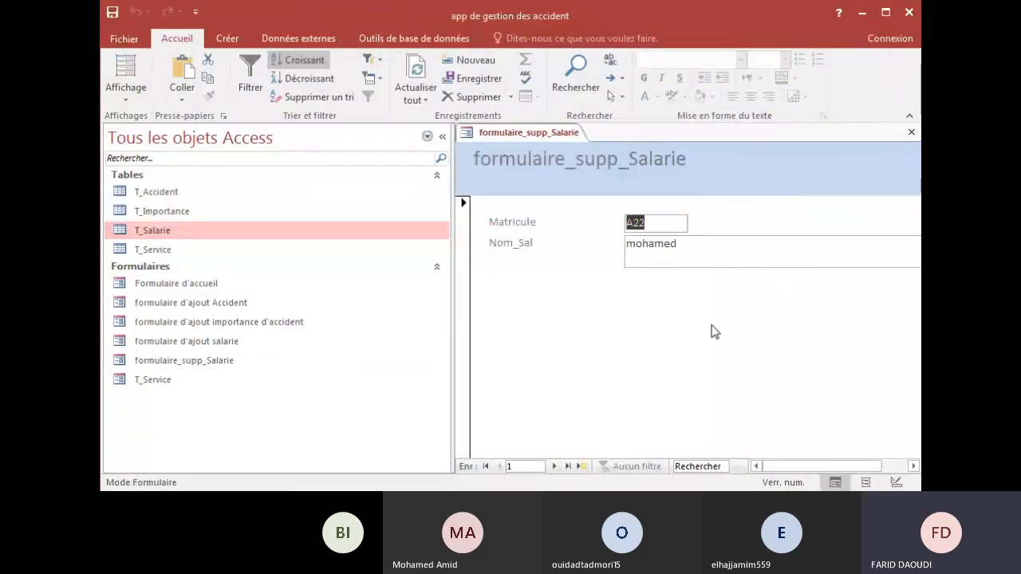
Step: Maximize the database window and switch the formulaire_supp_Salarie form to Design view
{"action": "left_click", "coordinate": [883, 16]}
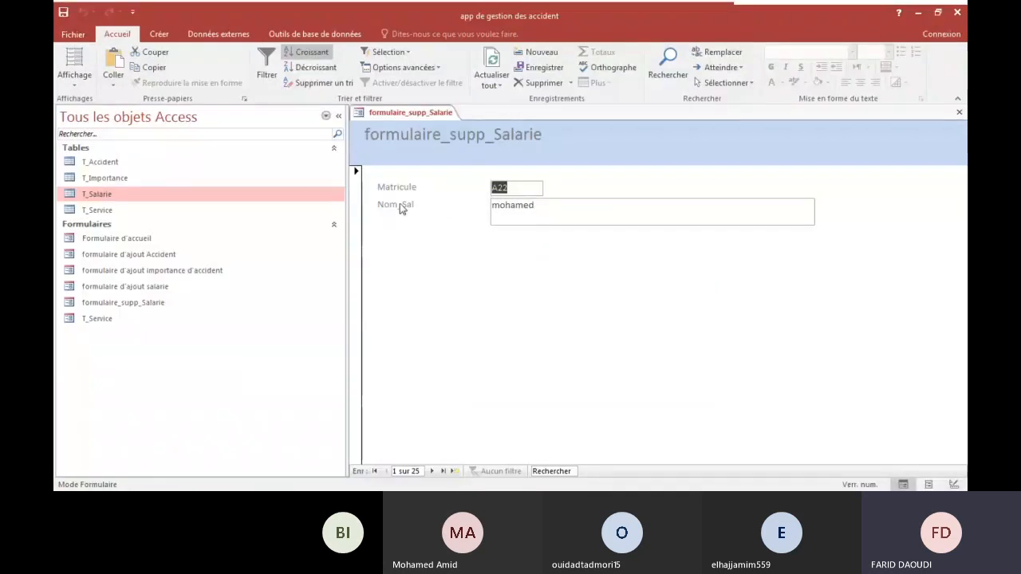
{"action": "left_click", "coordinate": [78, 81]}
{"action": "left_click", "coordinate": [104, 169]}
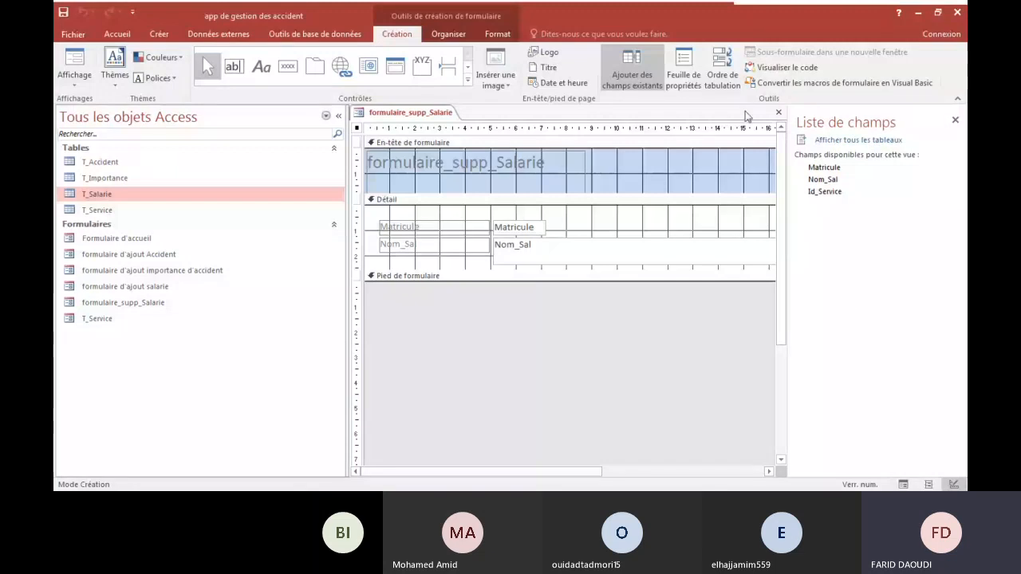
Step: Turn off the record selector by setting the form's Afficher sélecteur property to Non
{"action": "right_click", "coordinate": [623, 162]}
{"action": "left_click", "coordinate": [686, 74]}
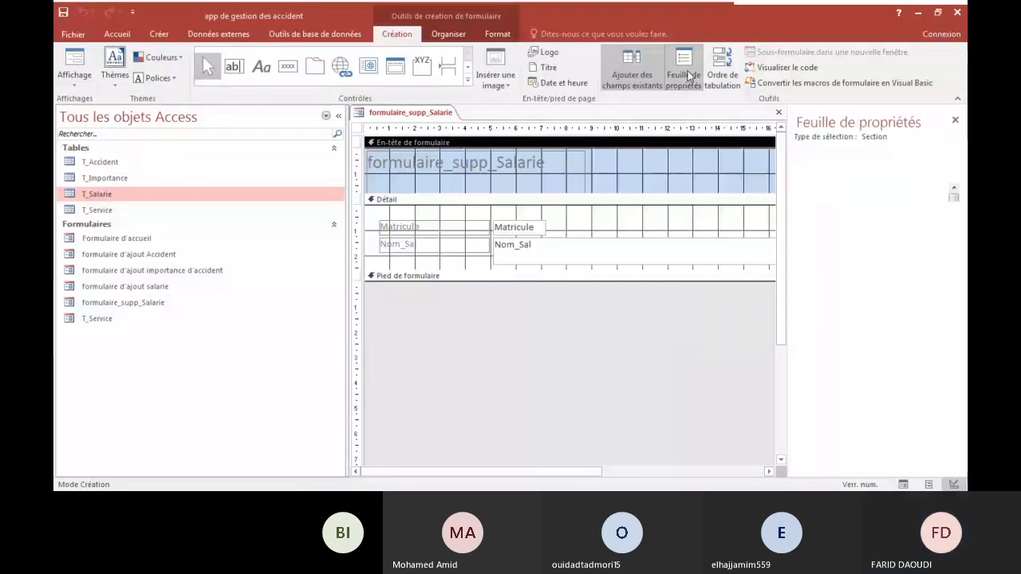
{"action": "left_click", "coordinate": [944, 186]}
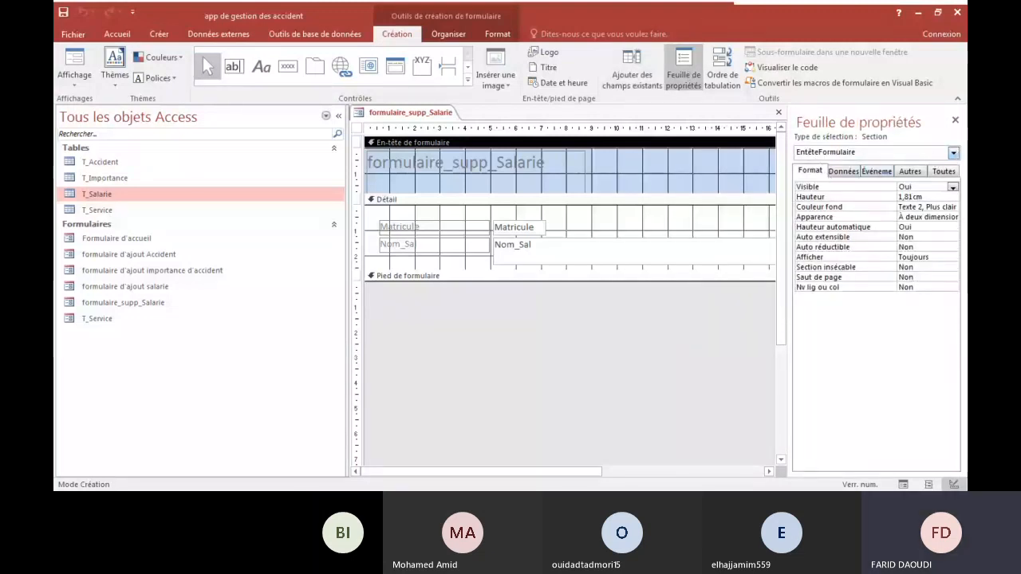
{"action": "left_click", "coordinate": [953, 152]}
{"action": "left_click", "coordinate": [811, 293]}
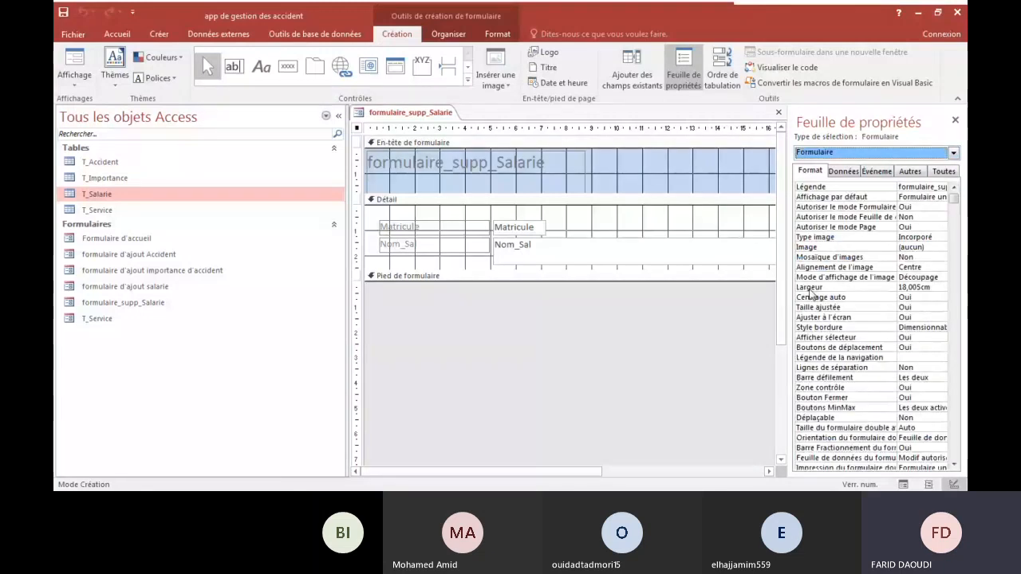
{"action": "left_click", "coordinate": [809, 342]}
{"action": "left_click", "coordinate": [941, 338]}
{"action": "left_click", "coordinate": [918, 358]}
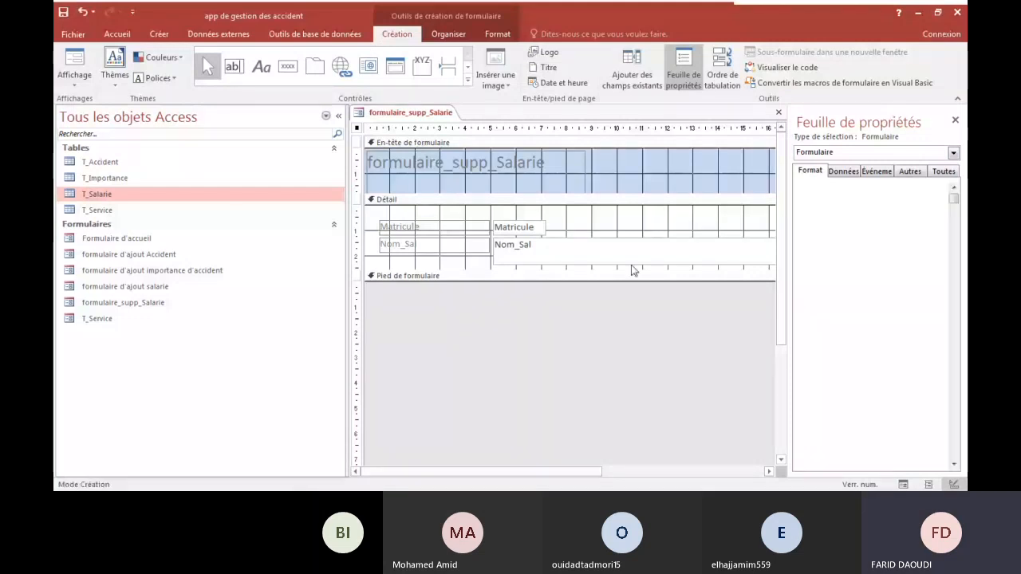
Step: Move the header's title label to about 2.8 cm from the form's left edge and narrow it to about 7.2 cm
{"action": "key", "text": "Tab"}
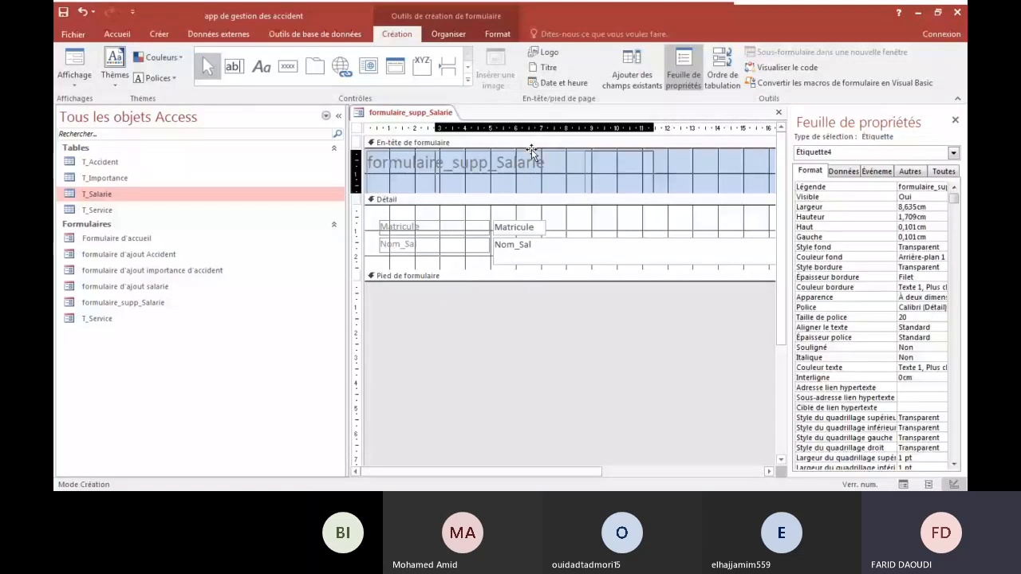
{"action": "left_click_drag", "start_coordinate": [507, 150], "coordinate": [533, 158]}
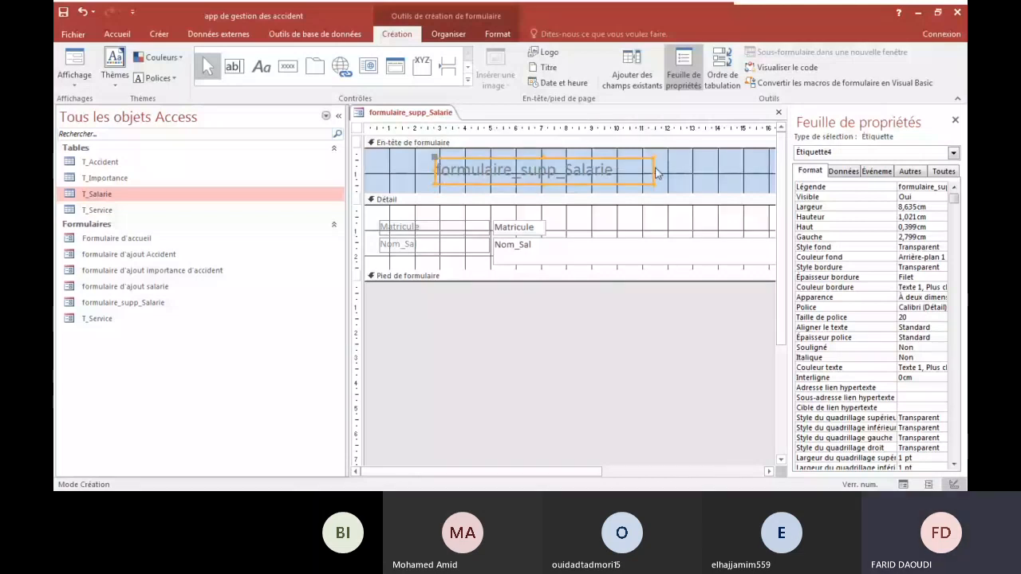
{"action": "left_click_drag", "start_coordinate": [656, 173], "coordinate": [616, 173]}
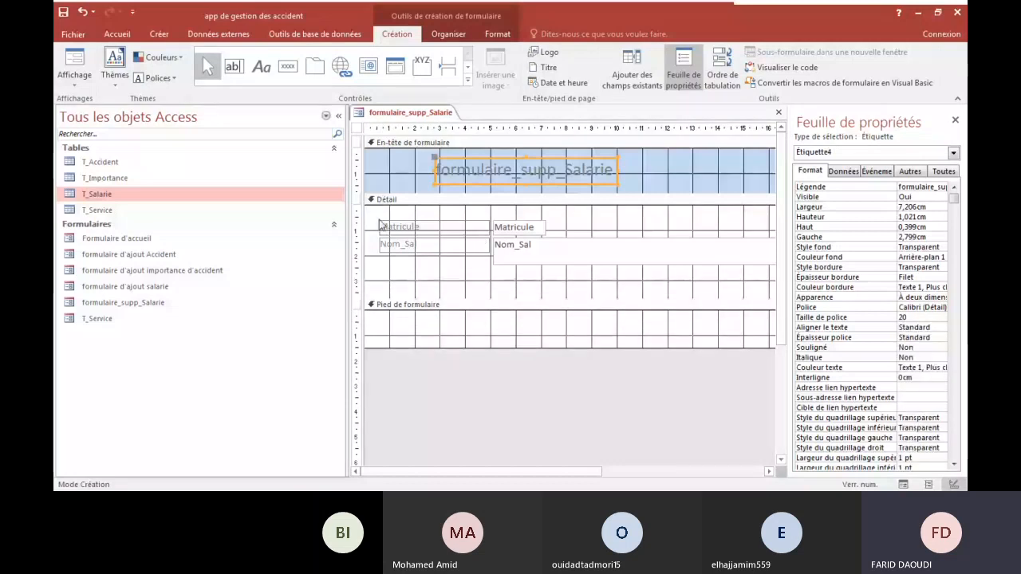
Step: Delete the Matricule and Nom_Sal fields with their labels from the Détail section
{"action": "left_click", "coordinate": [452, 226]}
{"action": "left_click", "coordinate": [488, 230]}
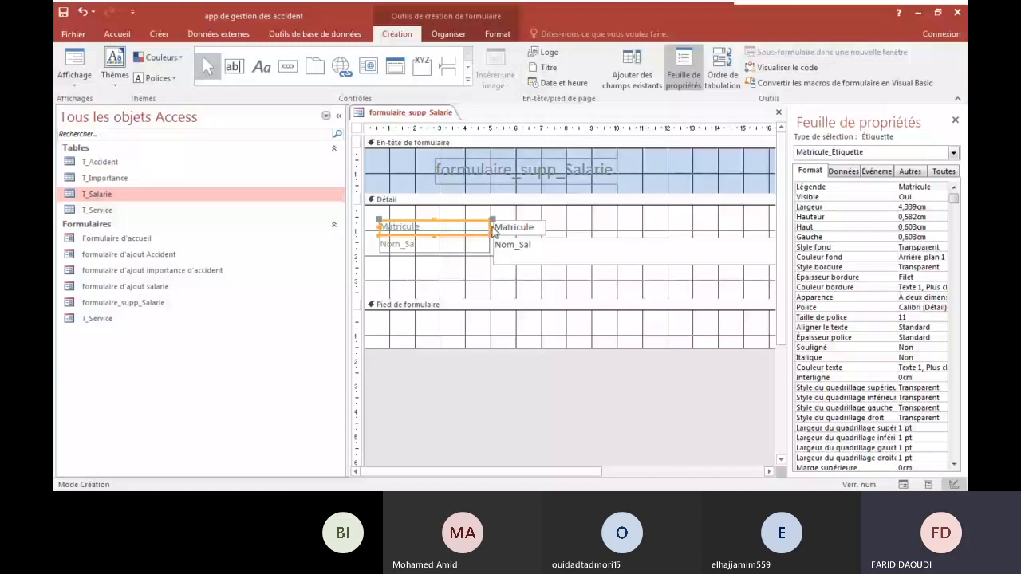
{"action": "key", "text": "Delete"}
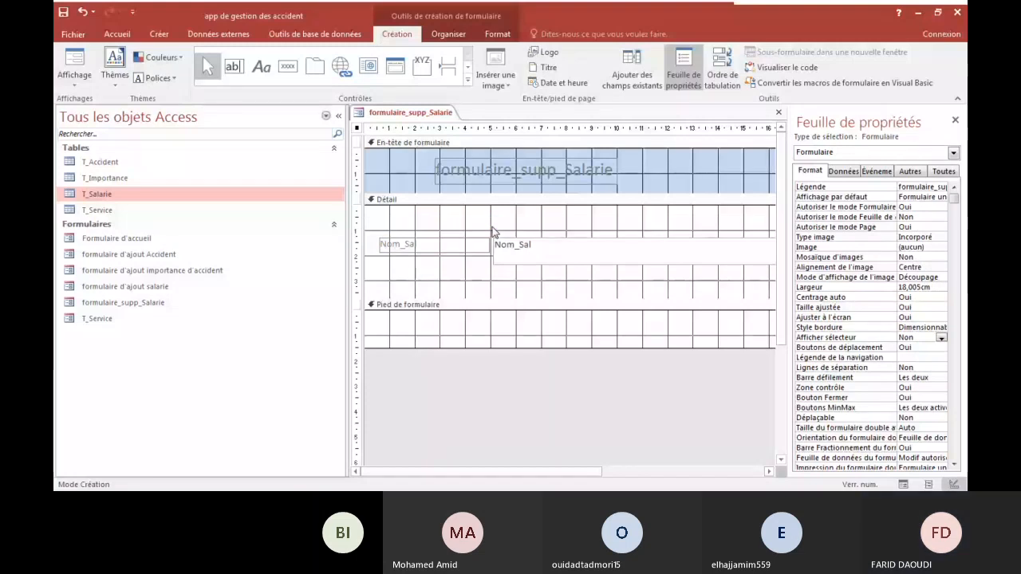
{"action": "left_click", "coordinate": [536, 244]}
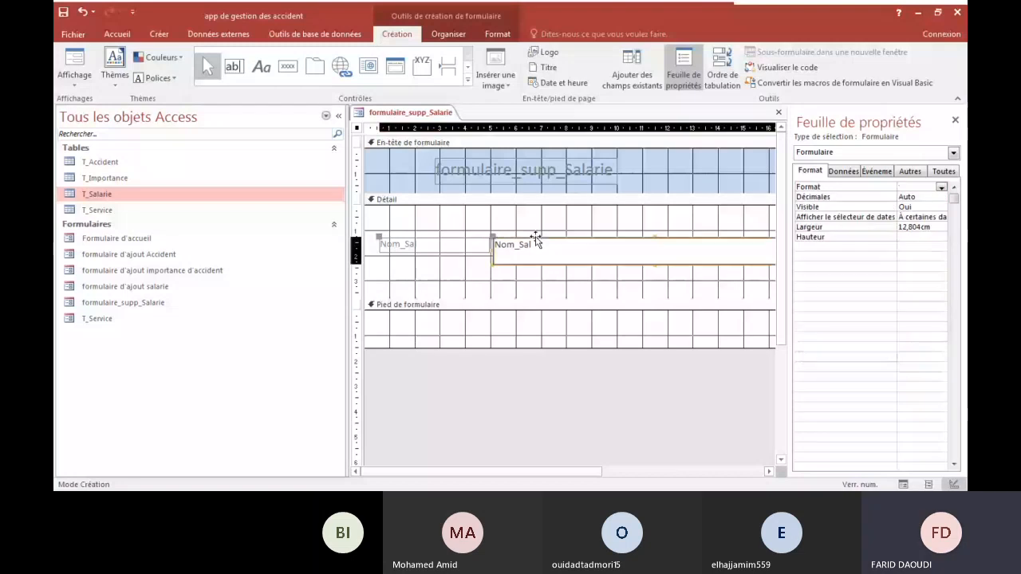
{"action": "key", "text": "Delete"}
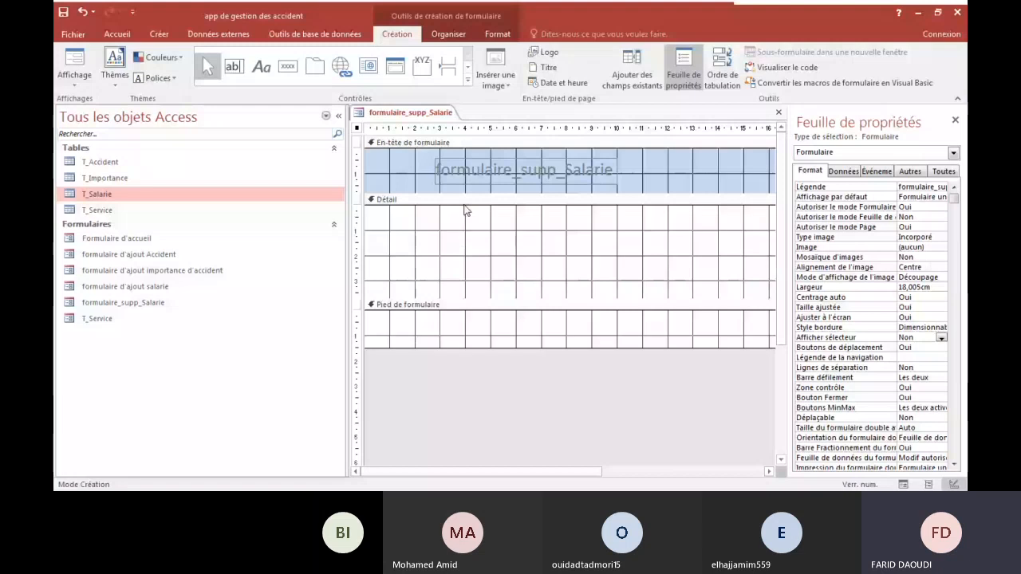
Step: Draw a combo box about 4 cm by 1 cm in the Détail section, set to find a form record from the selected value
{"action": "left_click", "coordinate": [208, 67]}
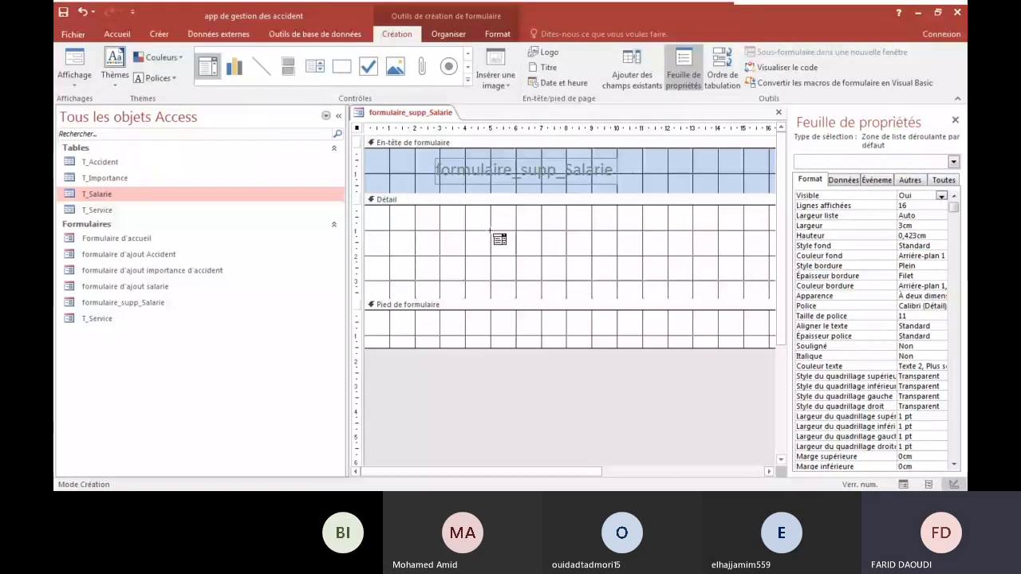
{"action": "left_click_drag", "start_coordinate": [490, 230], "coordinate": [590, 254]}
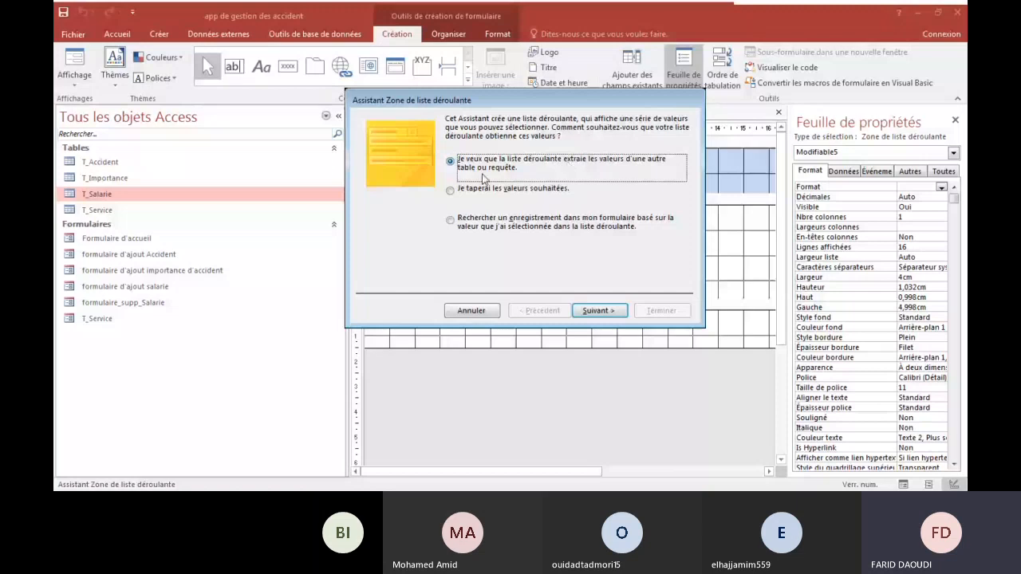
{"action": "left_click", "coordinate": [471, 226]}
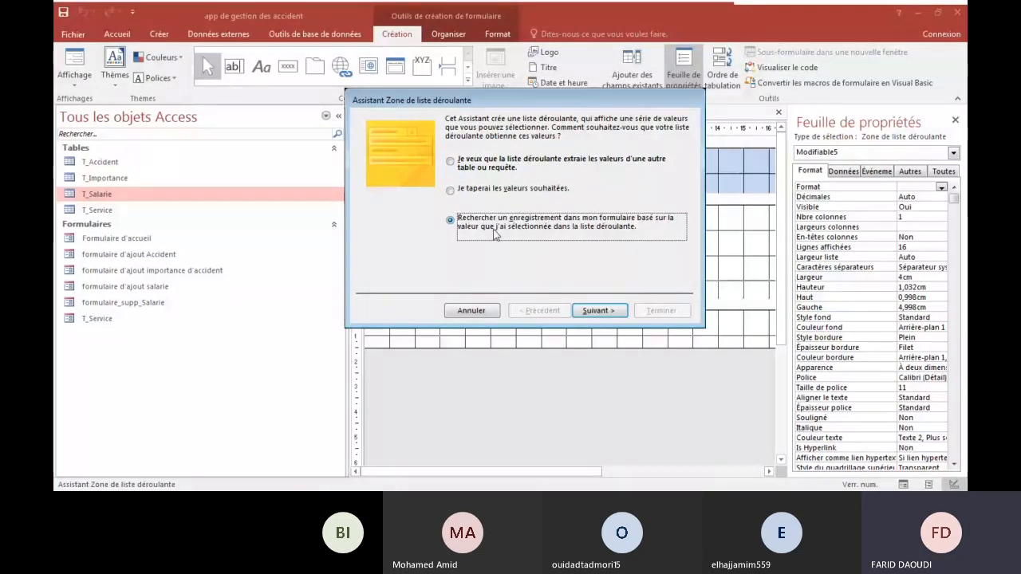
{"action": "left_click", "coordinate": [594, 312]}
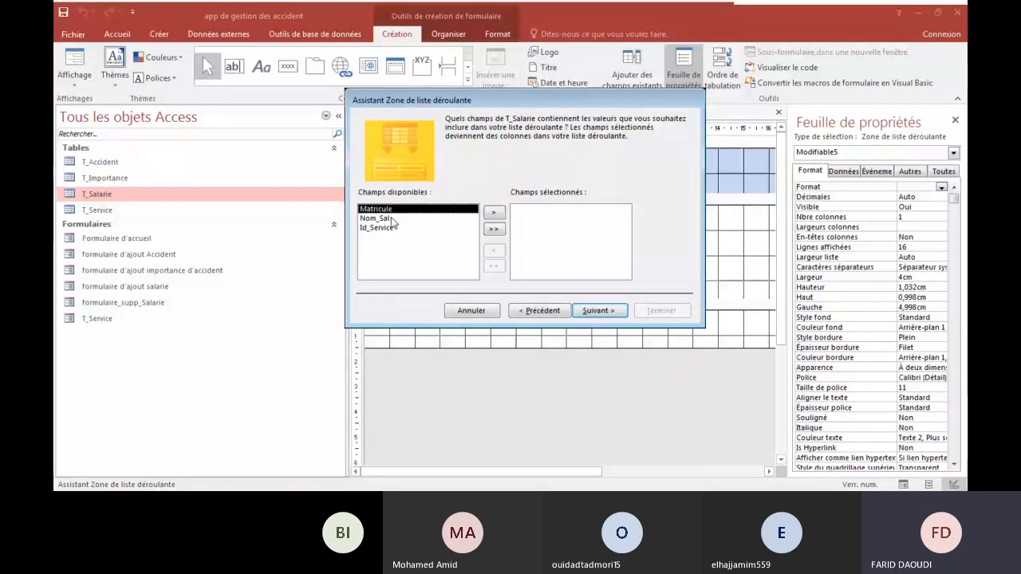
Step: Include the Matricule and Nom_Sal fields in the combo box and leave the key column unhidden
{"action": "double_click", "coordinate": [384, 210]}
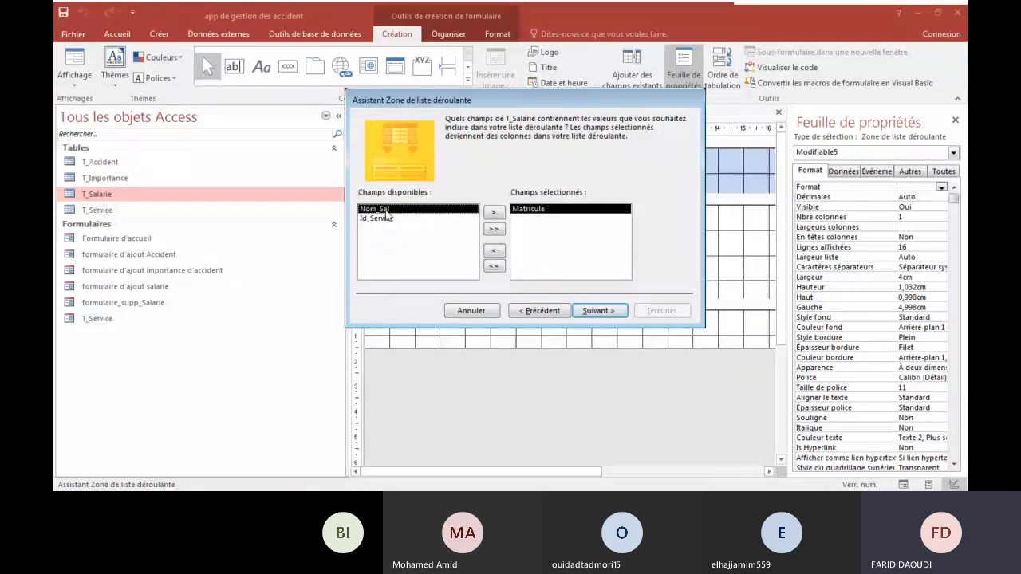
{"action": "double_click", "coordinate": [385, 209]}
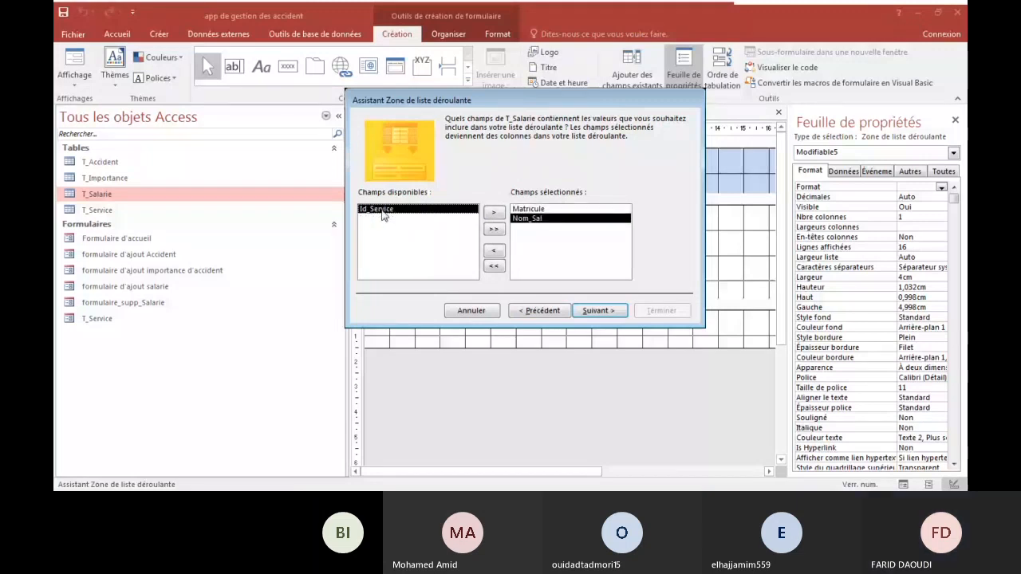
{"action": "left_click", "coordinate": [594, 312]}
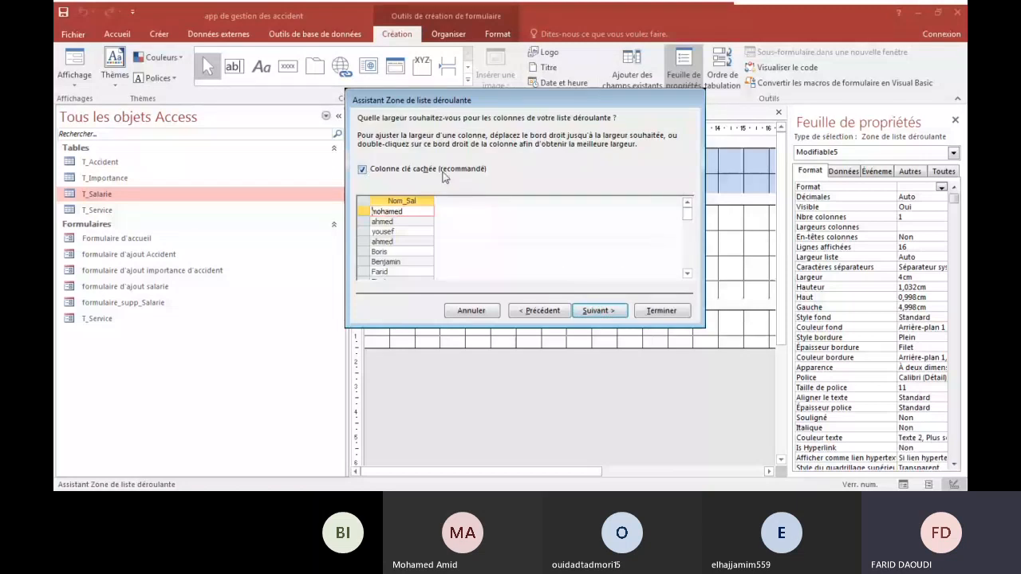
{"action": "left_click", "coordinate": [363, 170]}
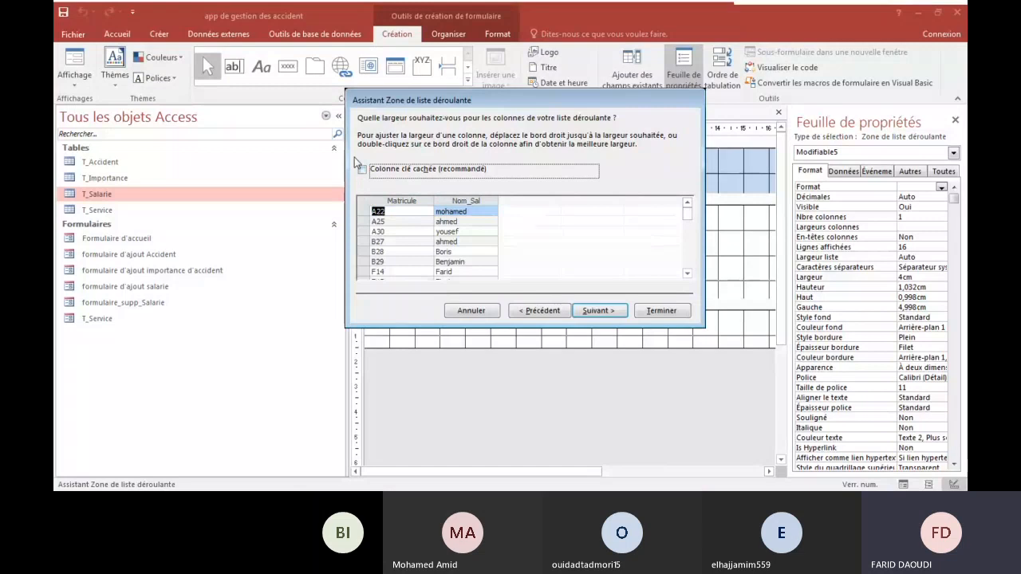
{"action": "left_click", "coordinate": [610, 313]}
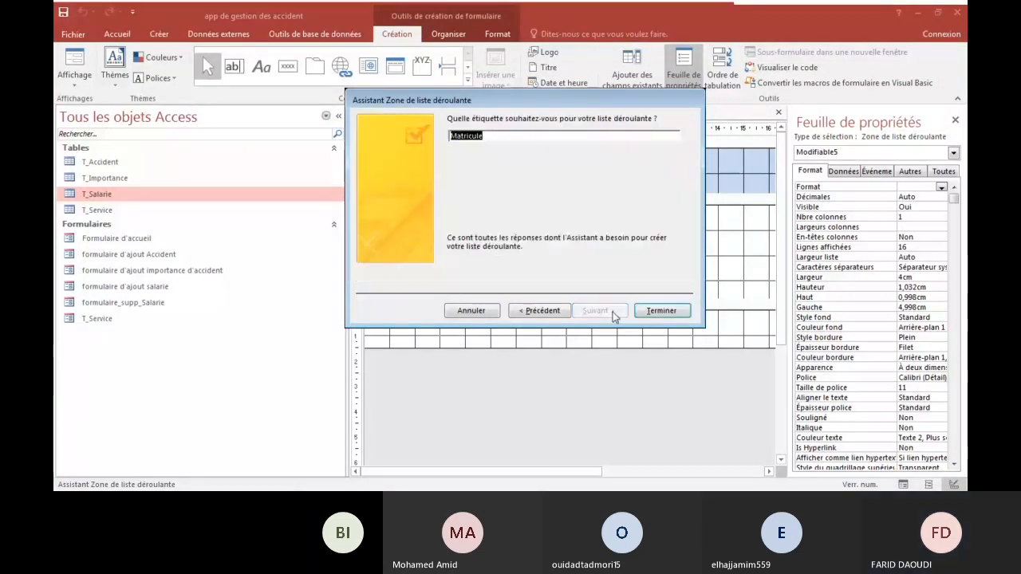
Step: Label the combo box Matricule_salarie and finish its wizard
{"action": "left_click", "coordinate": [500, 137]}
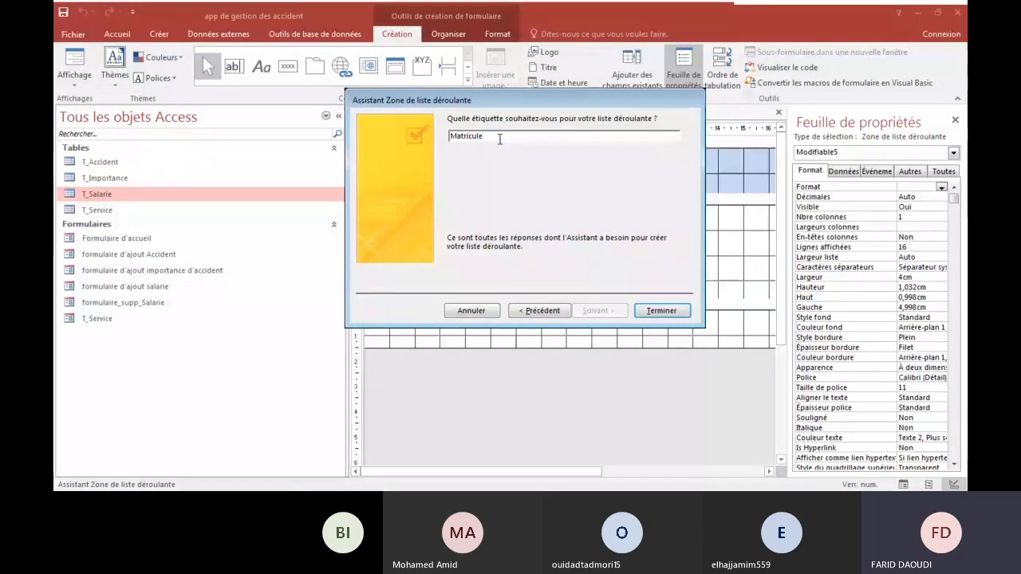
{"action": "type", "text": "_salarie"}
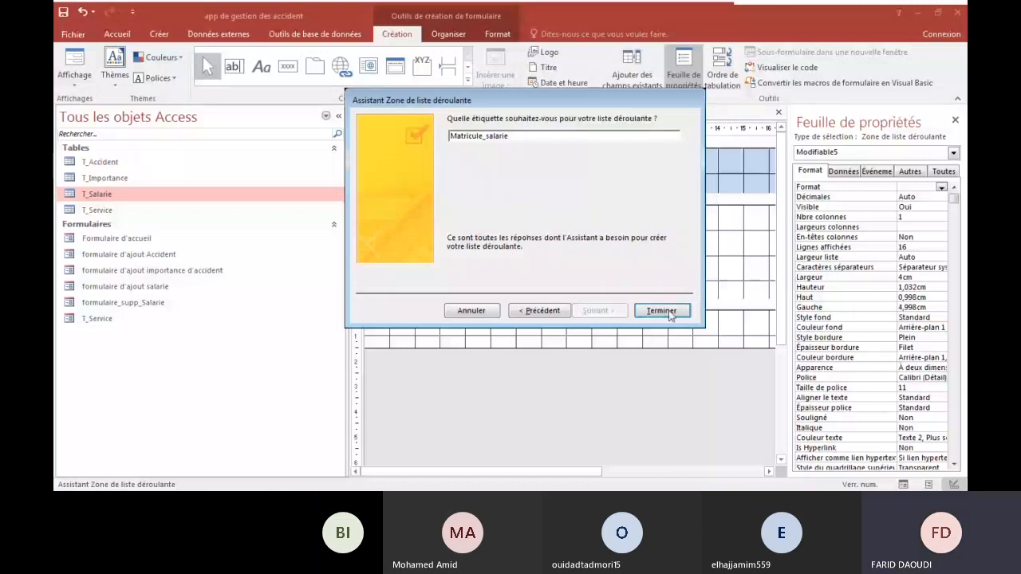
{"action": "key", "text": "Return"}
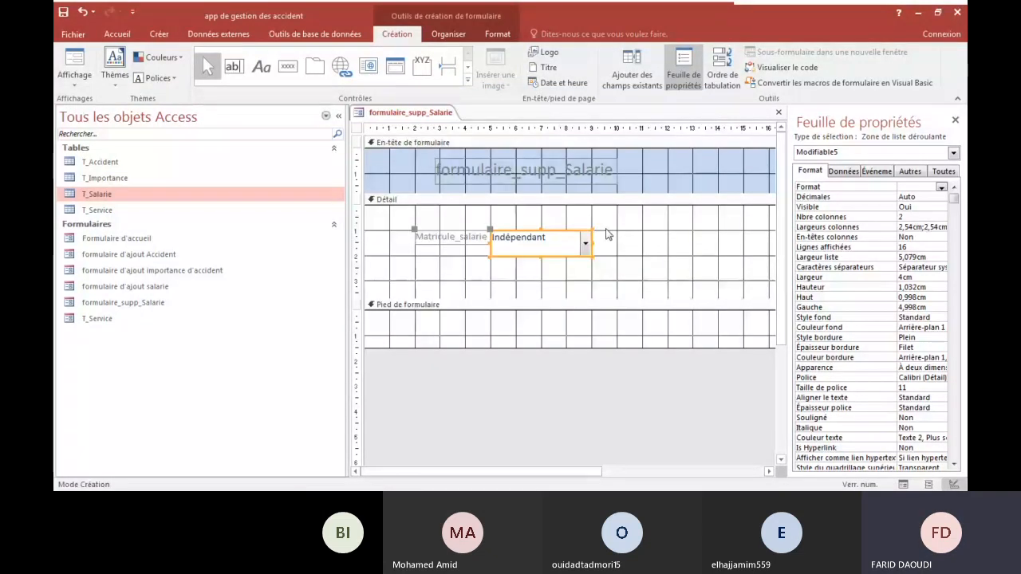
Step: Switch the form to Form view and check the Matricule_salarie drop-down list, leaving it without a selection
{"action": "left_click", "coordinate": [74, 78]}
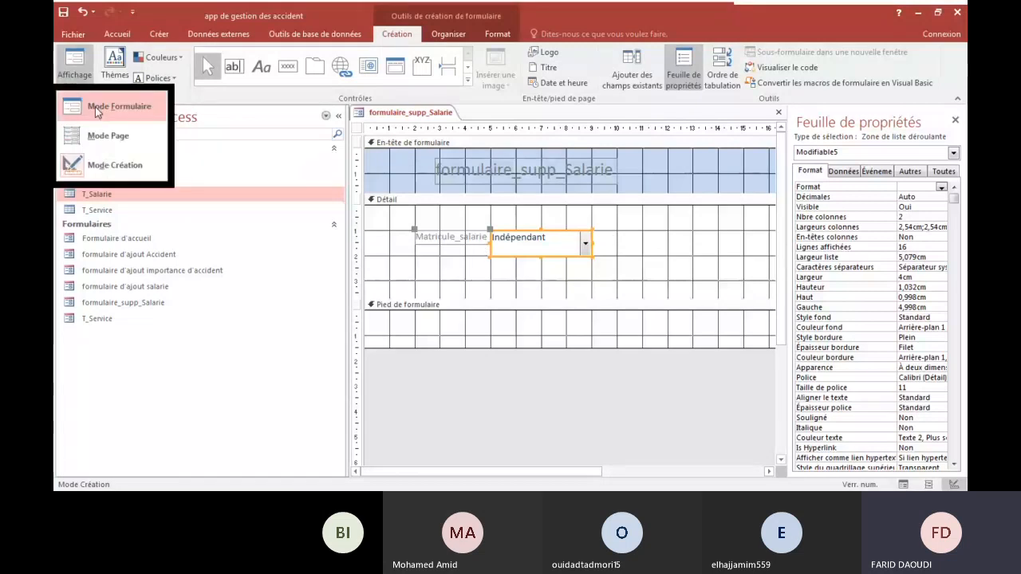
{"action": "left_click", "coordinate": [69, 117]}
{"action": "left_click", "coordinate": [571, 204]}
{"action": "left_click", "coordinate": [715, 239]}
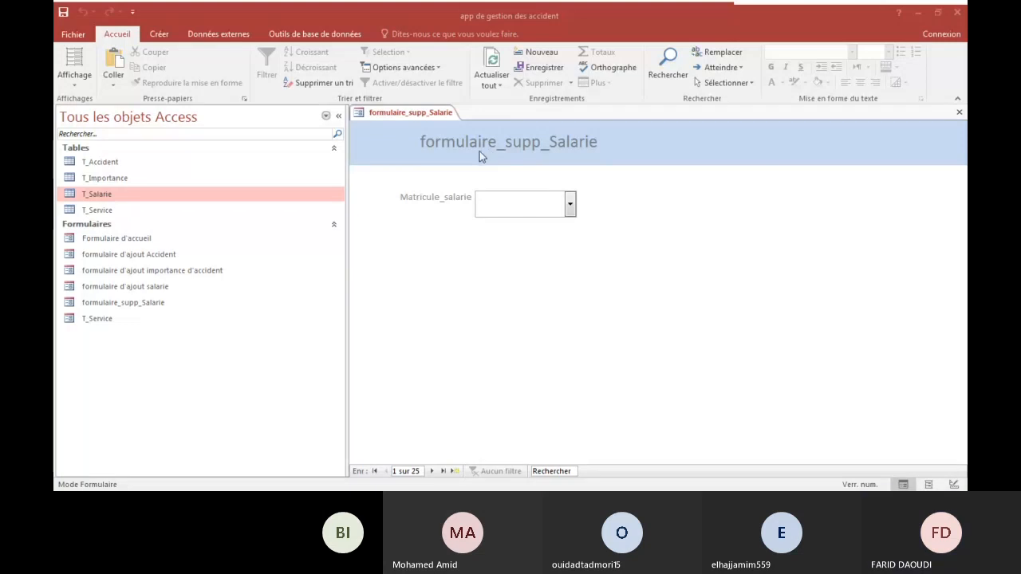
Step: Return the form to Design view and format the header title formulaire_supp_Salarie in dark blue (#1F497D) italic text
{"action": "left_click", "coordinate": [420, 252]}
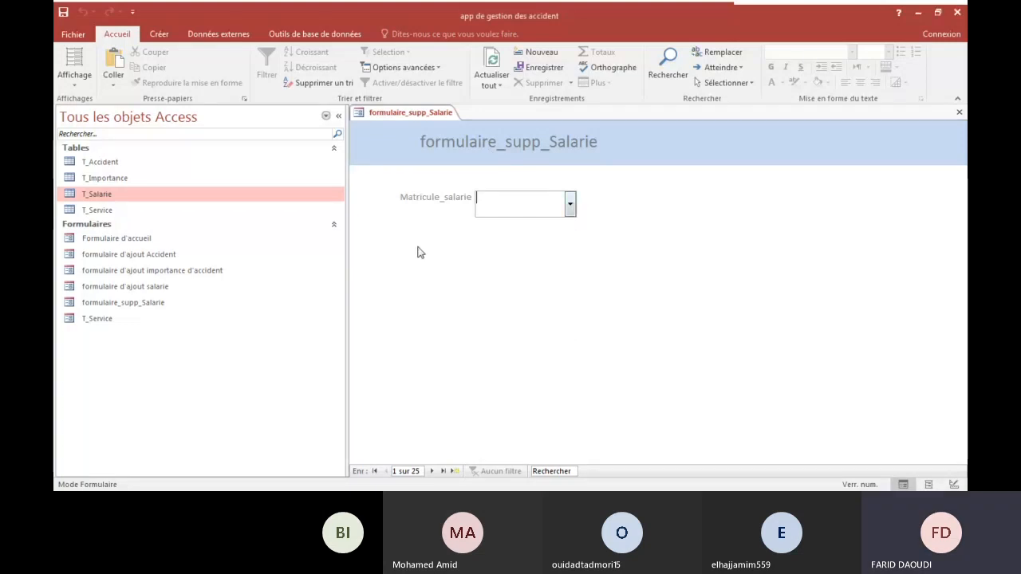
{"action": "left_click", "coordinate": [75, 79]}
{"action": "left_click", "coordinate": [79, 165]}
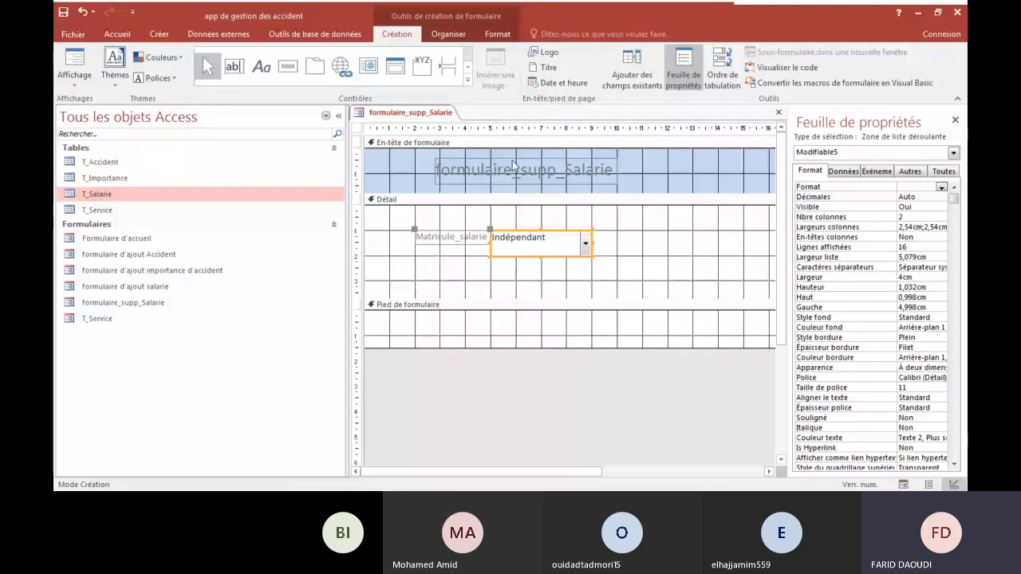
{"action": "left_click", "coordinate": [514, 165]}
{"action": "left_click", "coordinate": [489, 36]}
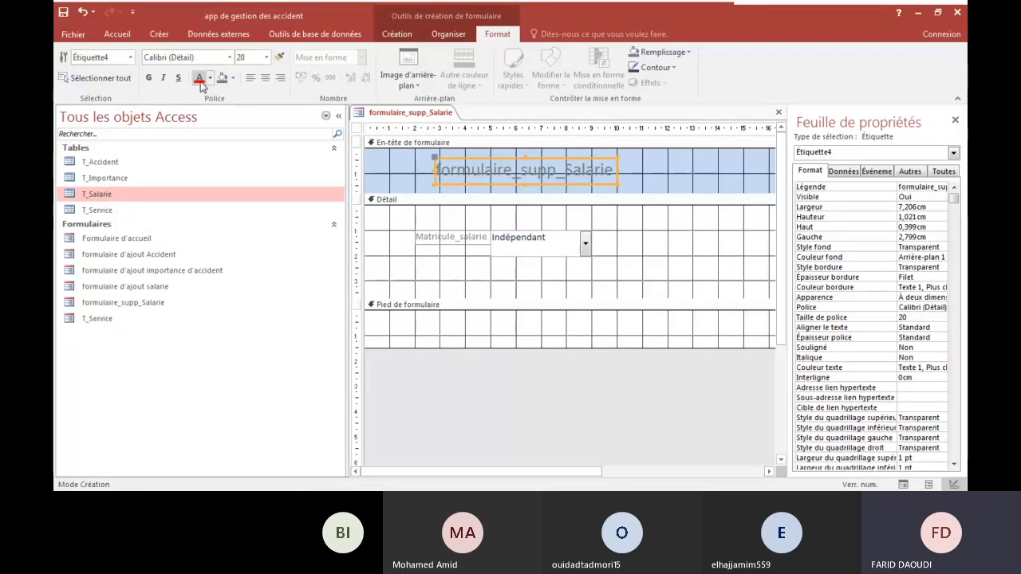
{"action": "left_click", "coordinate": [209, 78]}
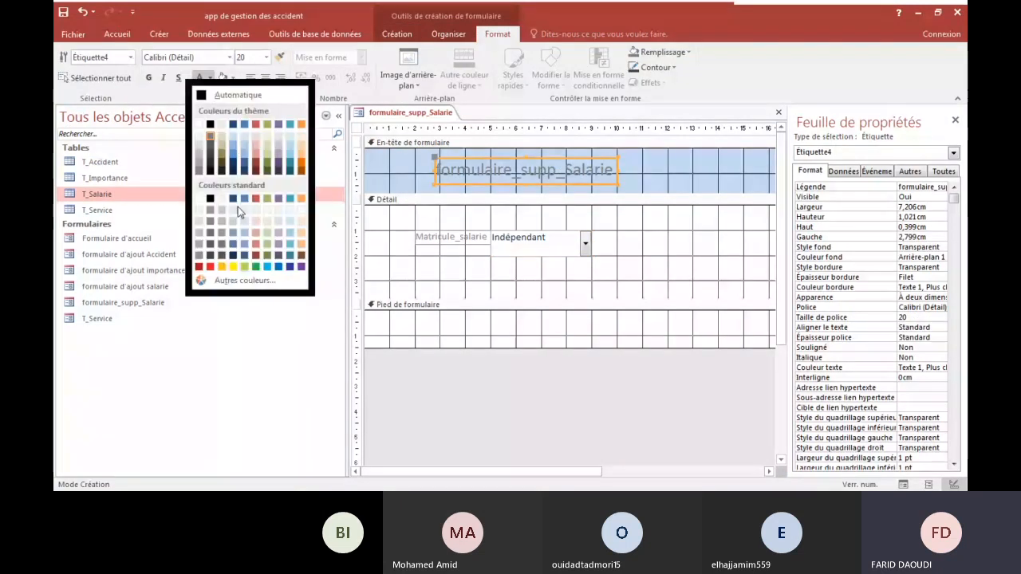
{"action": "key", "text": "Escape"}
{"action": "left_click", "coordinate": [199, 78]}
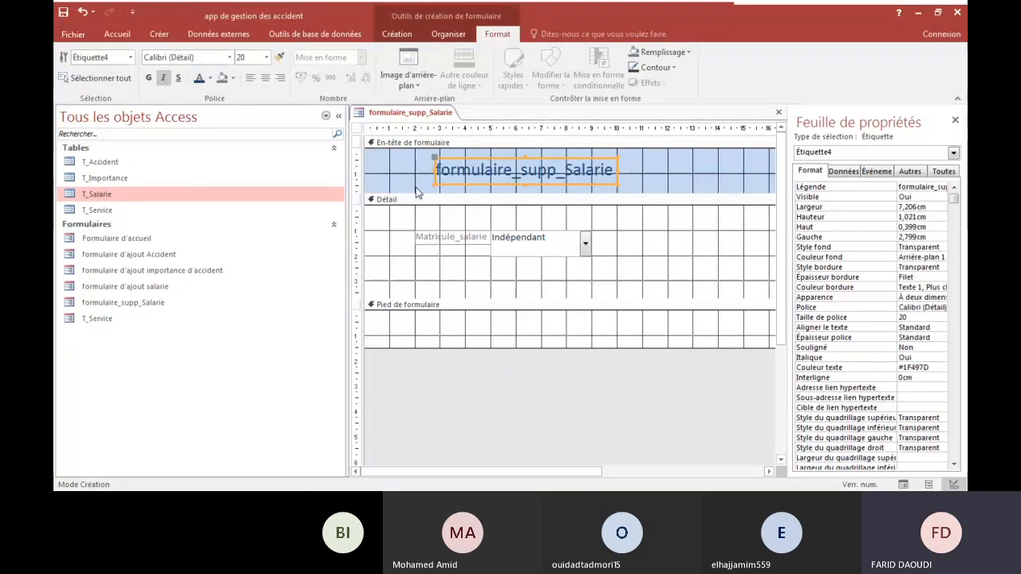
Step: Copy the header title's formatting to the Matricule_salarie label and its combo box
{"action": "left_click", "coordinate": [281, 57]}
{"action": "left_click", "coordinate": [437, 236]}
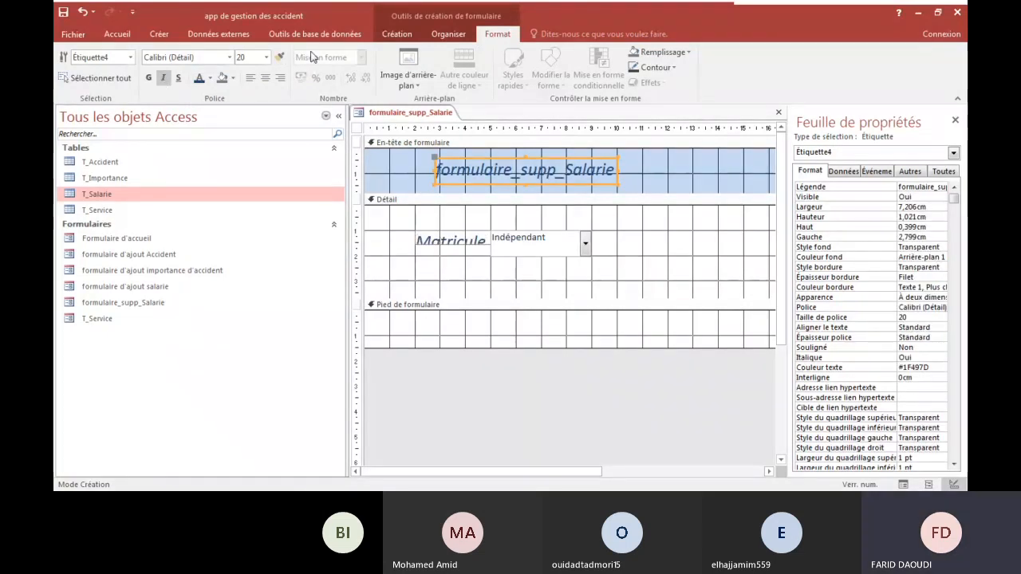
{"action": "left_click", "coordinate": [523, 241]}
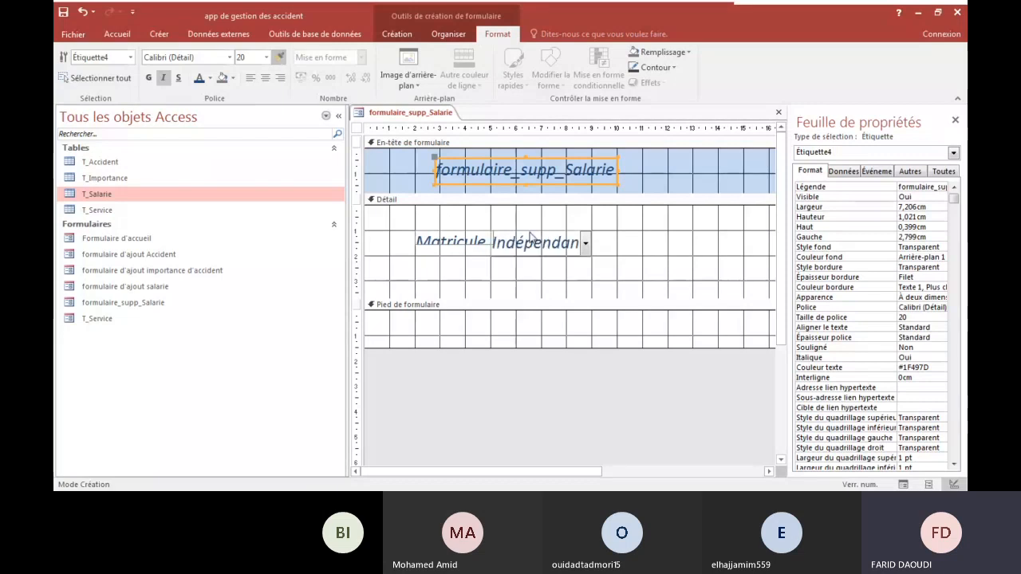
Step: Enlarge the Matricule_salarie label to about 4.9 cm by 1 cm and shift the combo box about 1 cm to the right
{"action": "left_click", "coordinate": [459, 238]}
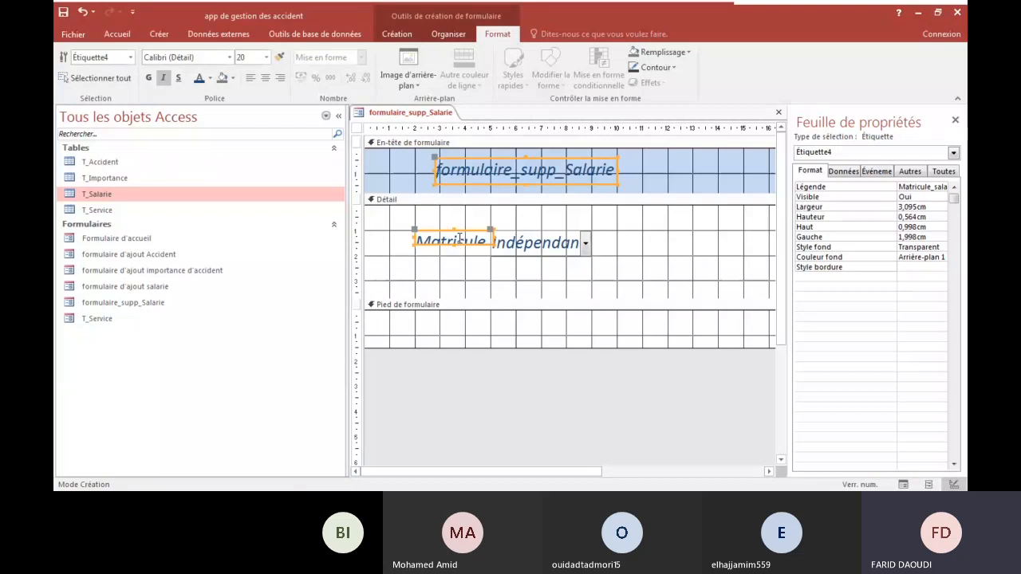
{"action": "left_click", "coordinate": [455, 242]}
{"action": "left_click_drag", "start_coordinate": [452, 250], "coordinate": [374, 242]}
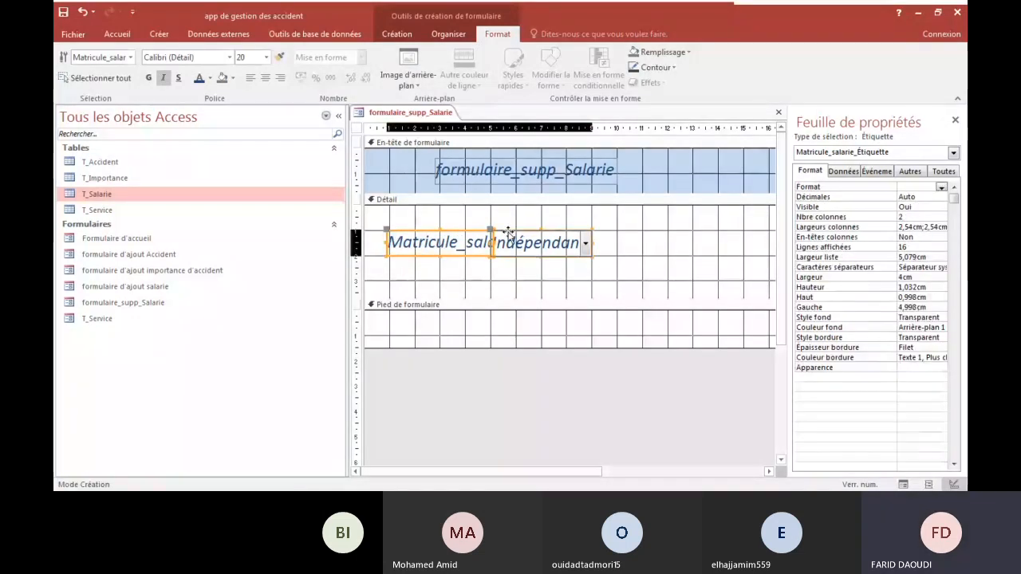
{"action": "left_click", "coordinate": [504, 233]}
{"action": "mouse_move", "coordinate": [504, 233]}
{"action": "left_mouse_down"}
{"action": "mouse_move", "coordinate": [539, 230]}
{"action": "mouse_move", "coordinate": [511, 242]}
{"action": "left_mouse_up"}
{"action": "left_click", "coordinate": [509, 242]}
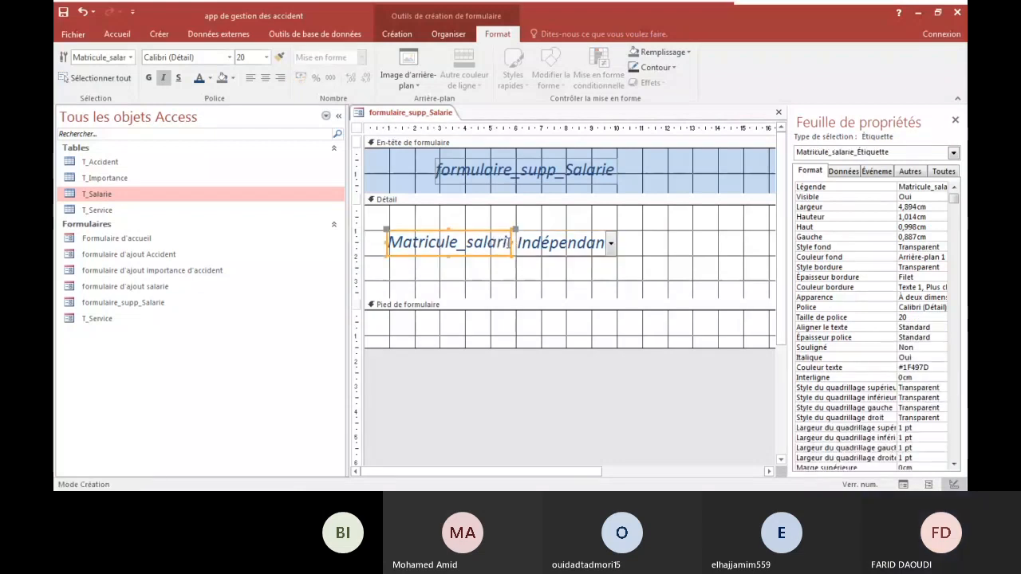
Step: Move the combo box together with its label so that the combo box starts about 7 cm from the form's left edge
{"action": "left_click", "coordinate": [520, 249]}
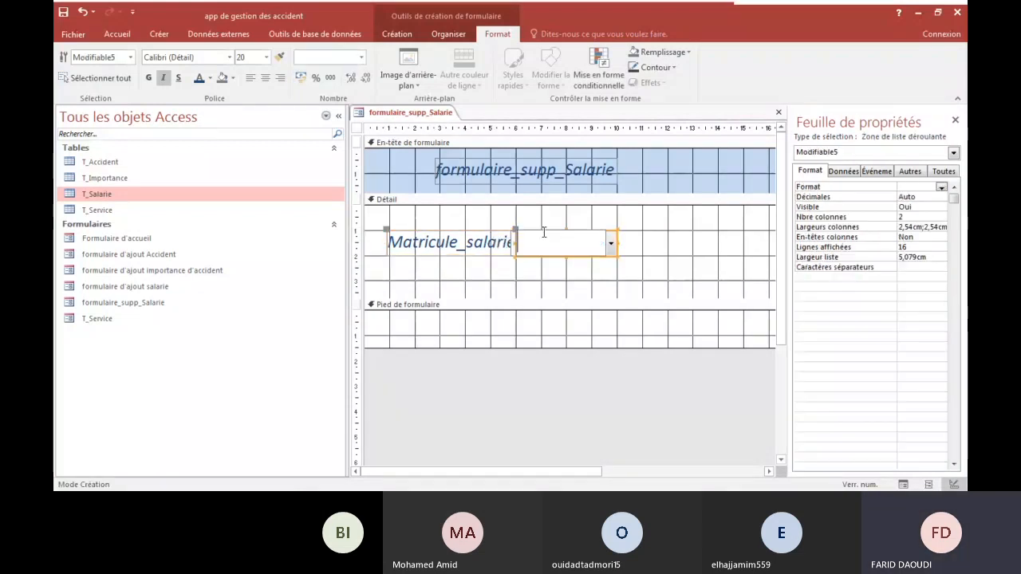
{"action": "left_click", "coordinate": [532, 269]}
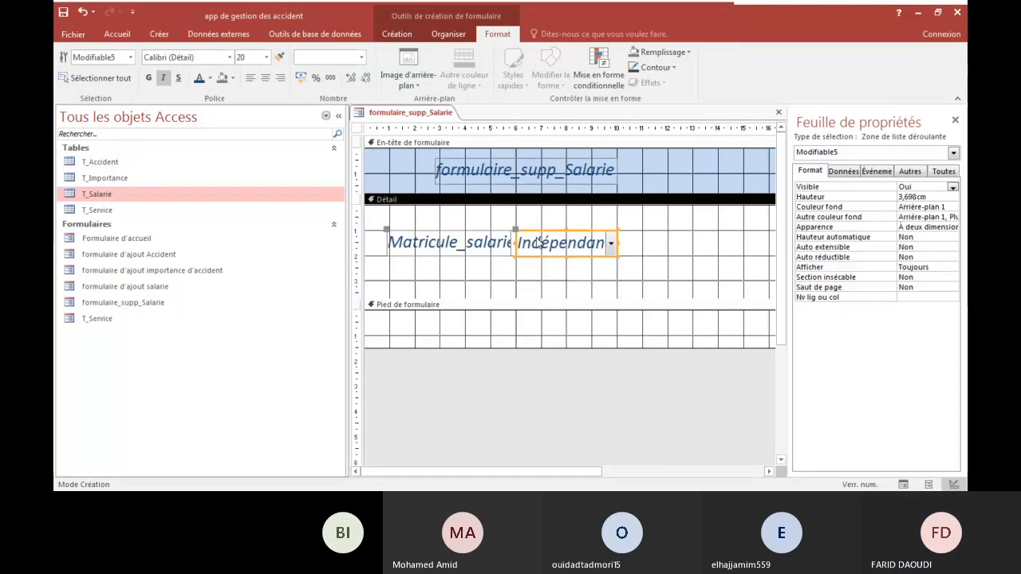
{"action": "left_click", "coordinate": [543, 233]}
{"action": "left_click_drag", "start_coordinate": [542, 231], "coordinate": [568, 231]}
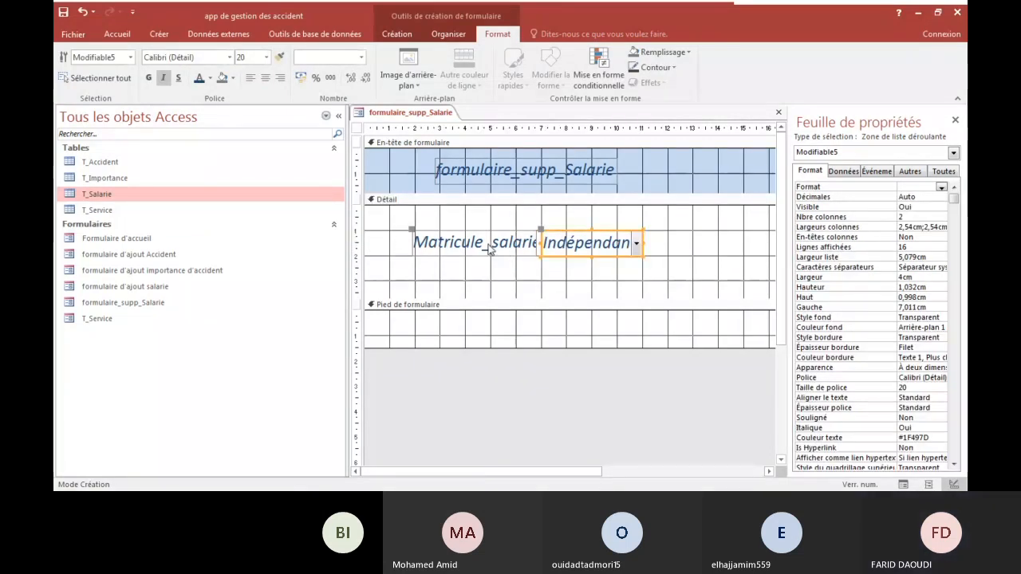
Step: Extend the Matricule_salarie label to about 6 cm wide, ending at the combo box, and widen the combo box to about 5 cm
{"action": "left_click", "coordinate": [486, 243]}
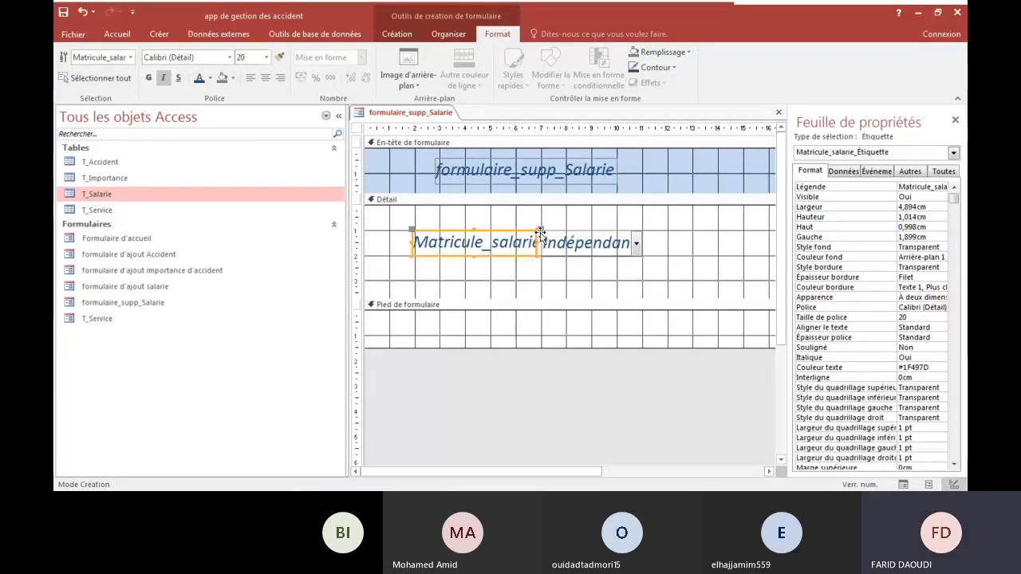
{"action": "left_click_drag", "start_coordinate": [413, 231], "coordinate": [391, 229]}
{"action": "left_click_drag", "start_coordinate": [514, 248], "coordinate": [542, 248]}
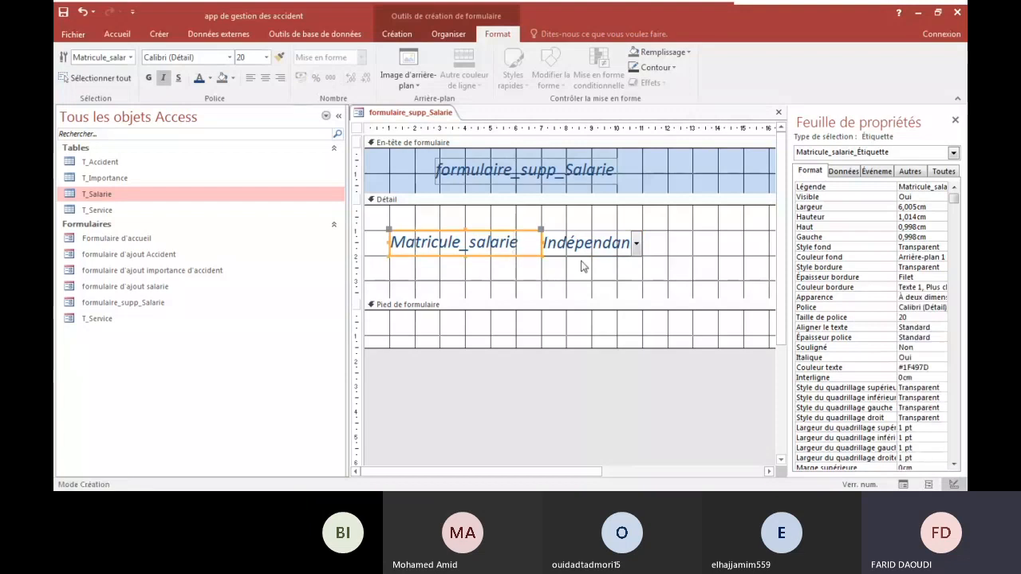
{"action": "left_click", "coordinate": [638, 244]}
{"action": "left_click_drag", "start_coordinate": [642, 244], "coordinate": [666, 243]}
{"action": "left_click", "coordinate": [550, 295]}
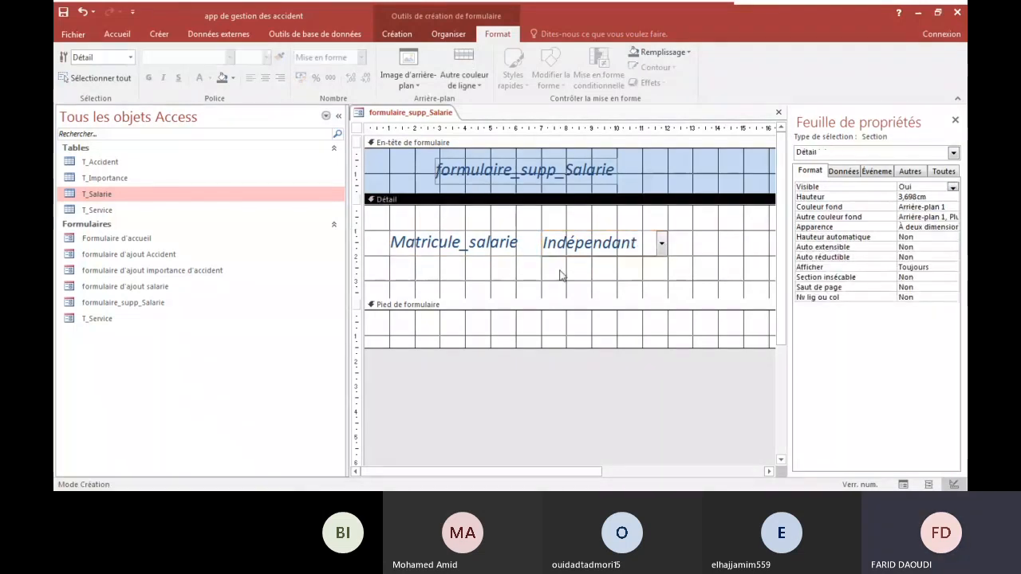
Step: Switch the form to Form view to check the formatted label and combo box
{"action": "scroll", "coordinate": [68, 60], "scroll_direction": "up", "scroll_amount": 2}
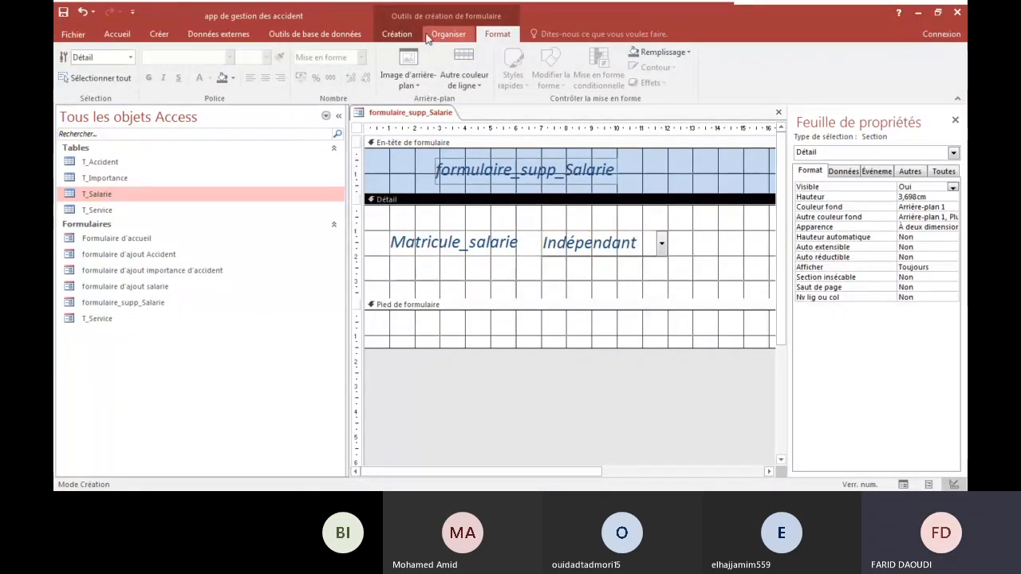
{"action": "left_click", "coordinate": [69, 73]}
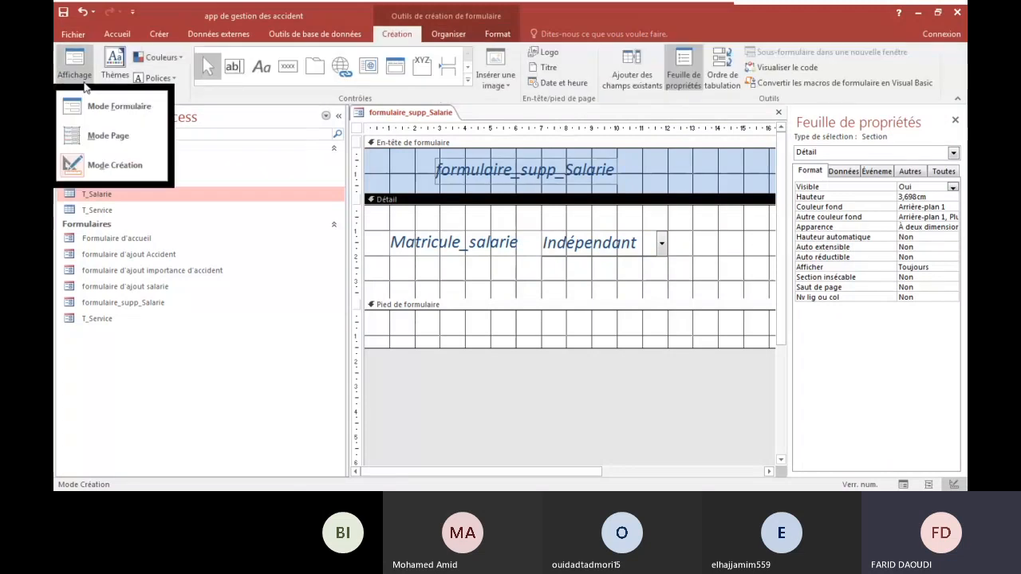
{"action": "left_click", "coordinate": [88, 105]}
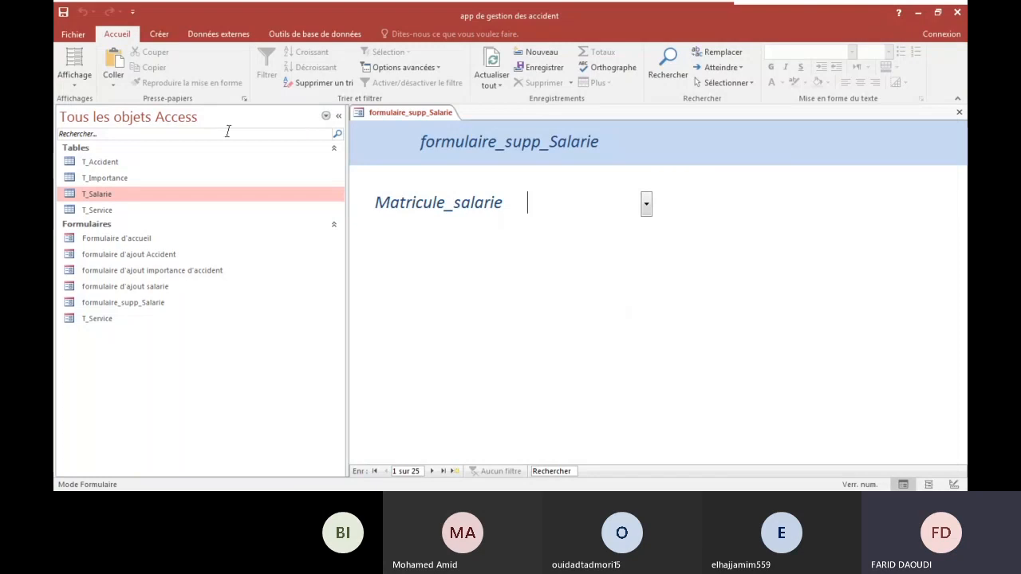
Step: Back in Design view, keep the combo box's border thickness at Filet and set its border colour to dark blue
{"action": "left_click", "coordinate": [72, 71]}
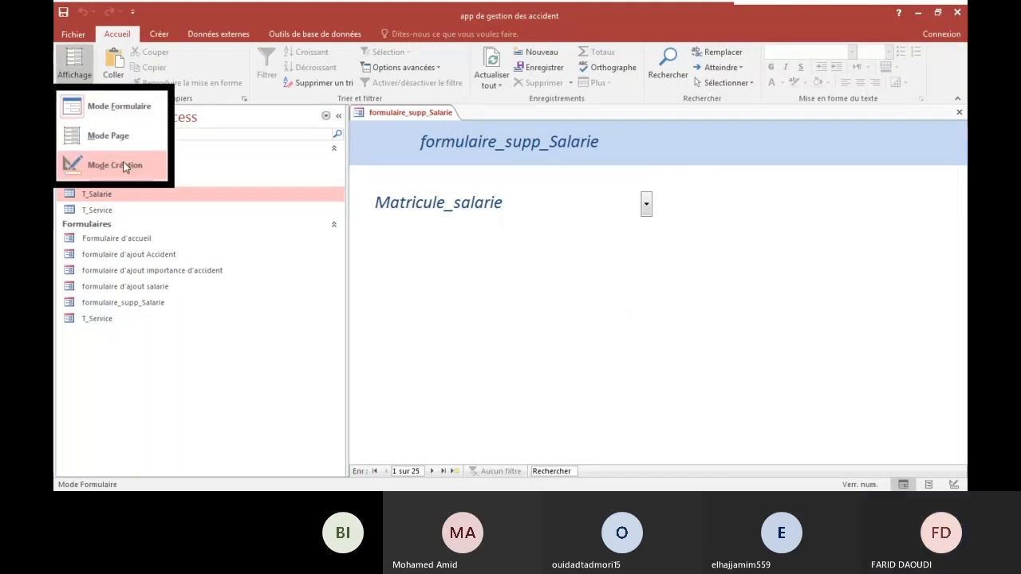
{"action": "left_click", "coordinate": [124, 166]}
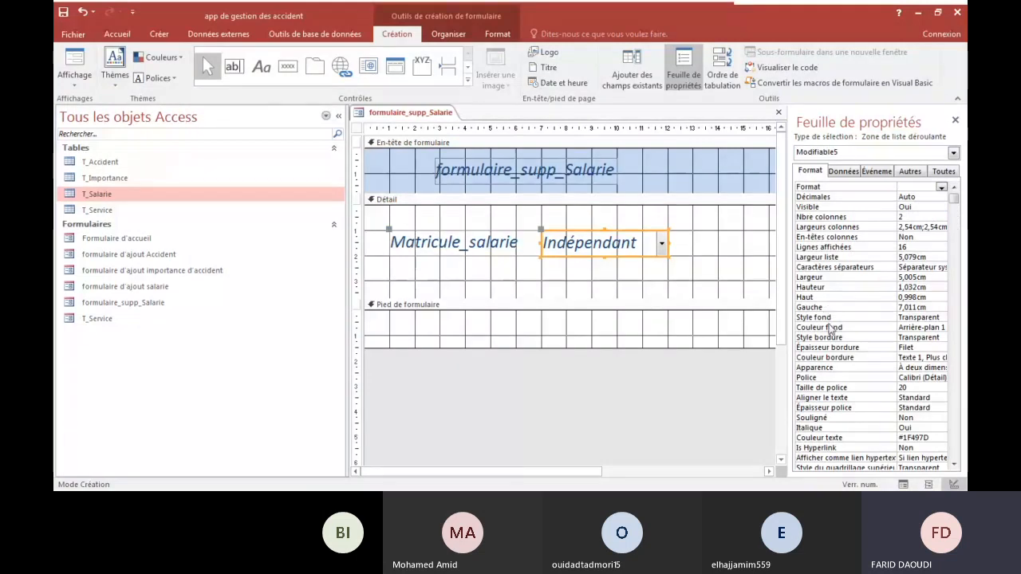
{"action": "left_click", "coordinate": [908, 348]}
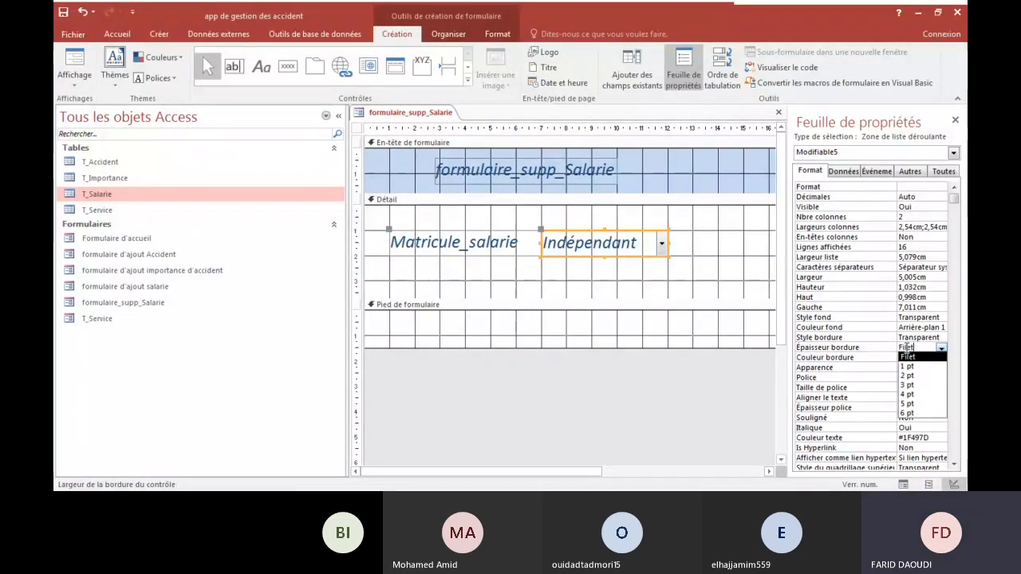
{"action": "left_click", "coordinate": [908, 357]}
{"action": "left_click", "coordinate": [938, 358]}
{"action": "left_click", "coordinate": [940, 359]}
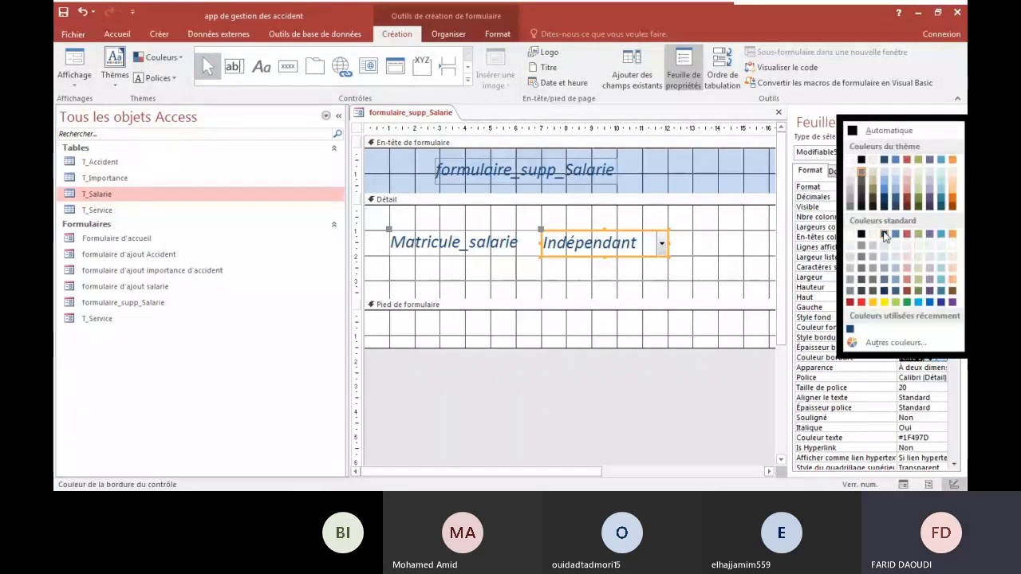
{"action": "left_click", "coordinate": [626, 272]}
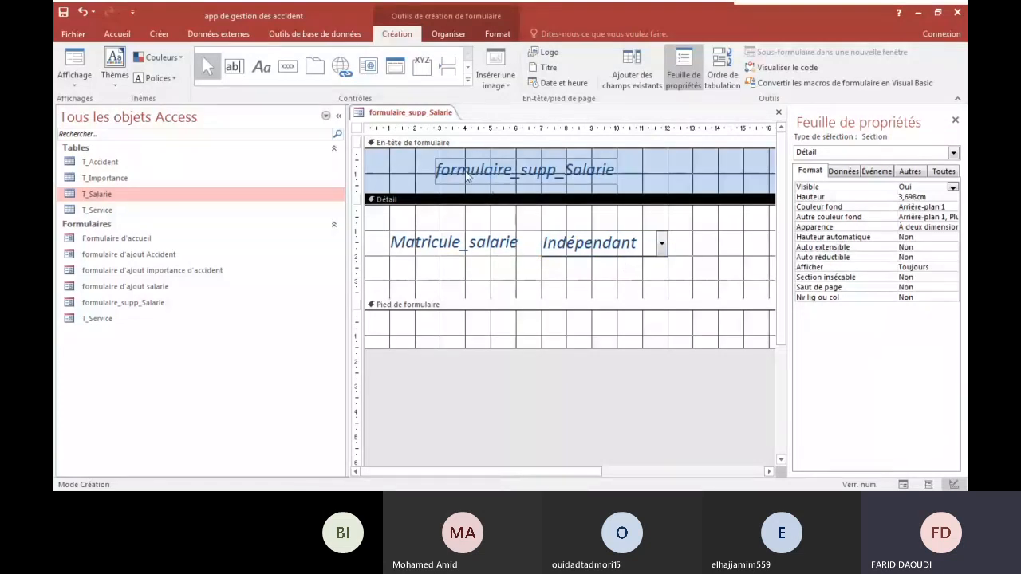
Step: Draw a command button about 5 cm by 1 cm below the combo box and assign it the record operation Supprimer un enregistrement
{"action": "left_click", "coordinate": [288, 66]}
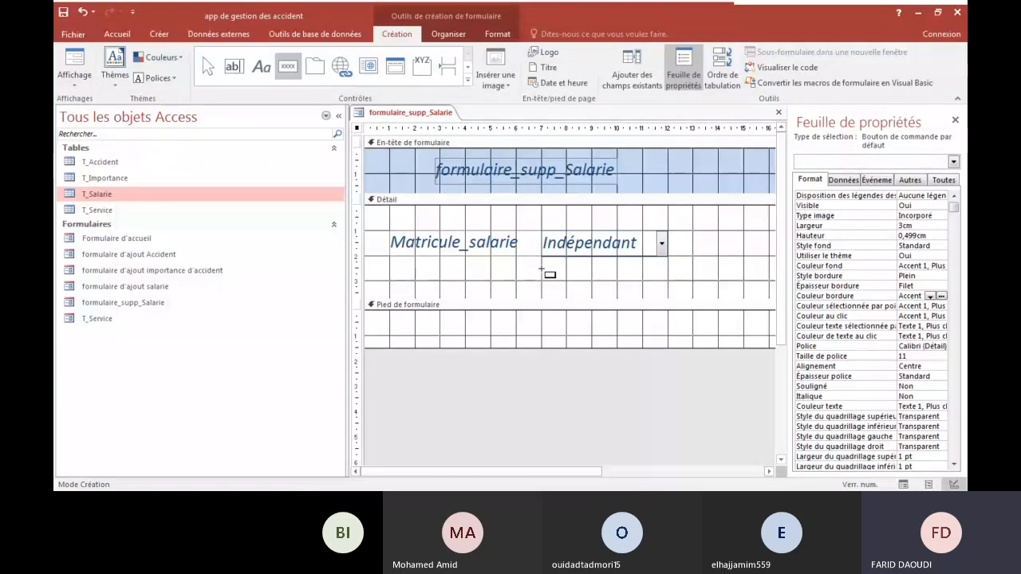
{"action": "left_click_drag", "start_coordinate": [541, 268], "coordinate": [668, 295]}
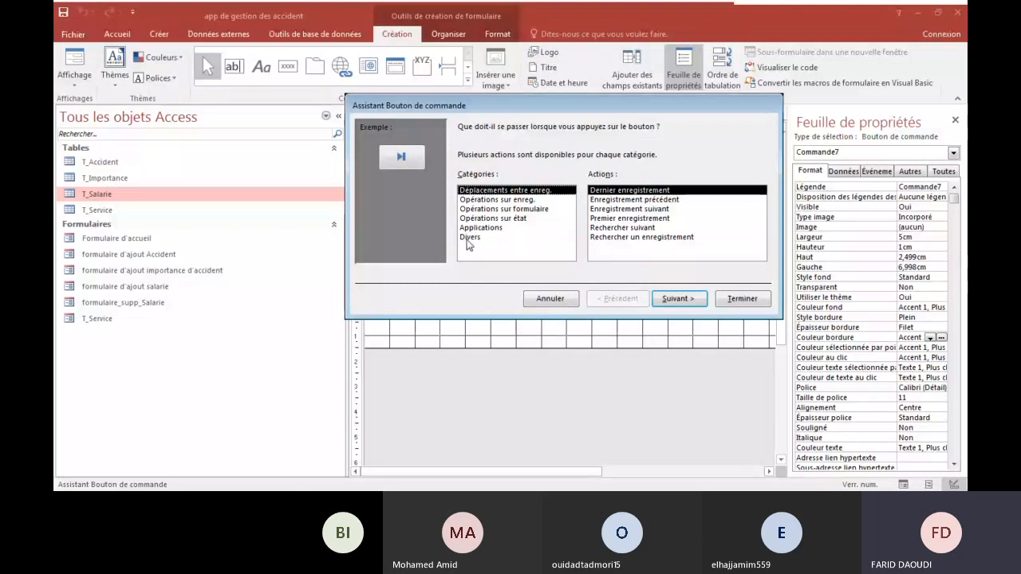
{"action": "left_click", "coordinate": [472, 201]}
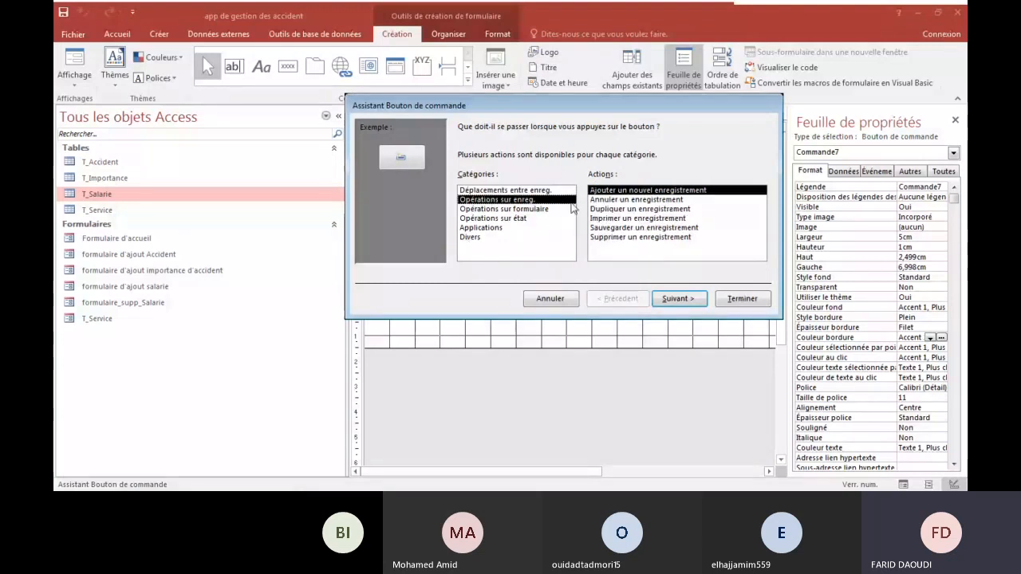
{"action": "left_click", "coordinate": [613, 238]}
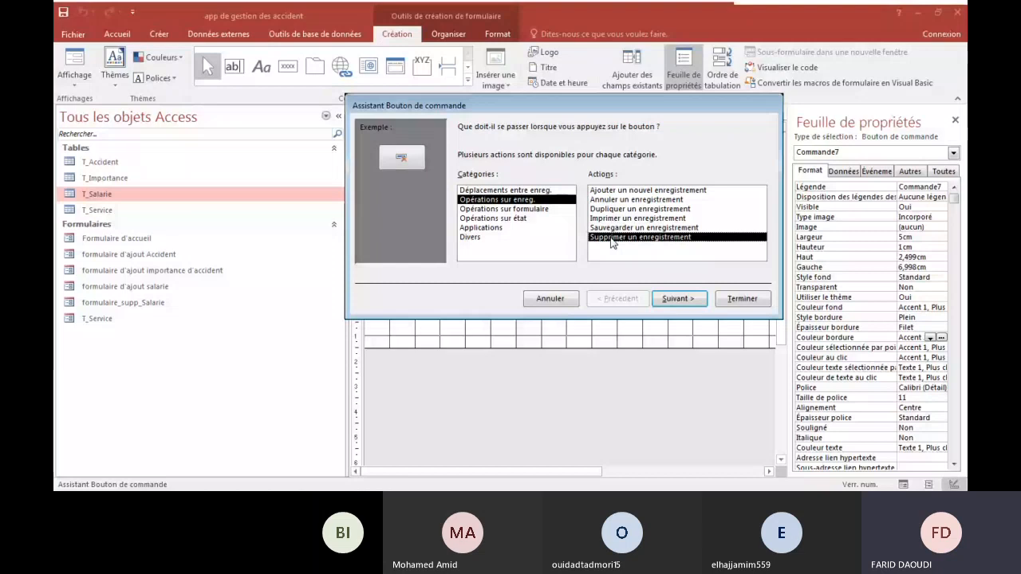
{"action": "double_click", "coordinate": [612, 237]}
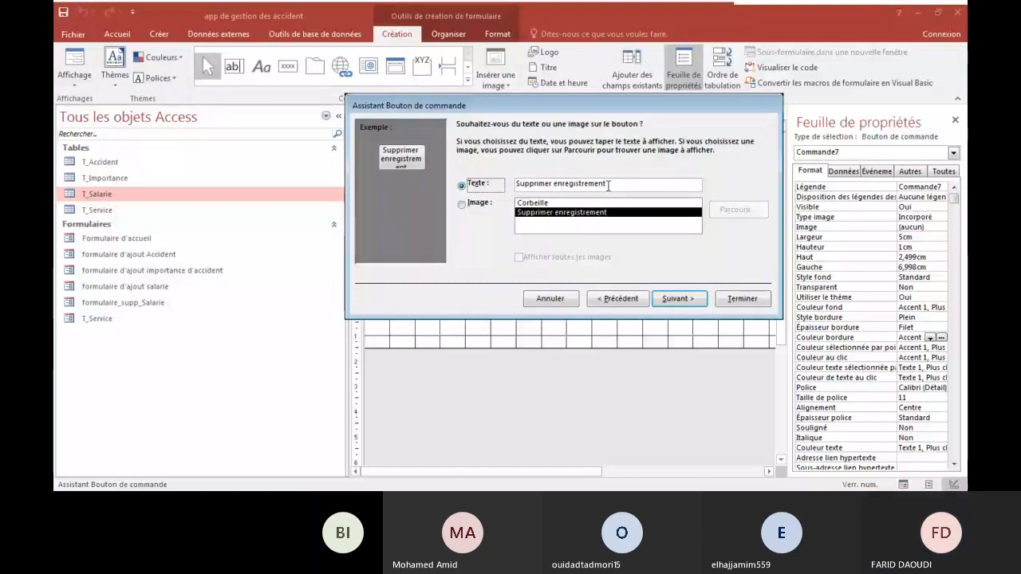
Step: Keep the button text Supprimer enregistrement, name the button supp_enrg and finish its wizard
{"action": "left_click", "coordinate": [678, 298]}
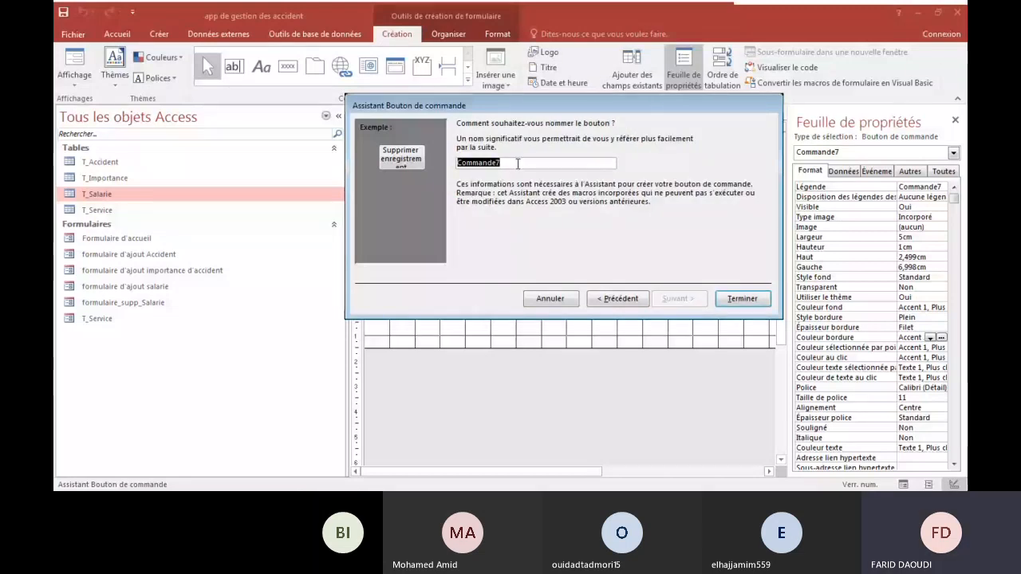
{"action": "key", "text": "BackSpace"}
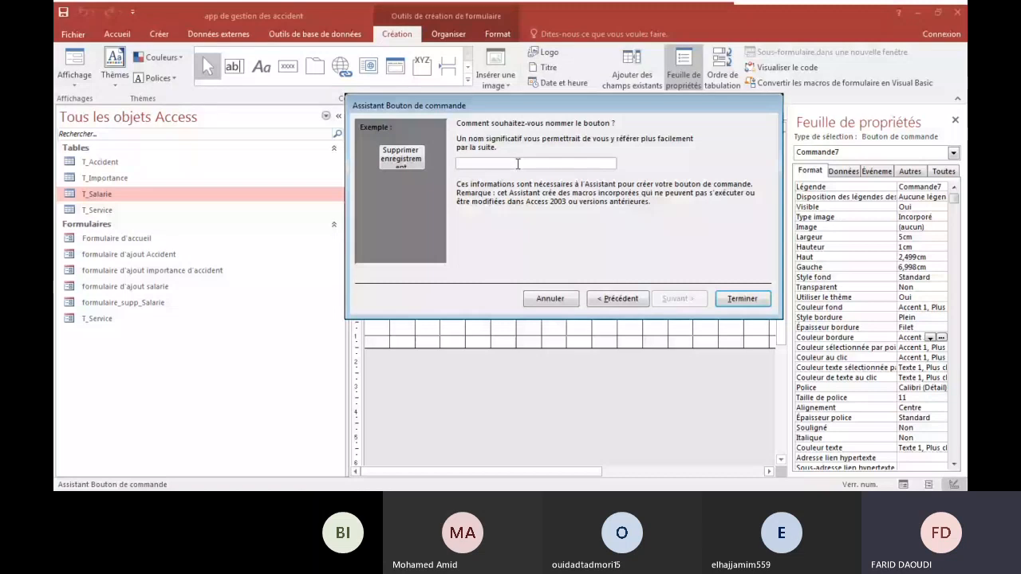
{"action": "type", "text": "supp enrg"}
{"action": "key", "text": "BackSpace"}
{"action": "type", "text": "_"}
{"action": "left_click", "coordinate": [741, 298]}
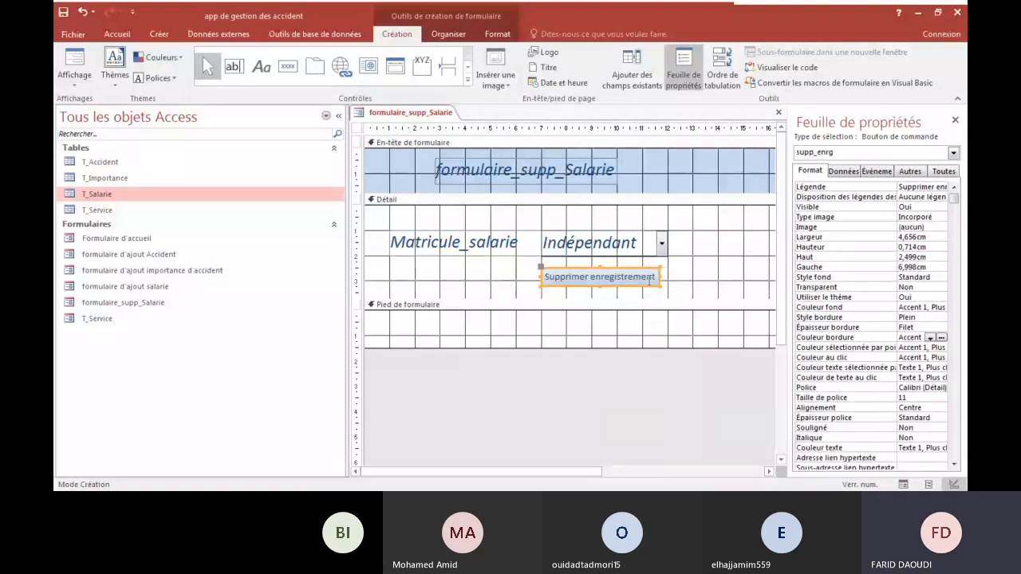
Step: Copy the combo box's formatting to the Supprimer enregistrement button
{"action": "left_click", "coordinate": [594, 247]}
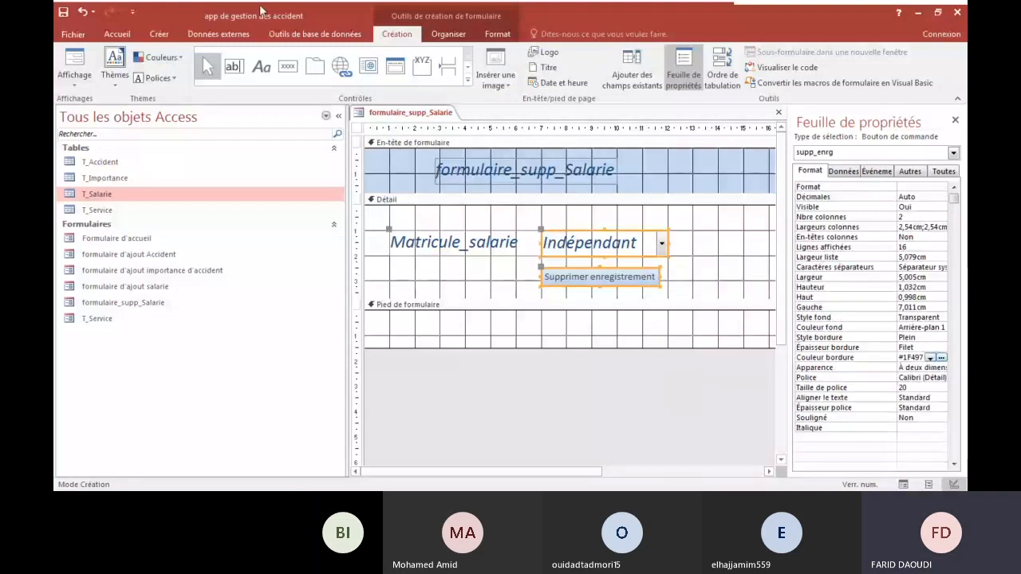
{"action": "left_click", "coordinate": [498, 34]}
{"action": "left_click", "coordinate": [280, 57]}
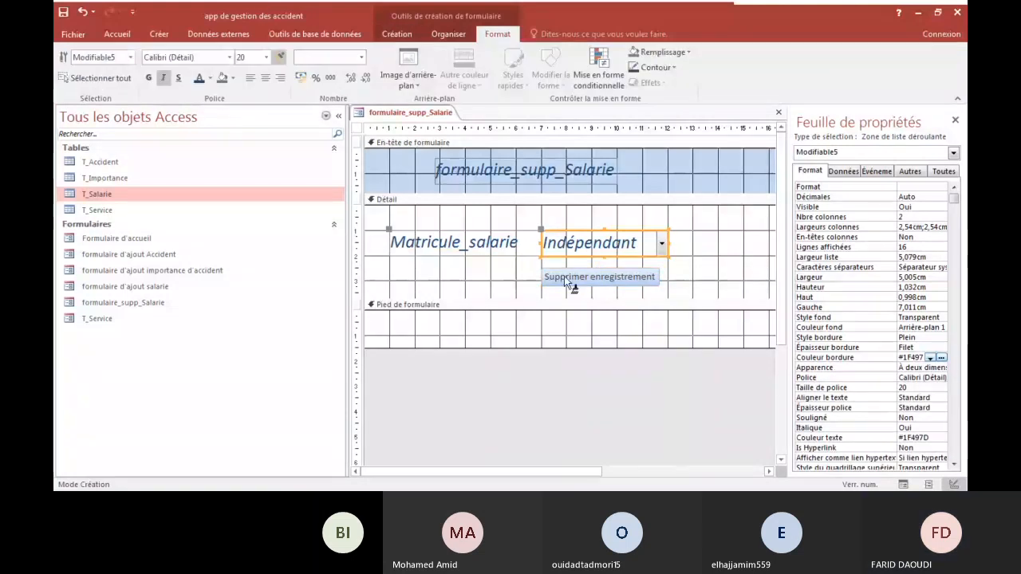
{"action": "left_click", "coordinate": [564, 276]}
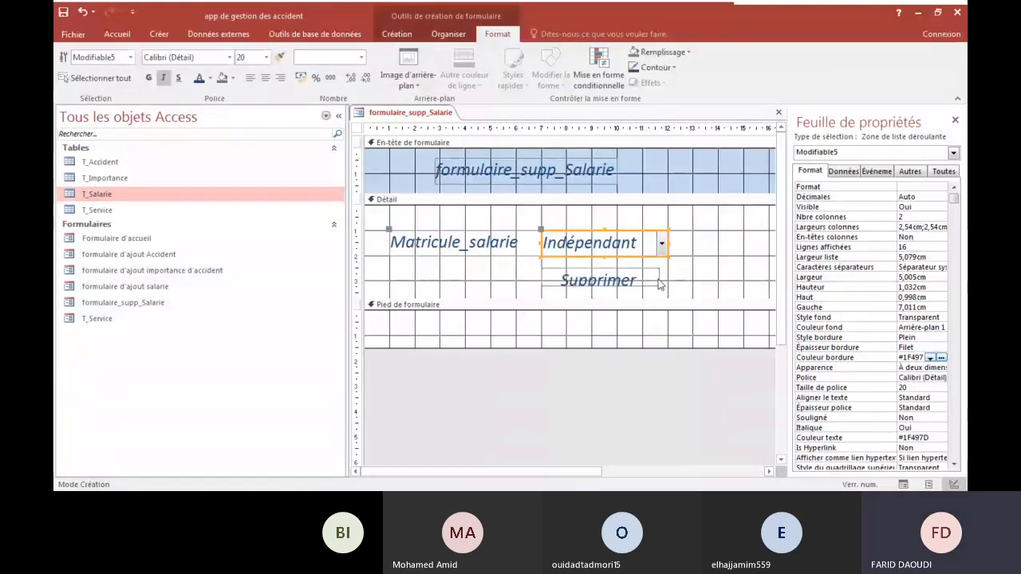
{"action": "left_click", "coordinate": [941, 358]}
{"action": "left_click", "coordinate": [941, 358]}
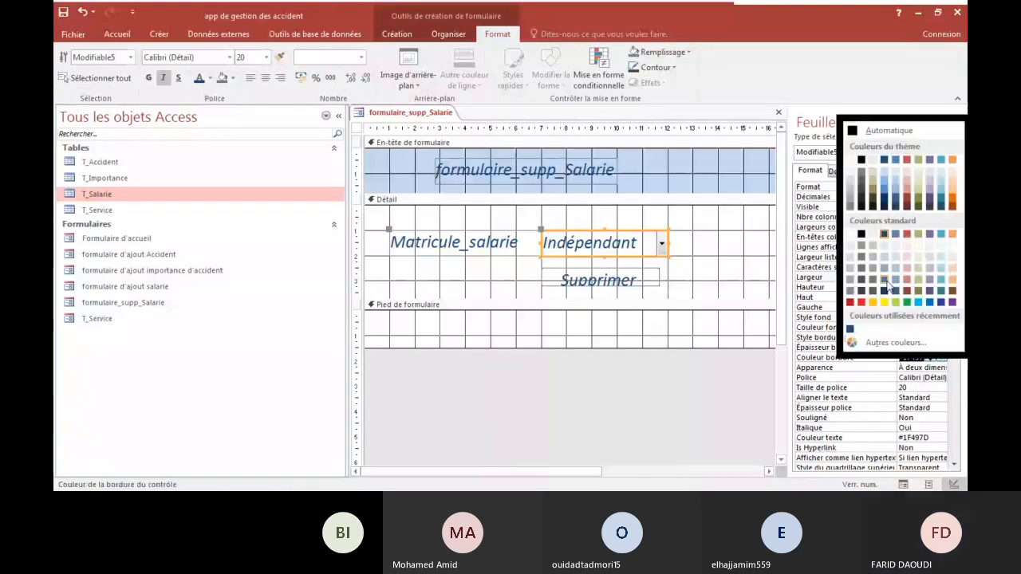
{"action": "key", "text": "Escape"}
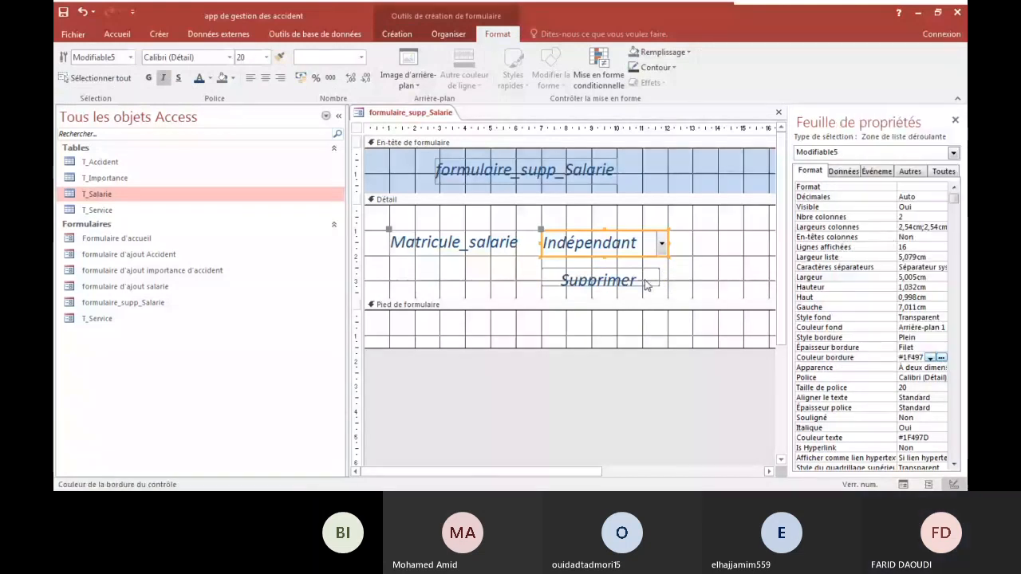
Step: Resize the Supprimer enregistrement button to about 5 cm wide and 1.9 cm high so its caption fits on two lines
{"action": "left_click", "coordinate": [645, 277]}
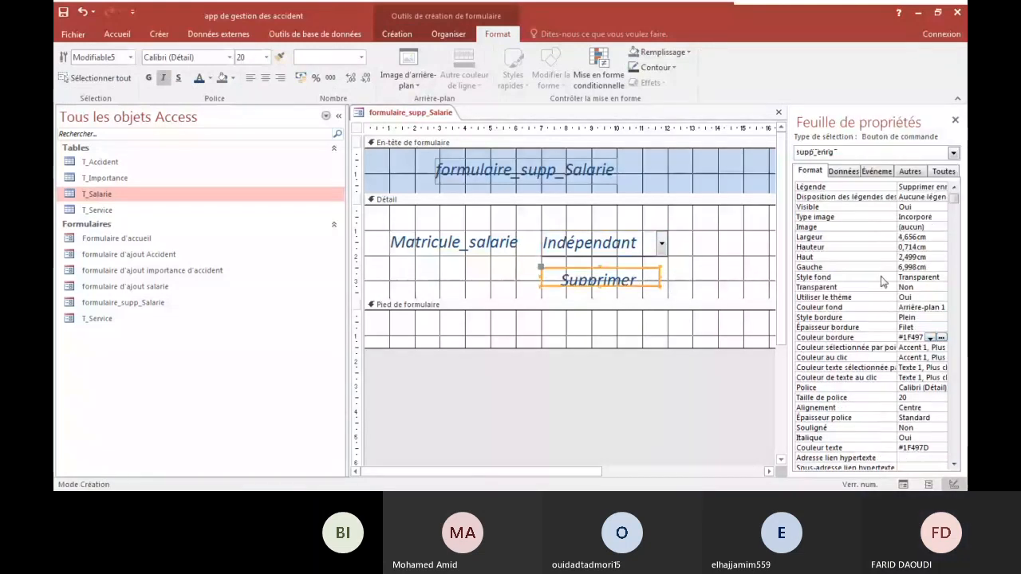
{"action": "left_click", "coordinate": [941, 339]}
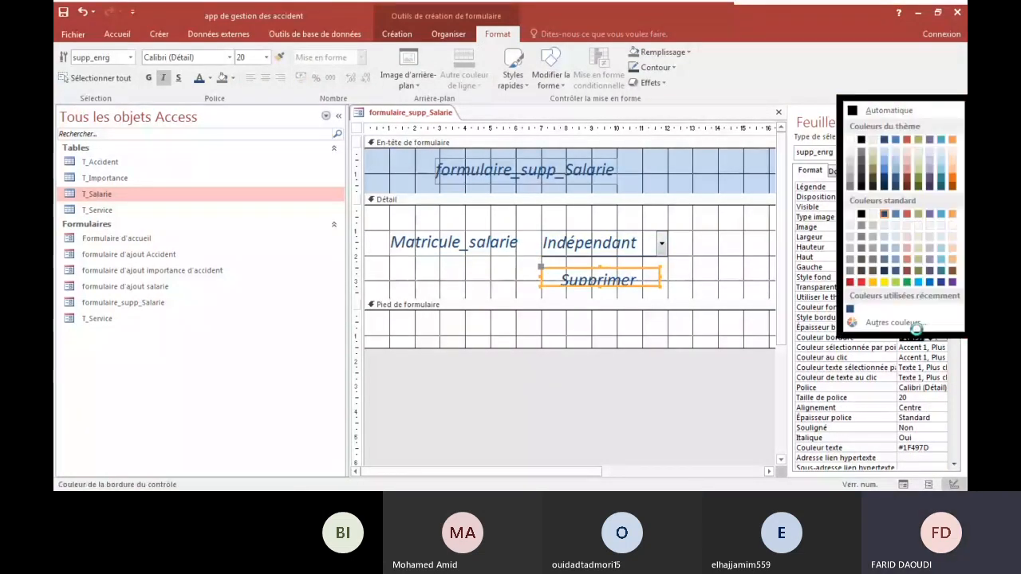
{"action": "key", "text": "Escape"}
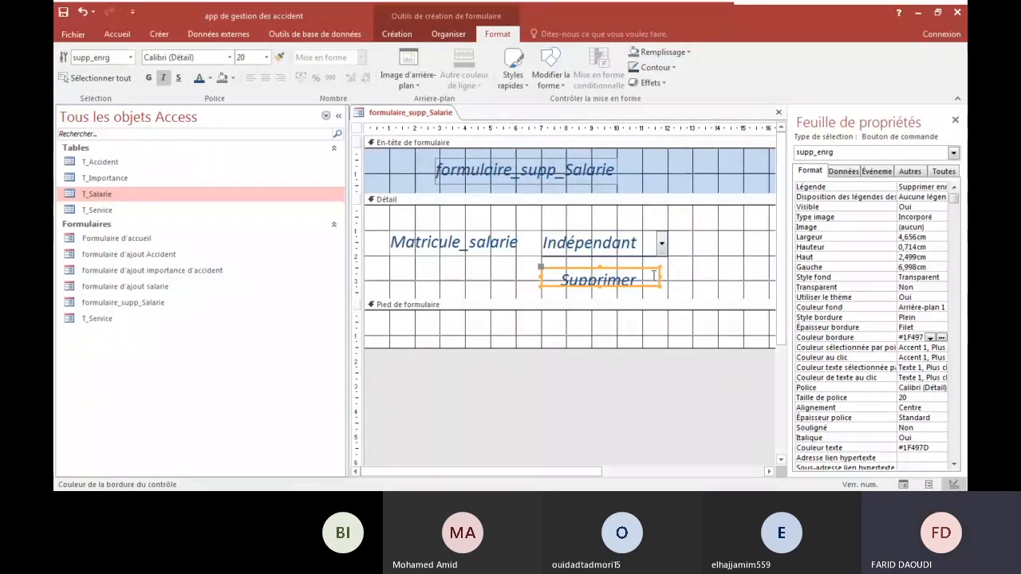
{"action": "left_click_drag", "start_coordinate": [661, 275], "coordinate": [688, 276]}
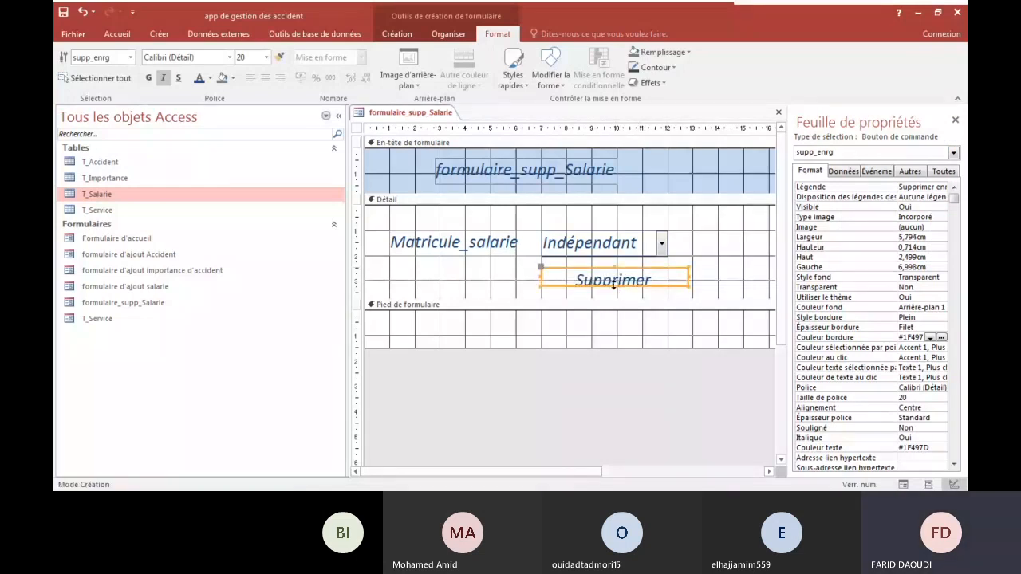
{"action": "left_click_drag", "start_coordinate": [604, 299], "coordinate": [613, 319]}
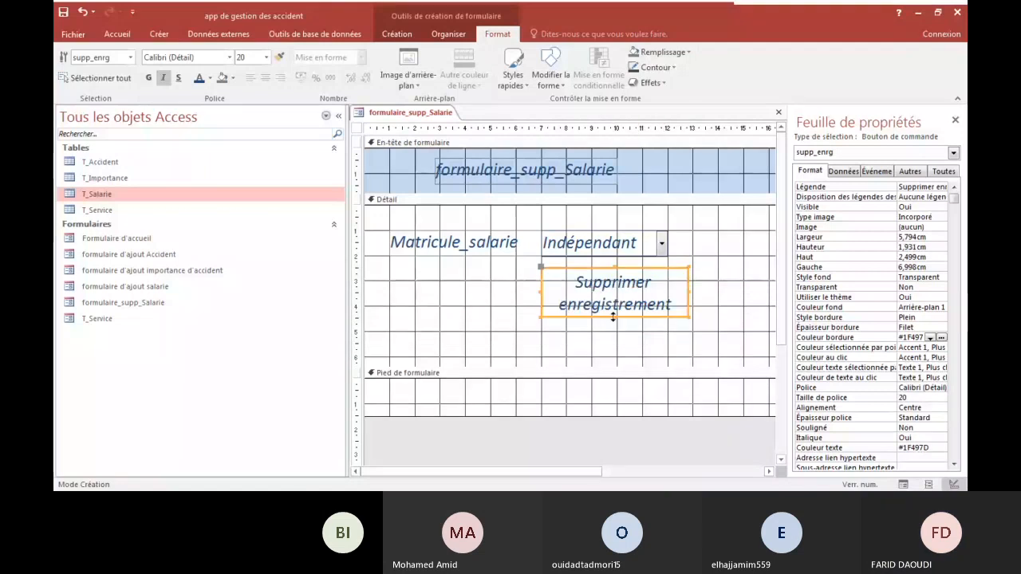
{"action": "left_click_drag", "start_coordinate": [688, 292], "coordinate": [669, 292]}
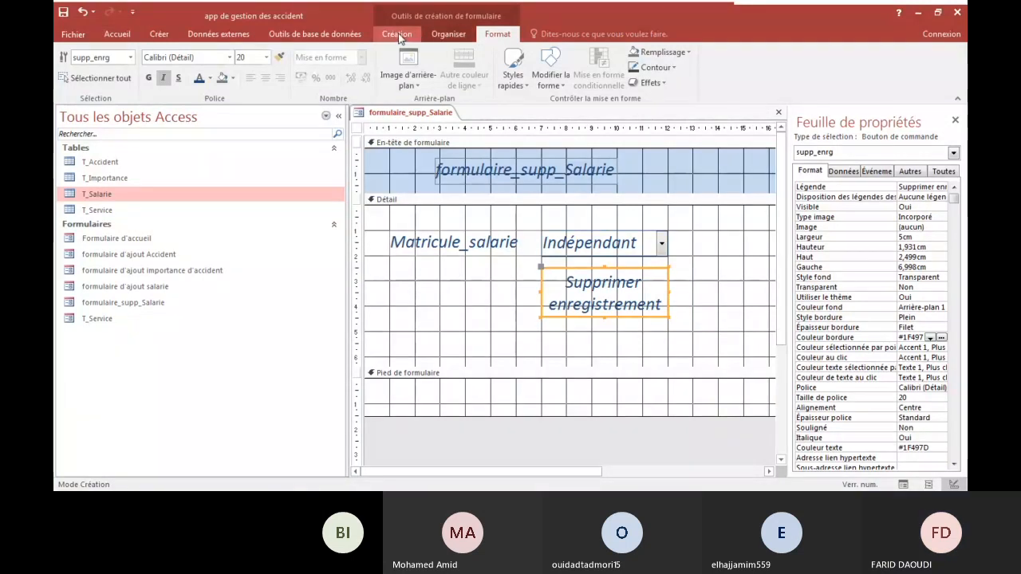
Step: In Form view, select the third employee in the Matricule_salarie combo box, delete that record and confirm the deletion
{"action": "key", "text": "F5"}
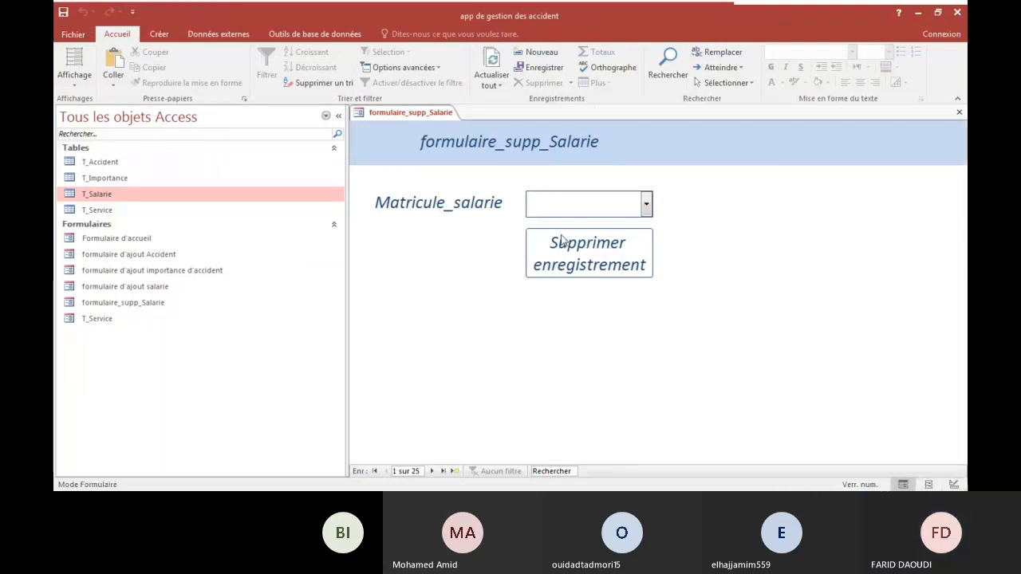
{"action": "left_click", "coordinate": [646, 204]}
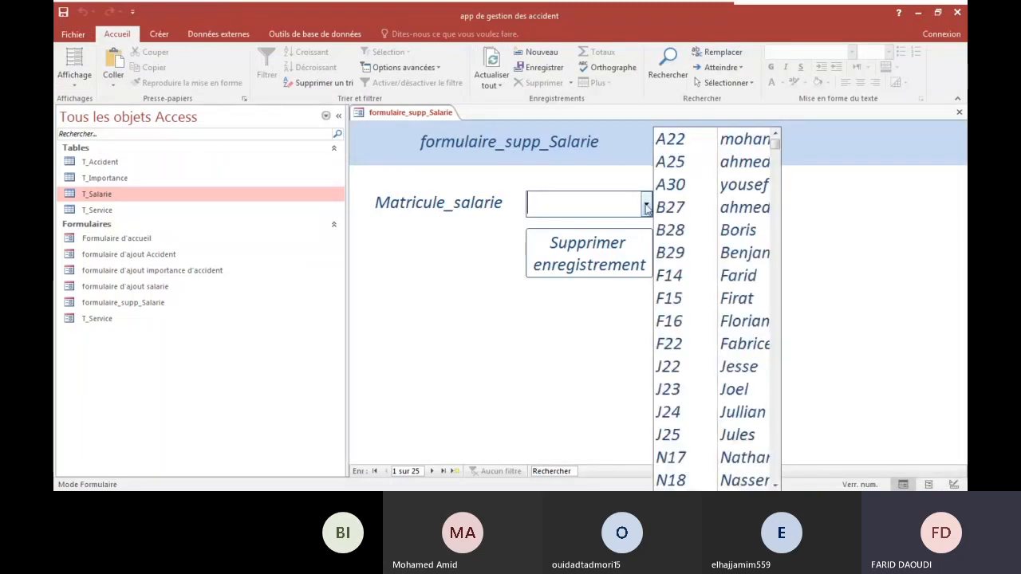
{"action": "left_click", "coordinate": [492, 312]}
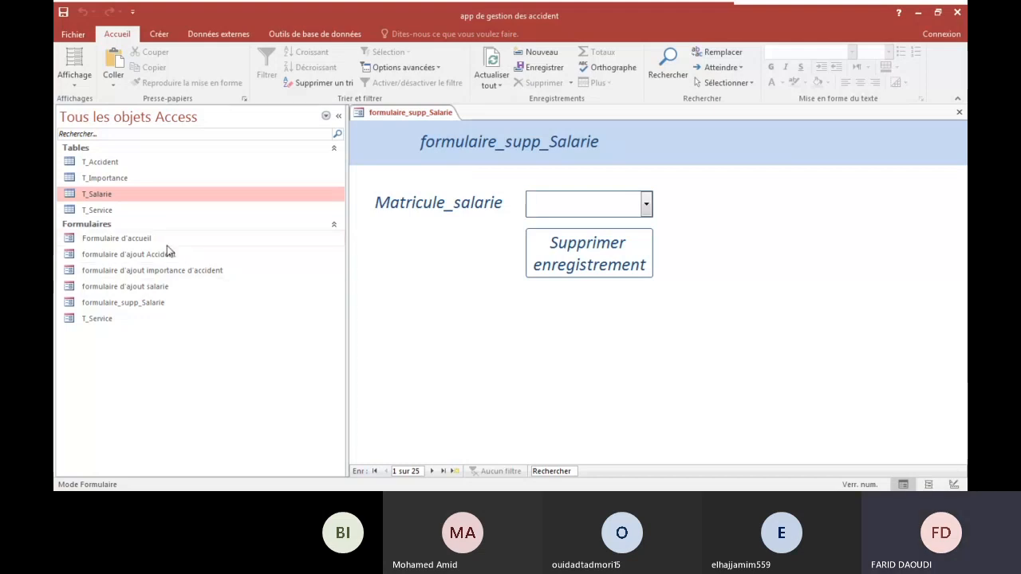
{"action": "left_click", "coordinate": [646, 204]}
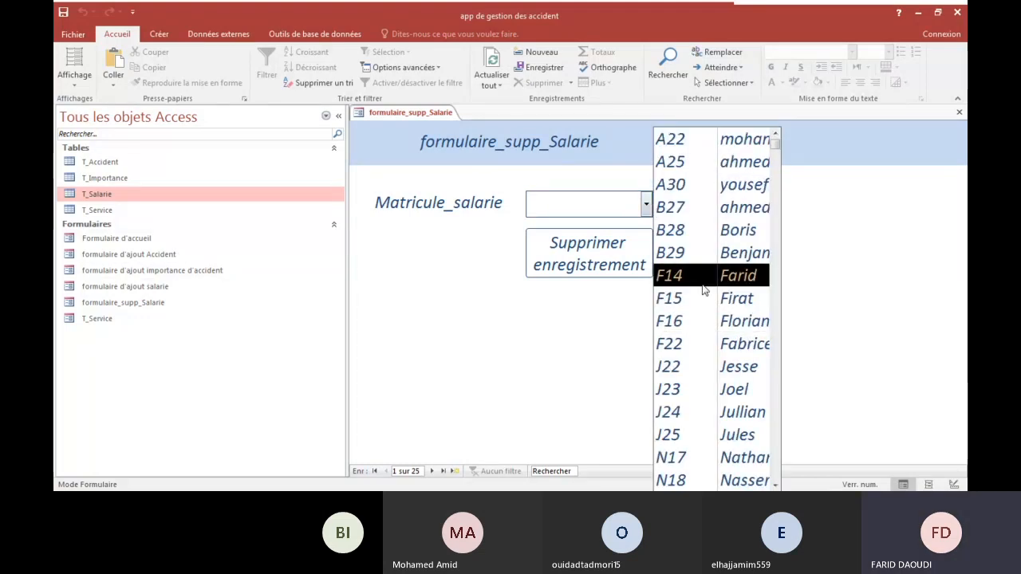
{"action": "left_click", "coordinate": [740, 190]}
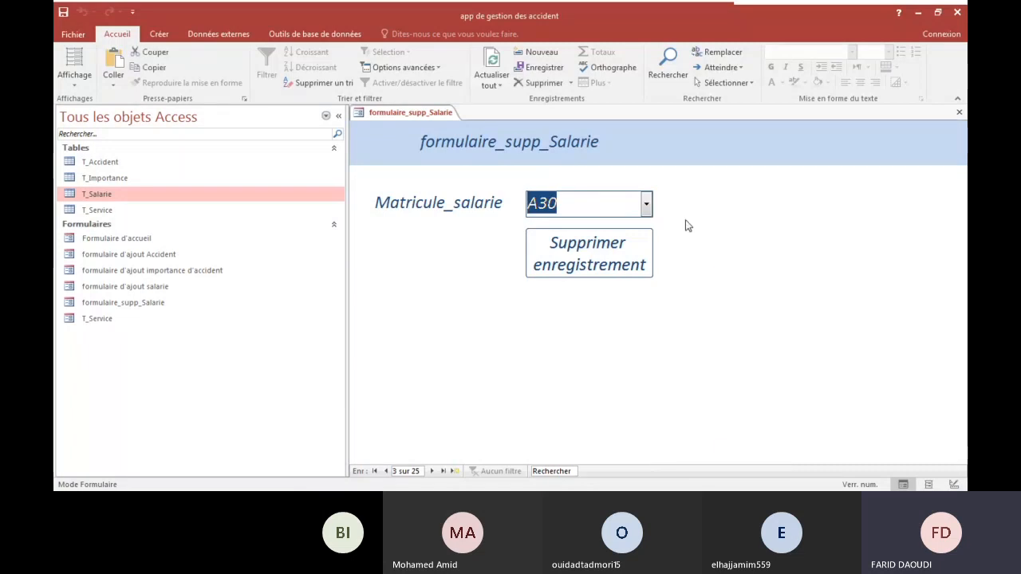
{"action": "left_click", "coordinate": [586, 257]}
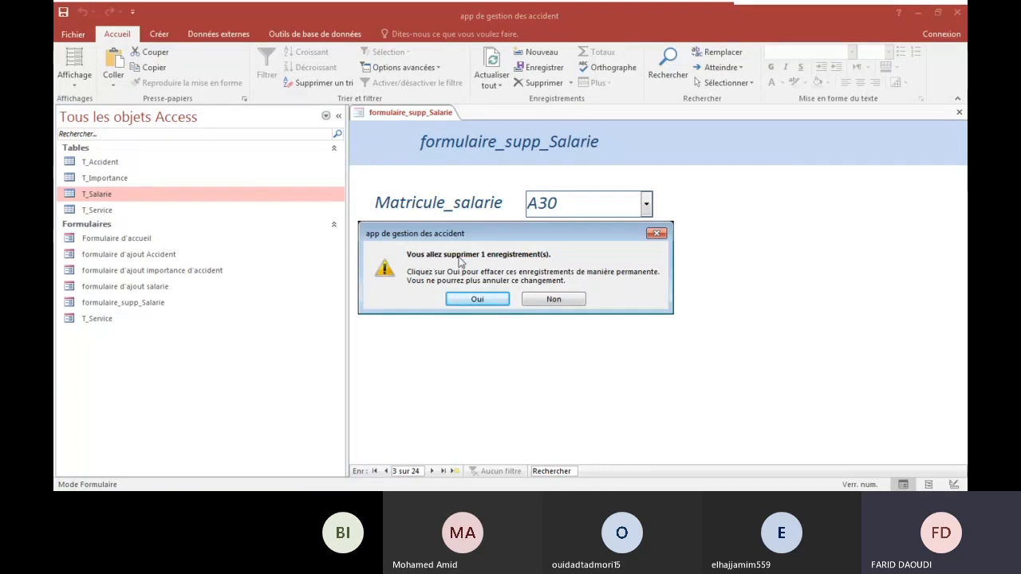
{"action": "left_click", "coordinate": [468, 304]}
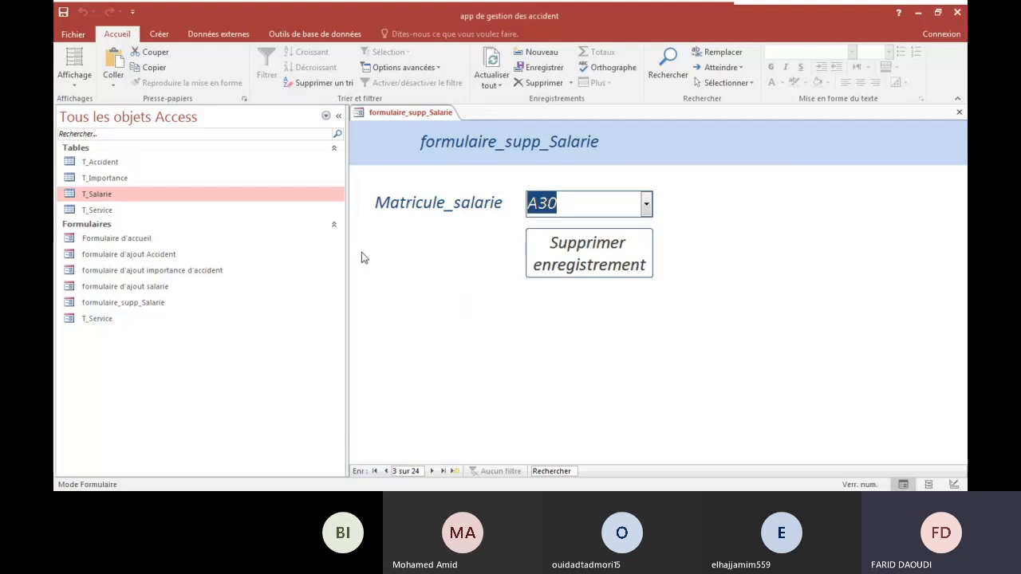
Step: Open the T_Salarie table to check whether the employee's record was deleted, and close the table
{"action": "double_click", "coordinate": [105, 198]}
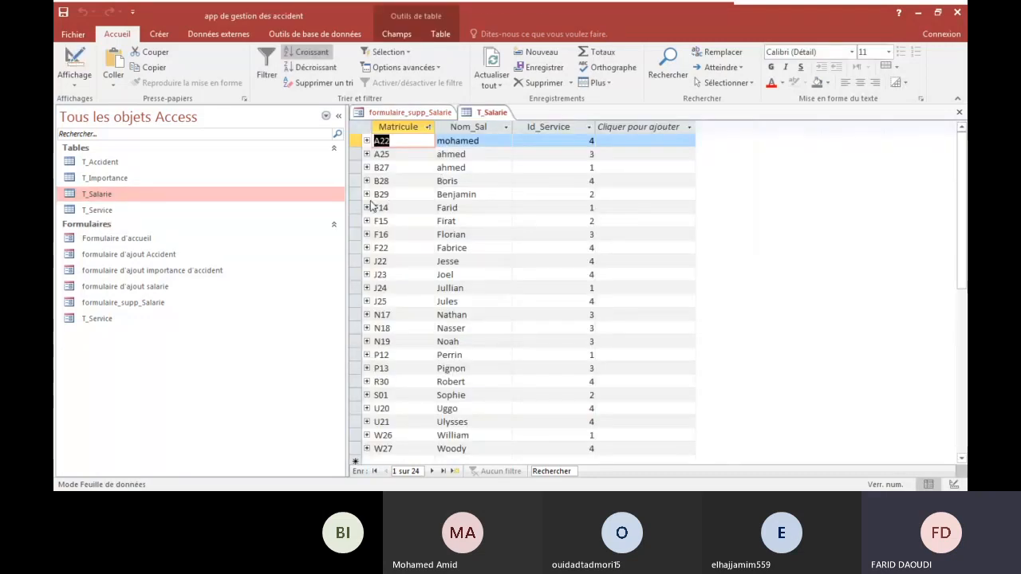
{"action": "right_click", "coordinate": [483, 113]}
{"action": "left_click", "coordinate": [515, 143]}
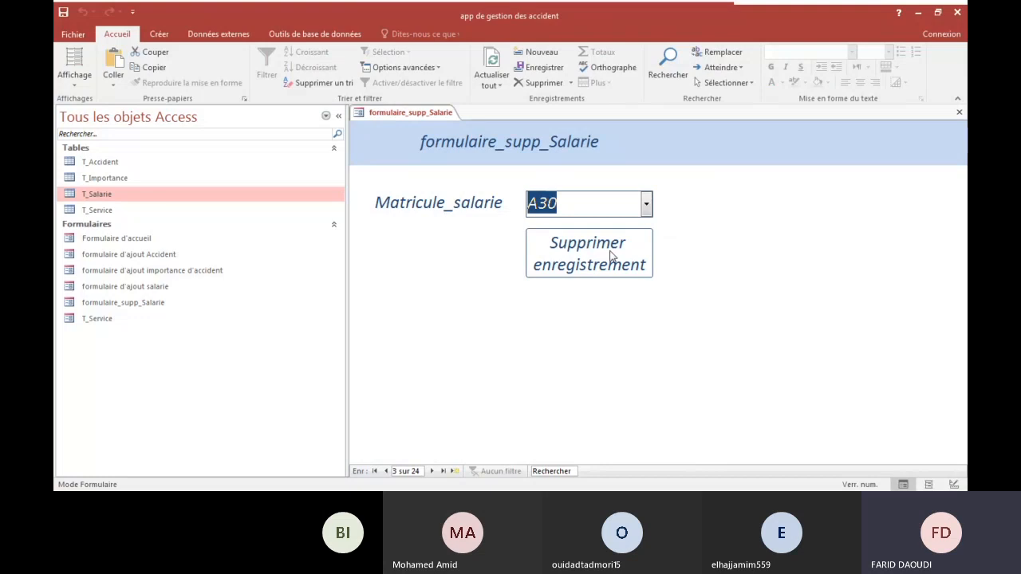
Step: Select the deleted entry in the Matricule_salarie list, refresh the form's records and check the list again
{"action": "left_click", "coordinate": [648, 206]}
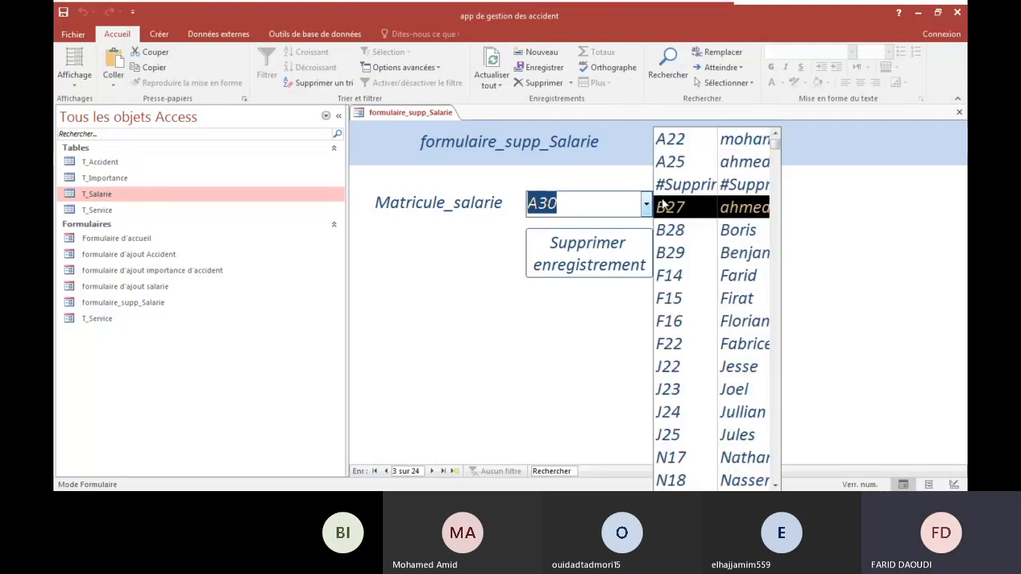
{"action": "left_click", "coordinate": [739, 186]}
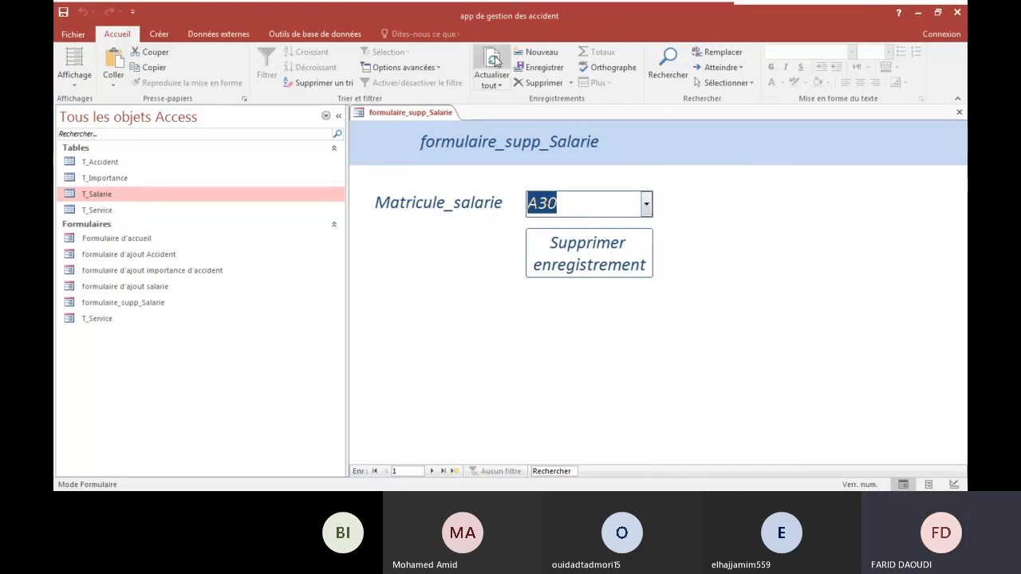
{"action": "left_click", "coordinate": [646, 206]}
{"action": "left_click", "coordinate": [460, 333]}
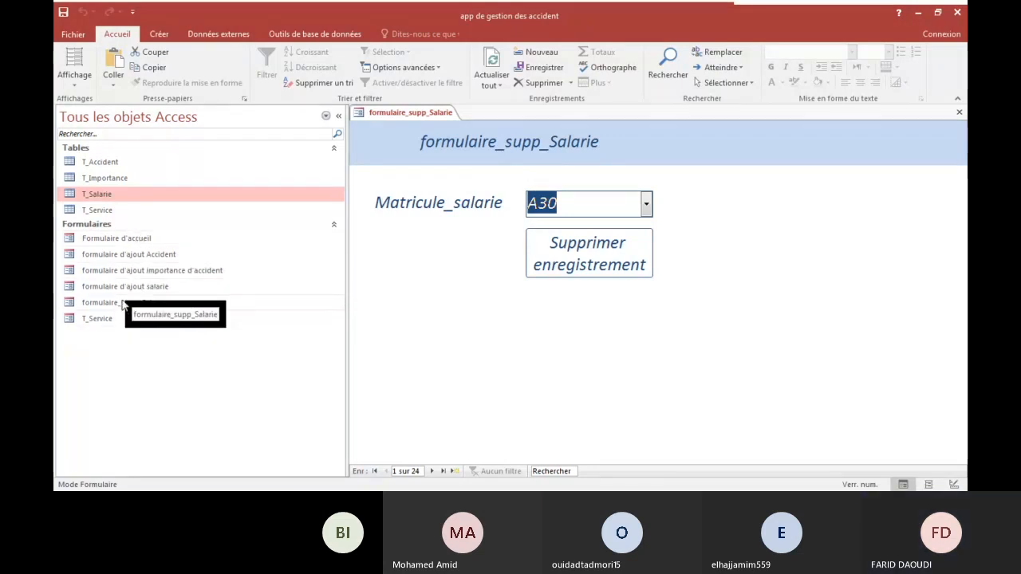
Step: Open the T_Service form, check the existing services in the T_Service table and close that table
{"action": "left_click", "coordinate": [98, 319]}
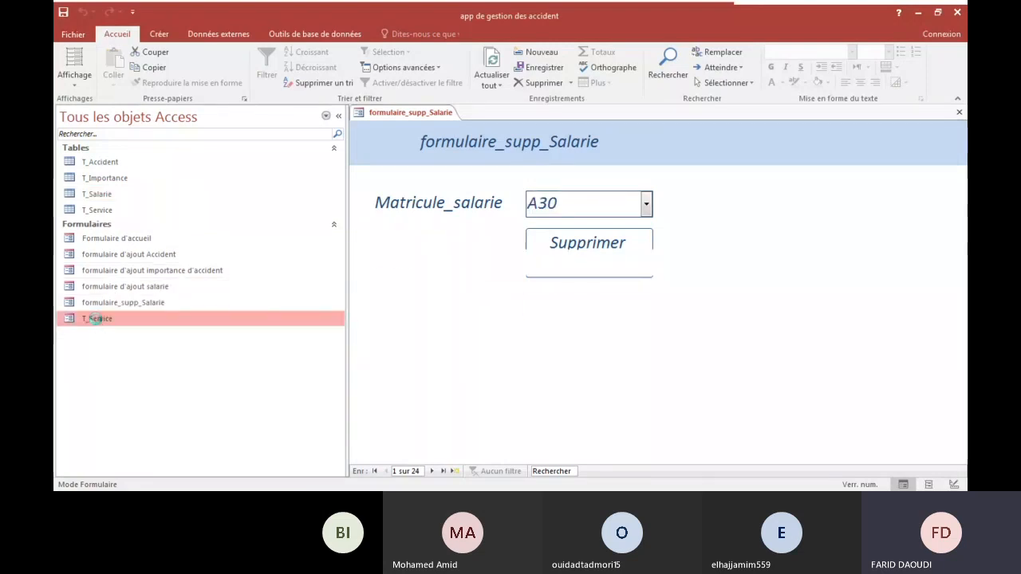
{"action": "double_click", "coordinate": [98, 320]}
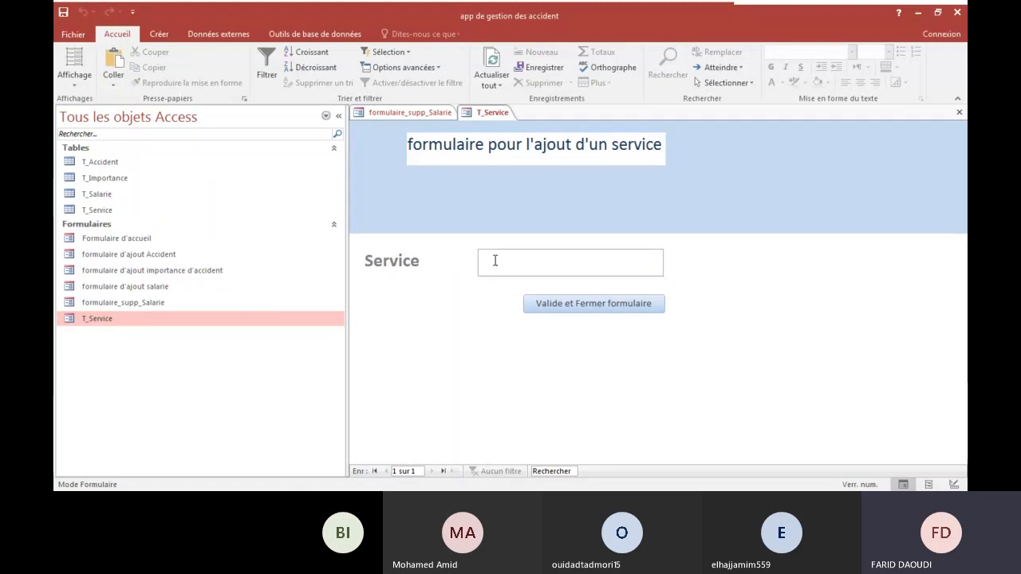
{"action": "double_click", "coordinate": [96, 210]}
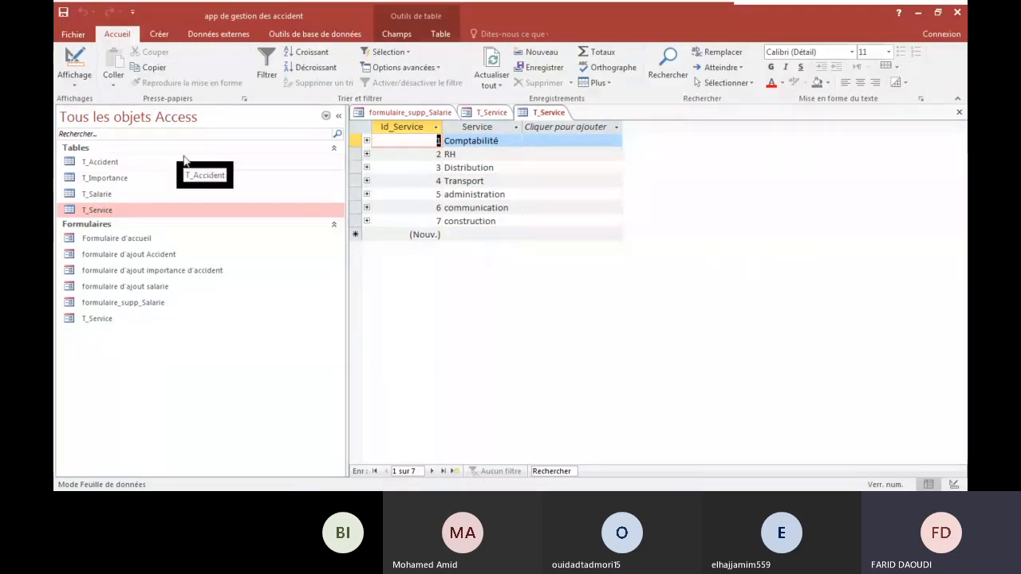
{"action": "right_click", "coordinate": [546, 118]}
{"action": "left_click", "coordinate": [578, 137]}
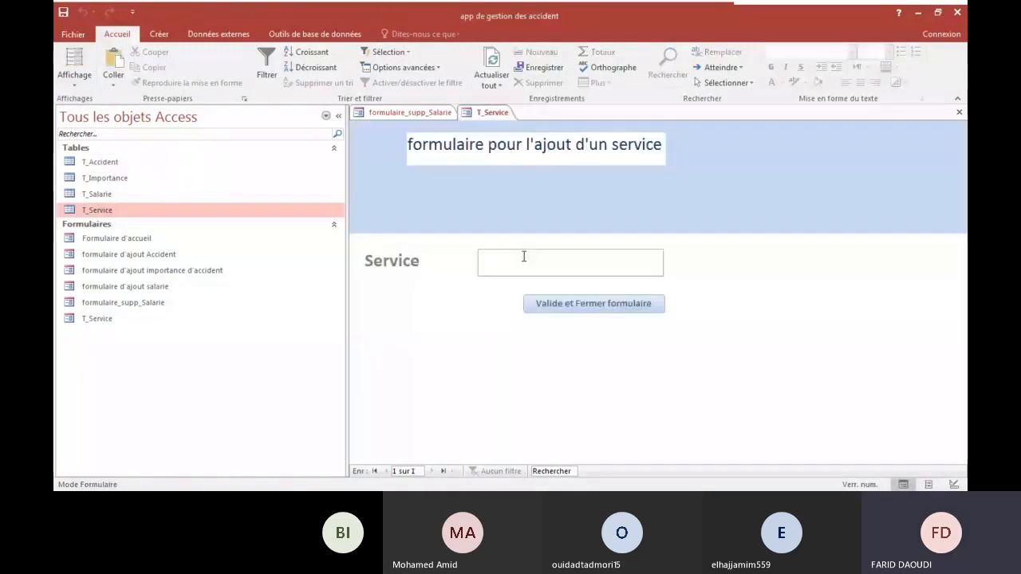
Step: Enter paiment as a new service, then validate and close the T_Service form
{"action": "type", "text": "P"}
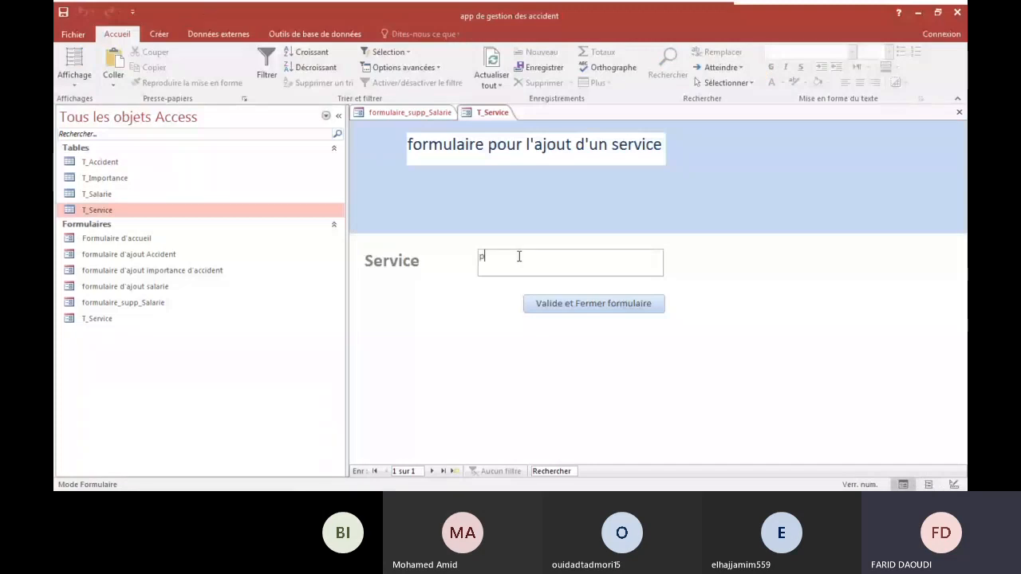
{"action": "type", "text": "aim"}
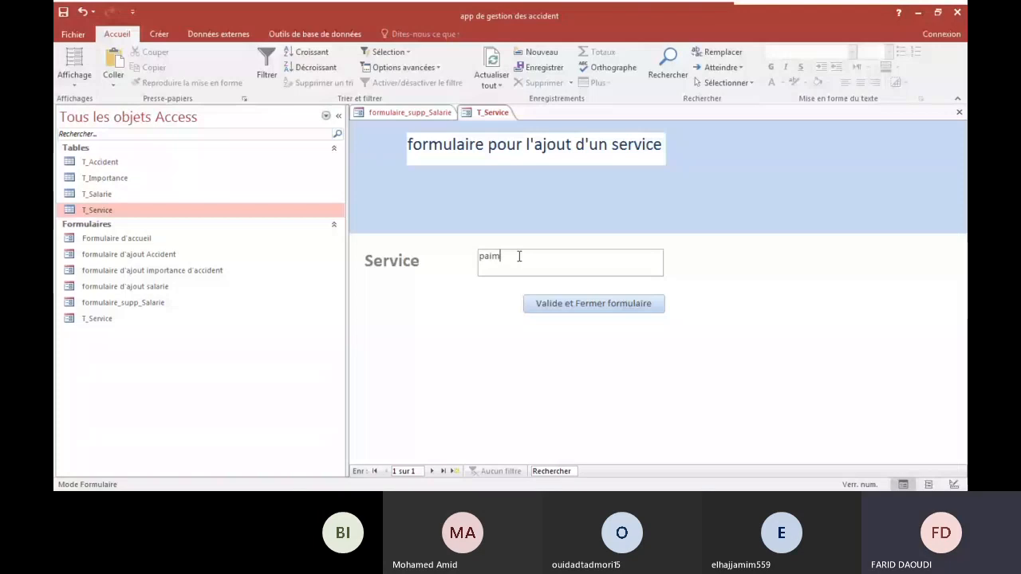
{"action": "type", "text": "ent"}
{"action": "left_click", "coordinate": [574, 305]}
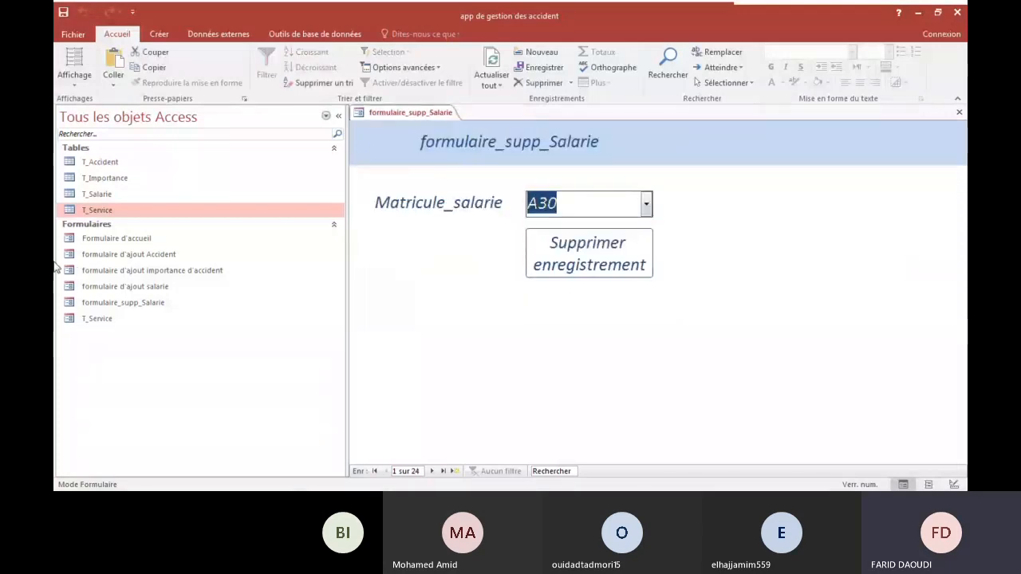
Step: Open the T_Service table to check for the newly entered service, and close the table
{"action": "double_click", "coordinate": [100, 211]}
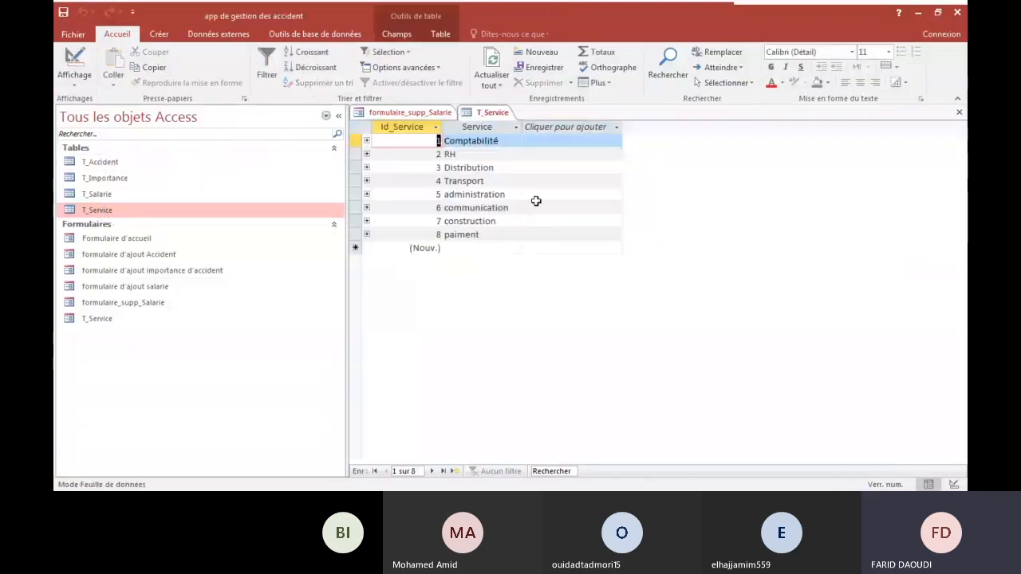
{"action": "right_click", "coordinate": [492, 114]}
{"action": "left_click", "coordinate": [525, 136]}
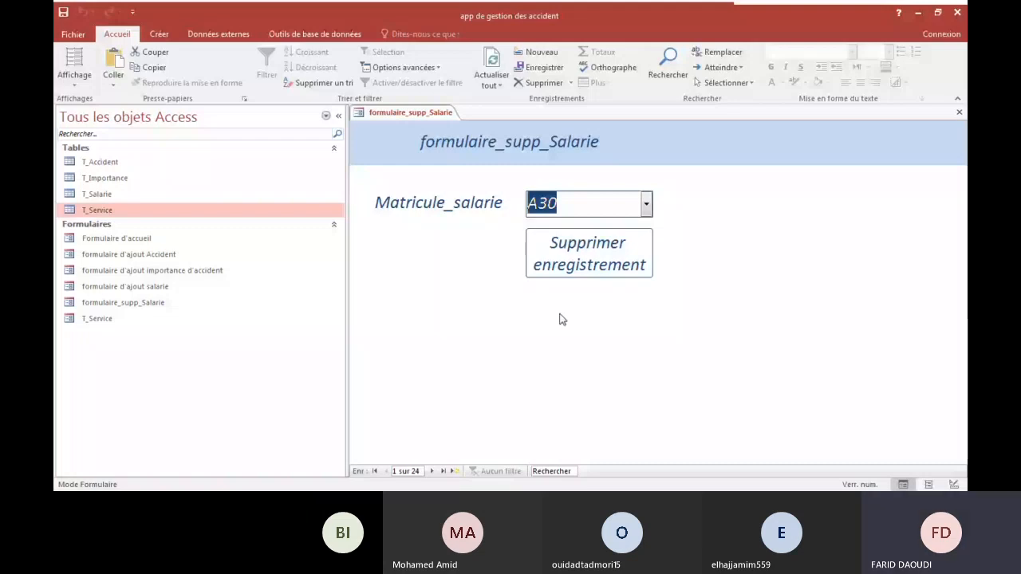
Step: In Design view, draw a command button about 4.7 cm by 1.4 cm below the Matricule_salarie label and assign it the form operation Fermer un formulaire
{"action": "left_click", "coordinate": [74, 80]}
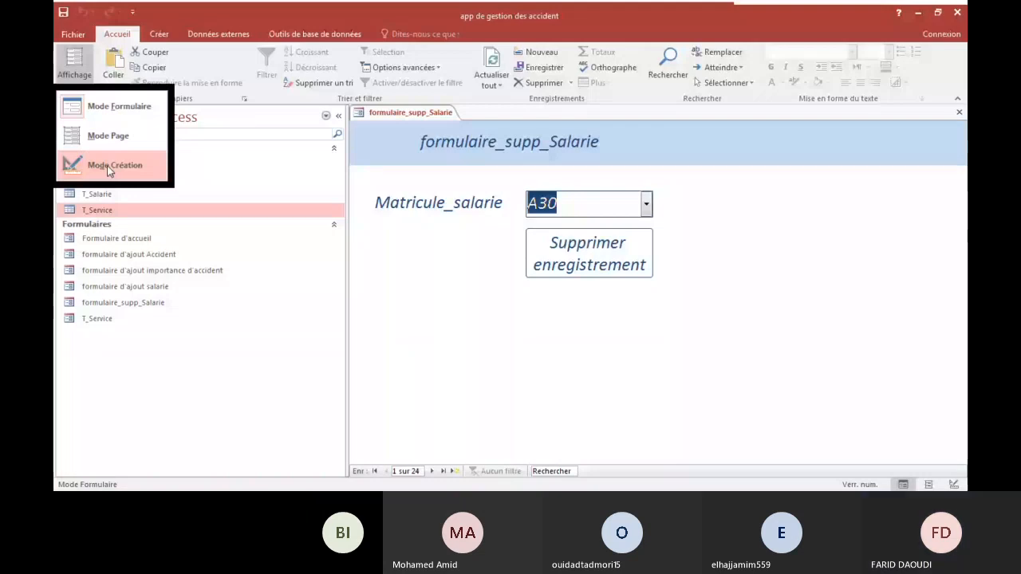
{"action": "left_click", "coordinate": [107, 165]}
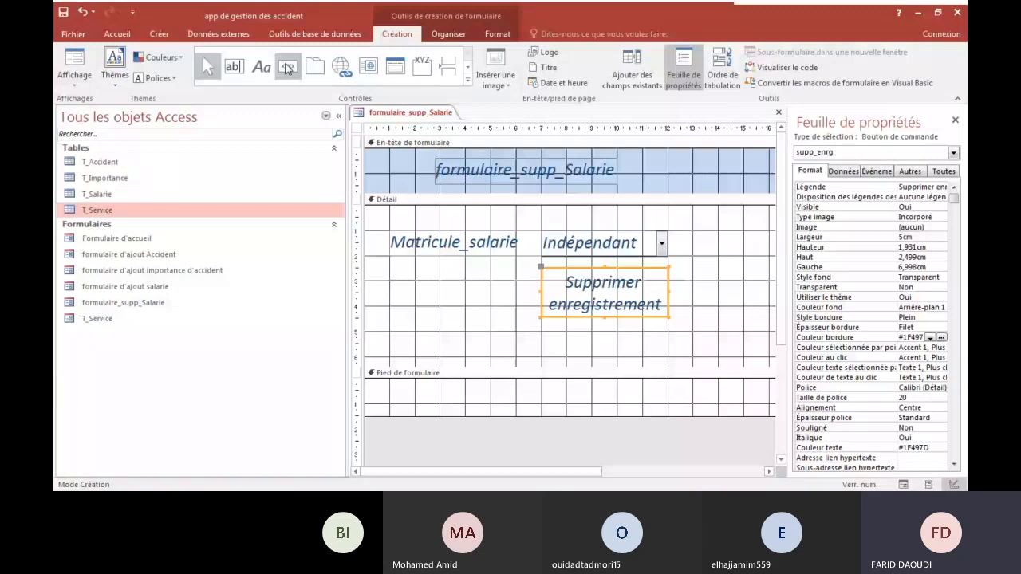
{"action": "left_click", "coordinate": [287, 68]}
{"action": "left_click_drag", "start_coordinate": [397, 280], "coordinate": [515, 319]}
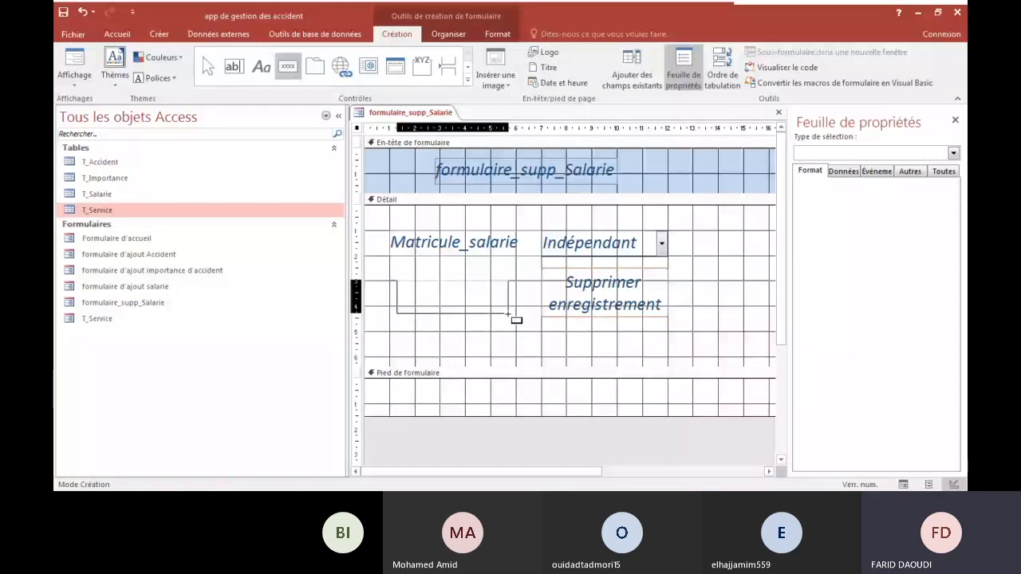
{"action": "left_click_drag", "start_coordinate": [508, 314], "coordinate": [508, 314]}
{"action": "left_click", "coordinate": [503, 208]}
{"action": "left_click", "coordinate": [626, 208]}
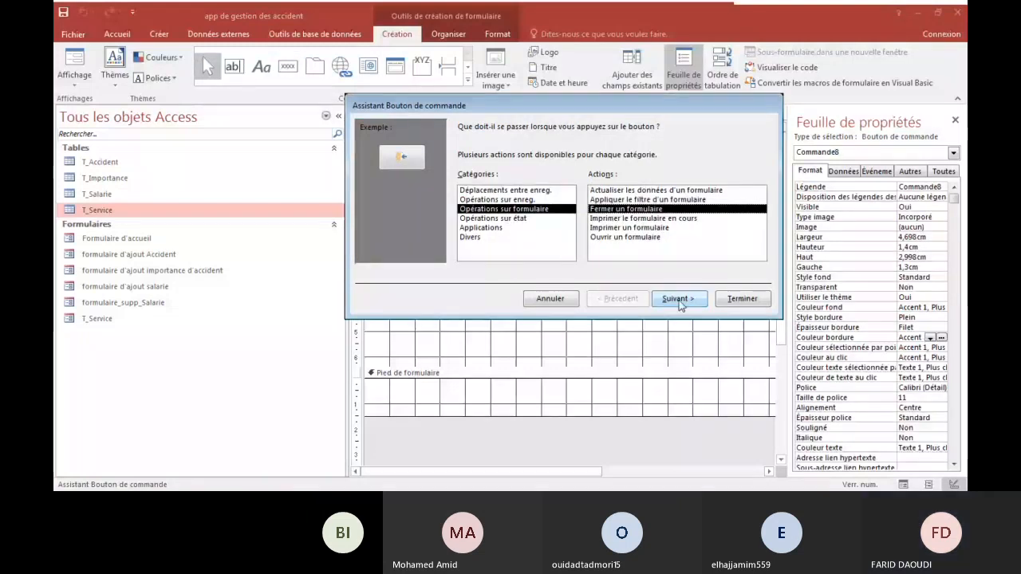
{"action": "left_click", "coordinate": [678, 297]}
Step: Caption the command button Fermer, name it fermer_formulaire and finish the button wizard
{"action": "left_click", "coordinate": [591, 186]}
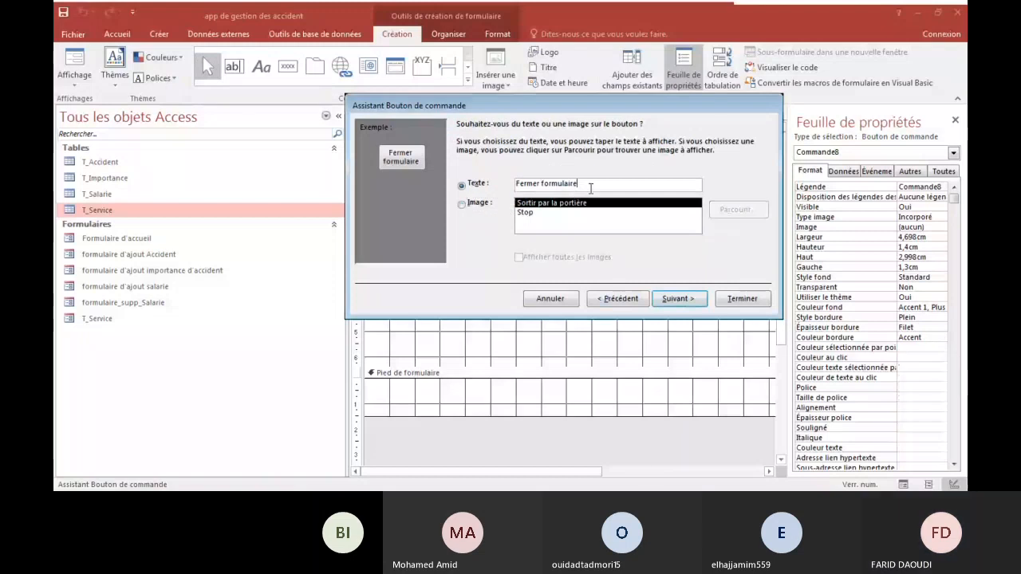
{"action": "key", "text": "BackSpace"}
{"action": "key", "text": "BackSpace"}
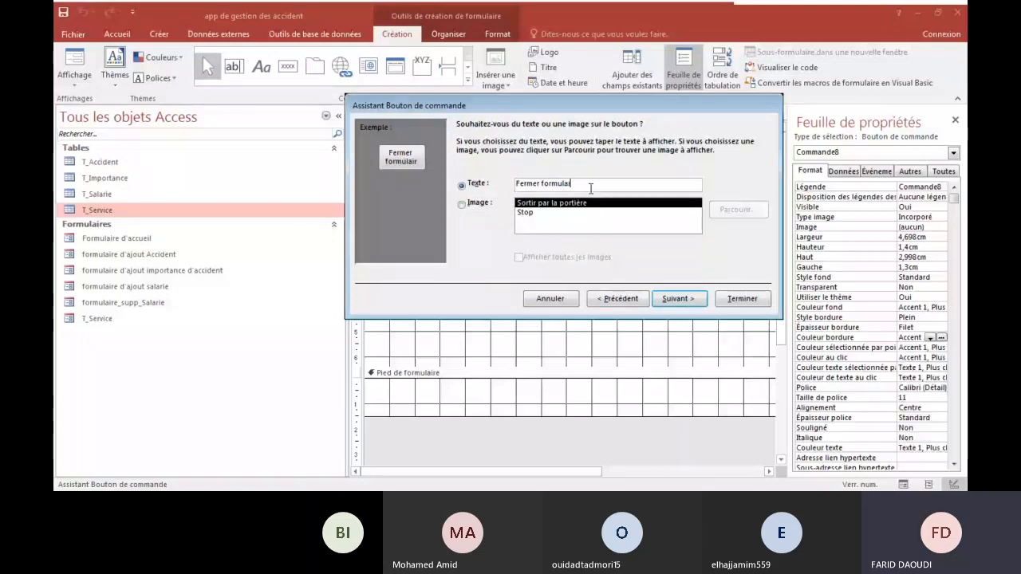
{"action": "key", "text": "Return"}
{"action": "type", "text": "ferme"}
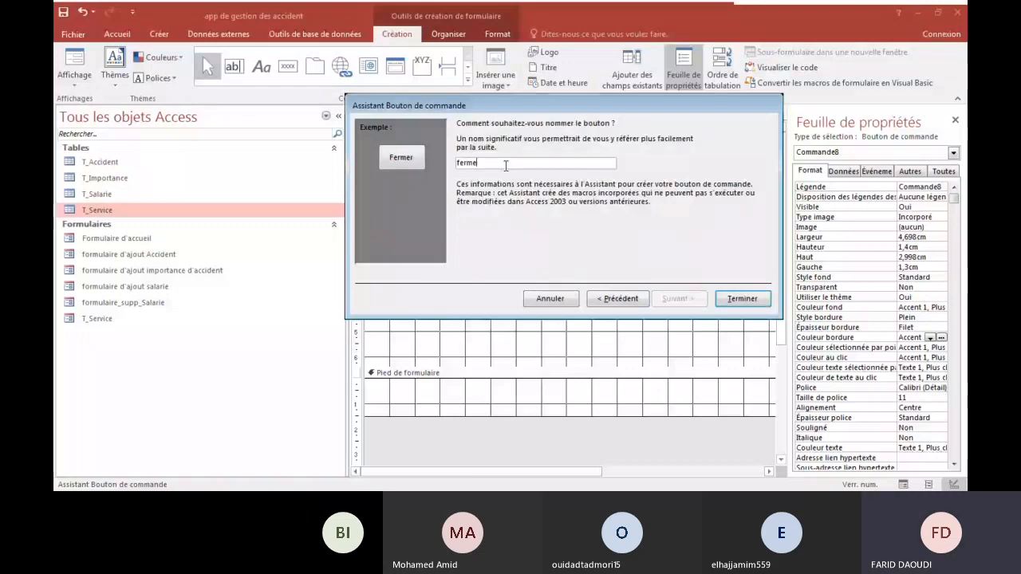
{"action": "type", "text": "r_"}
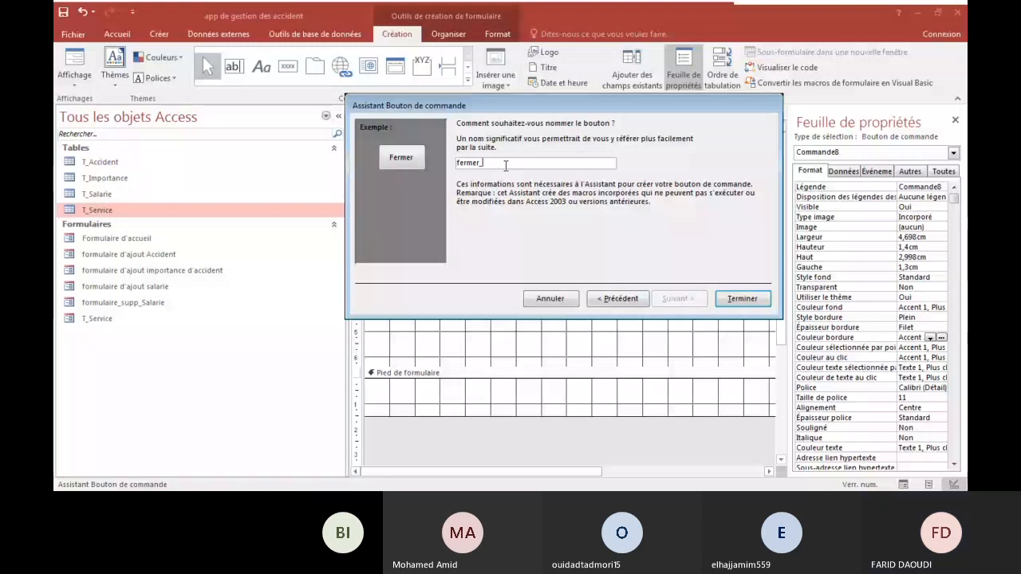
{"action": "type", "text": "formulaire"}
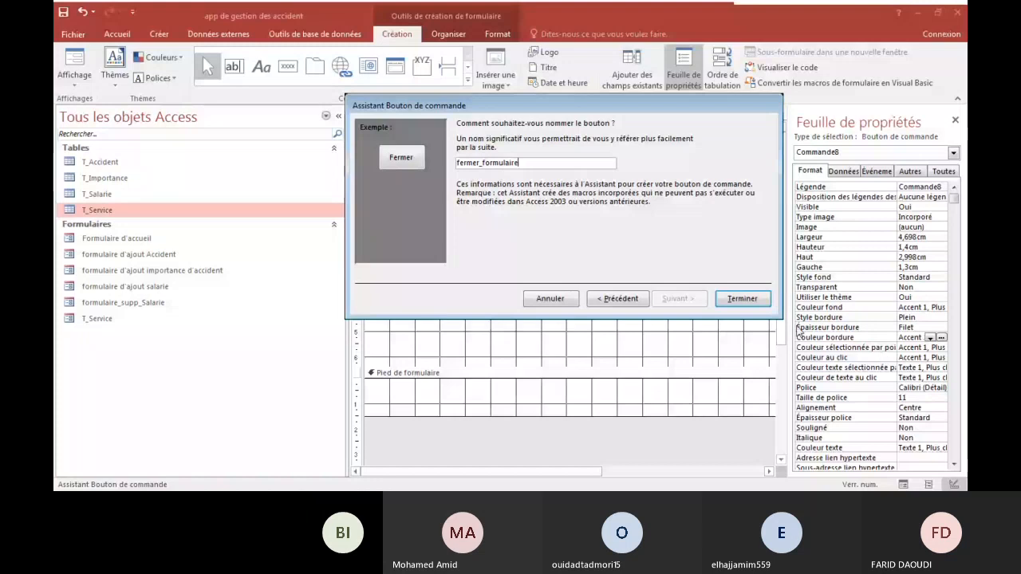
{"action": "left_click", "coordinate": [741, 298]}
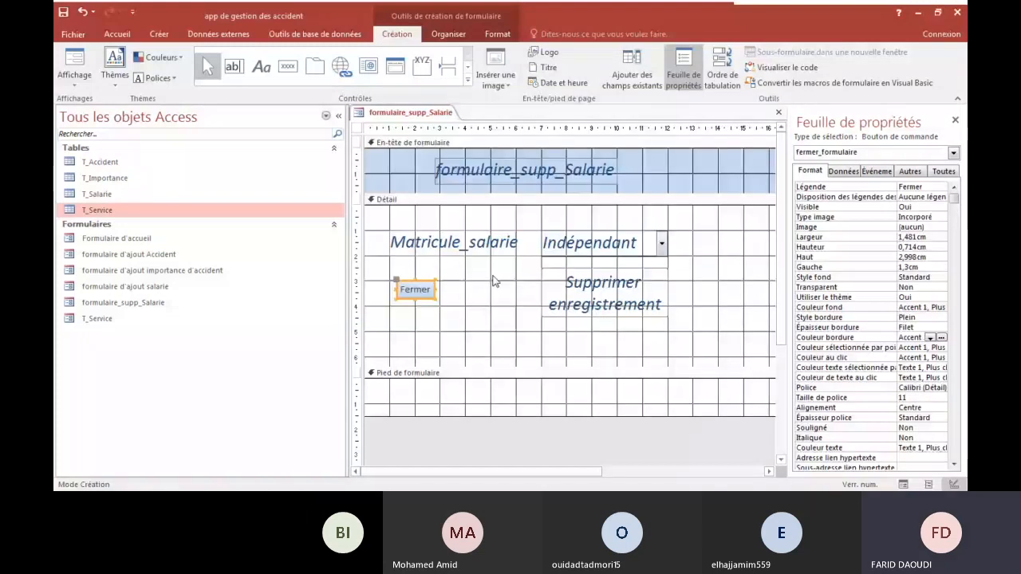
Step: Enlarge the Fermer button to about 4.7 cm by 1.3 cm and copy the Supprimer enregistrement button's formatting onto it
{"action": "left_click", "coordinate": [438, 295]}
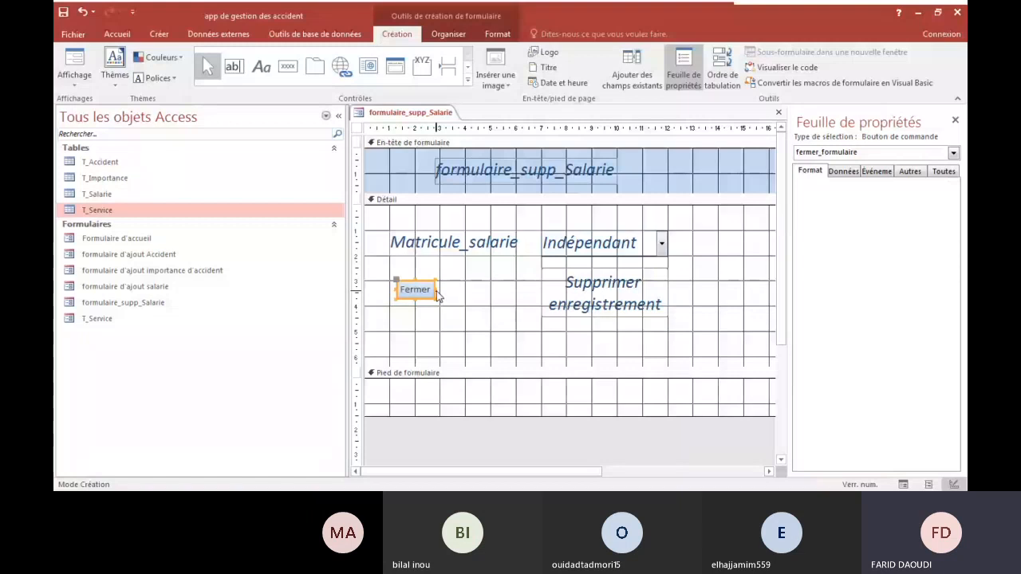
{"action": "left_click_drag", "start_coordinate": [438, 296], "coordinate": [516, 313]}
{"action": "left_click", "coordinate": [558, 291]}
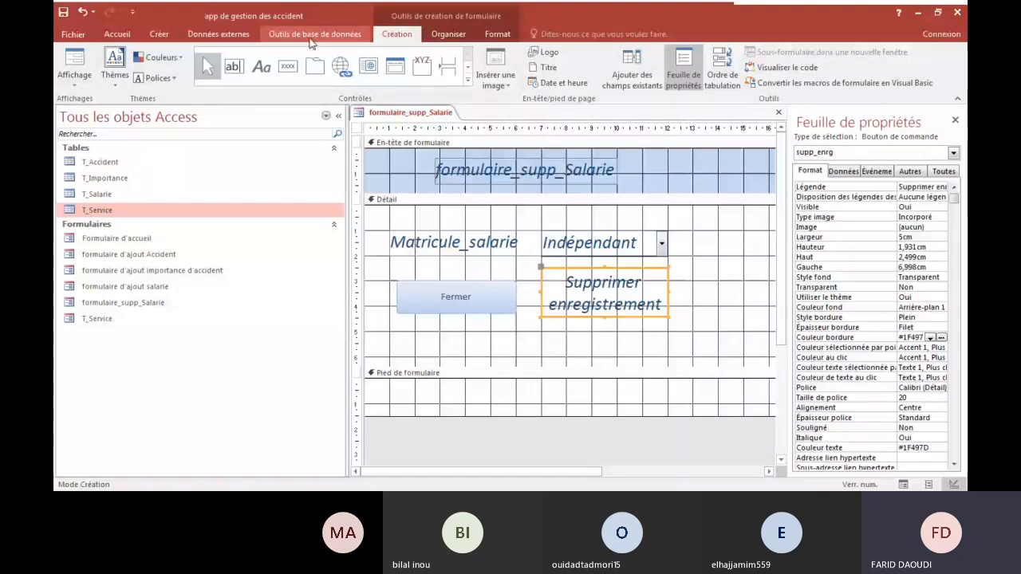
{"action": "left_click", "coordinate": [496, 35]}
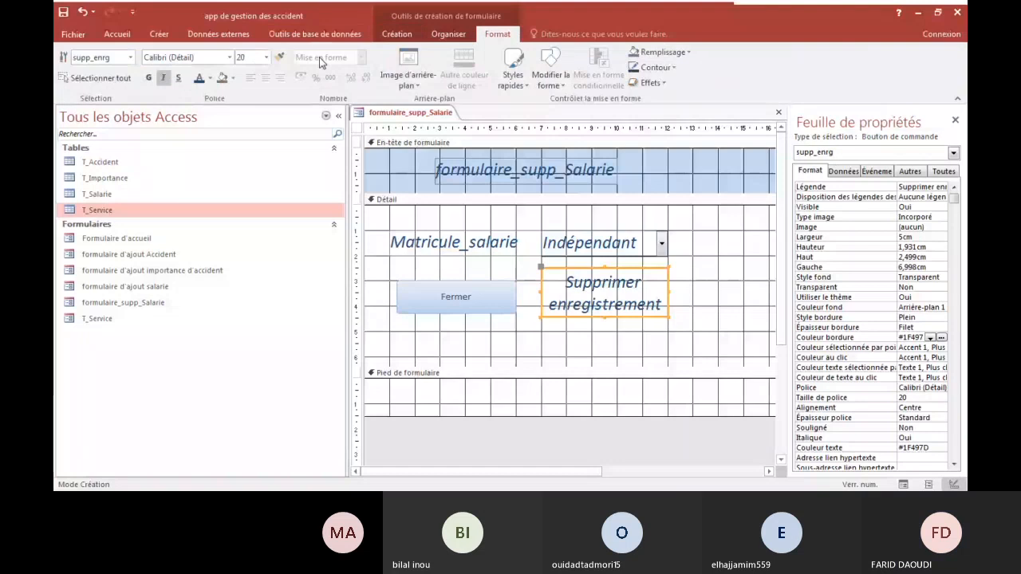
{"action": "left_click", "coordinate": [421, 294]}
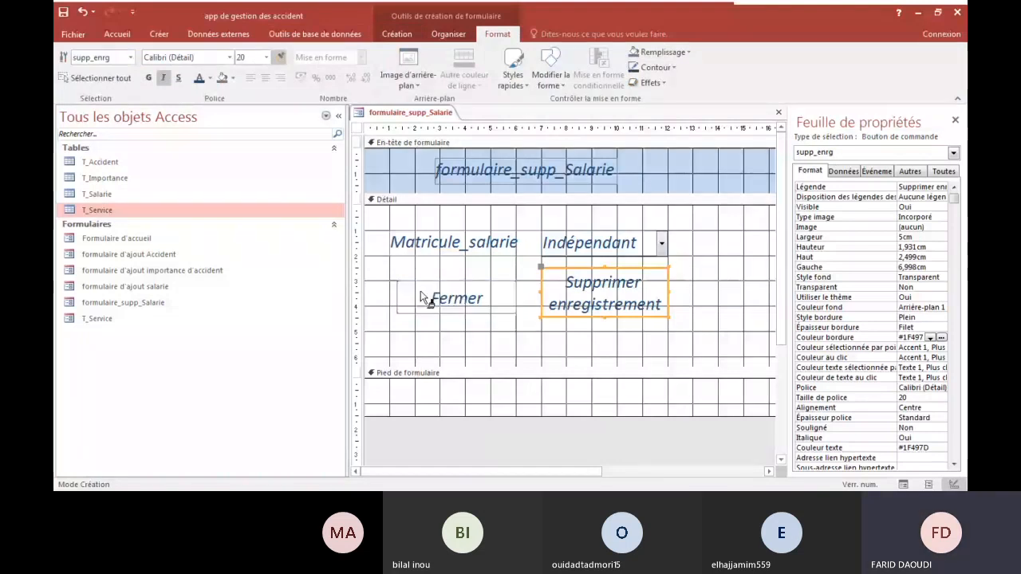
{"action": "left_click", "coordinate": [210, 78]}
{"action": "key", "text": "Escape"}
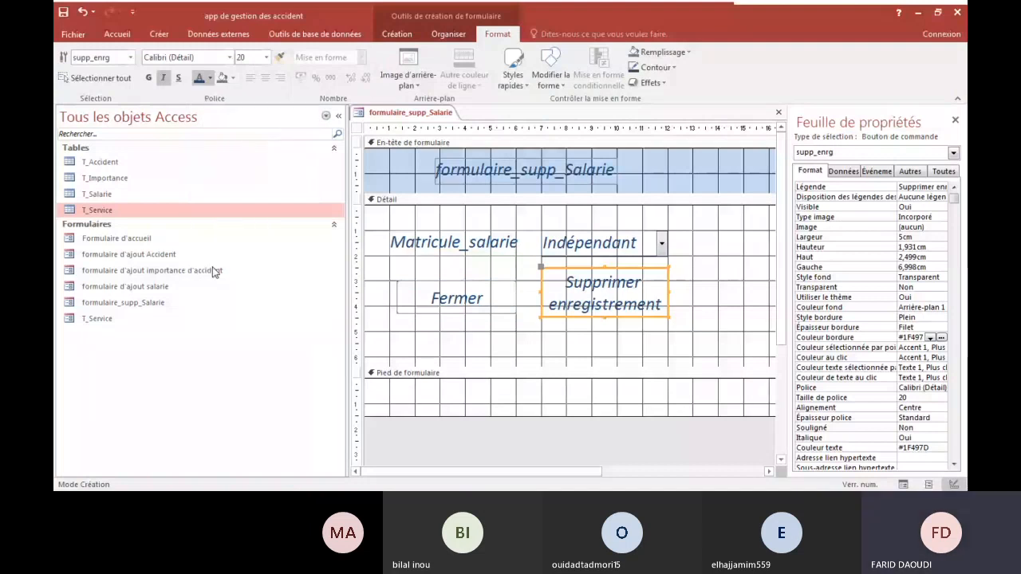
{"action": "left_click", "coordinate": [459, 307]}
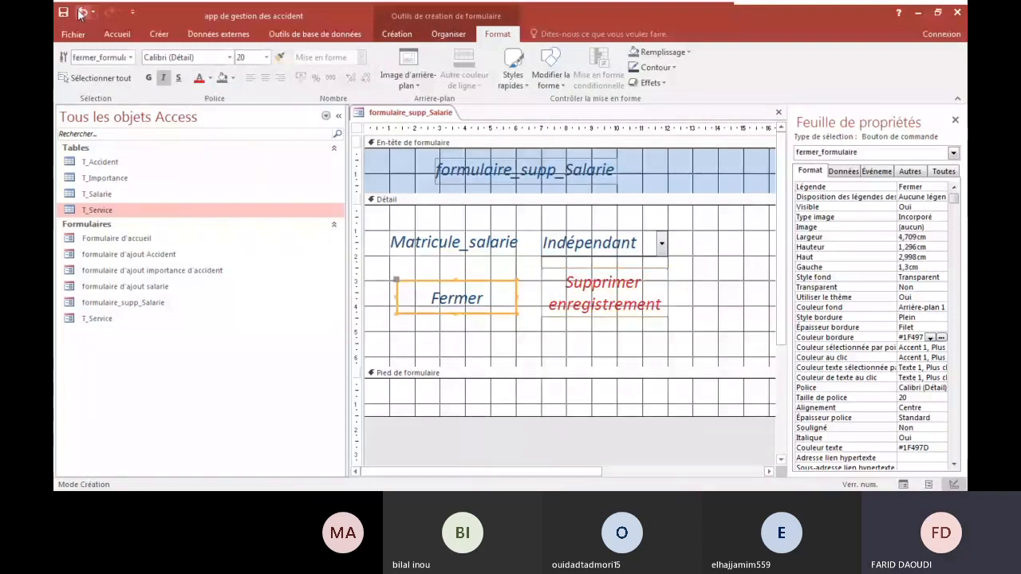
{"action": "left_click", "coordinate": [81, 13]}
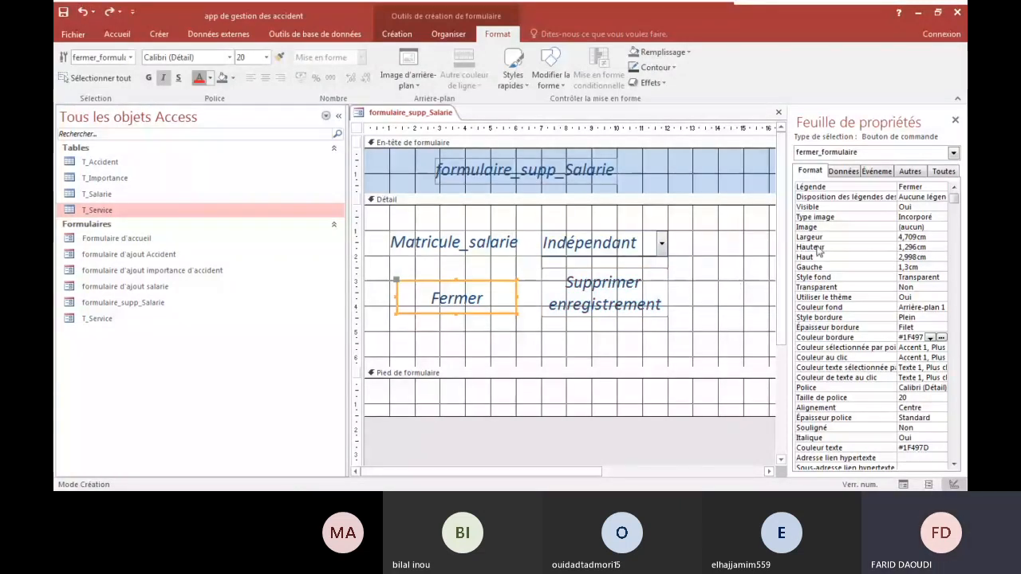
Step: Set the Fermer button's text and border colour to red #ED1C24, and show the form in Form view
{"action": "key", "text": "ctrl+y"}
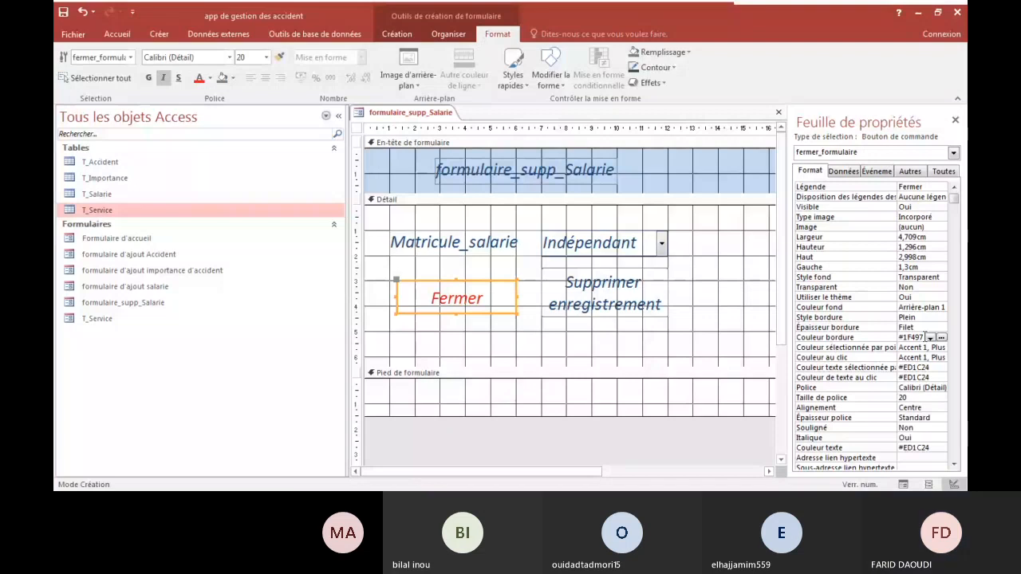
{"action": "left_click", "coordinate": [942, 337]}
{"action": "left_click", "coordinate": [854, 302]}
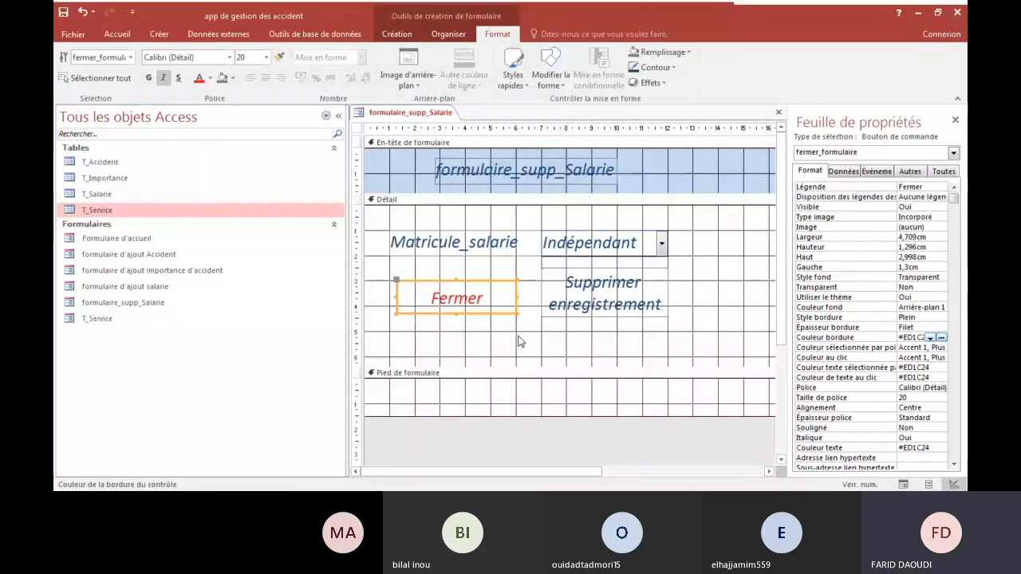
{"action": "left_click", "coordinate": [514, 341]}
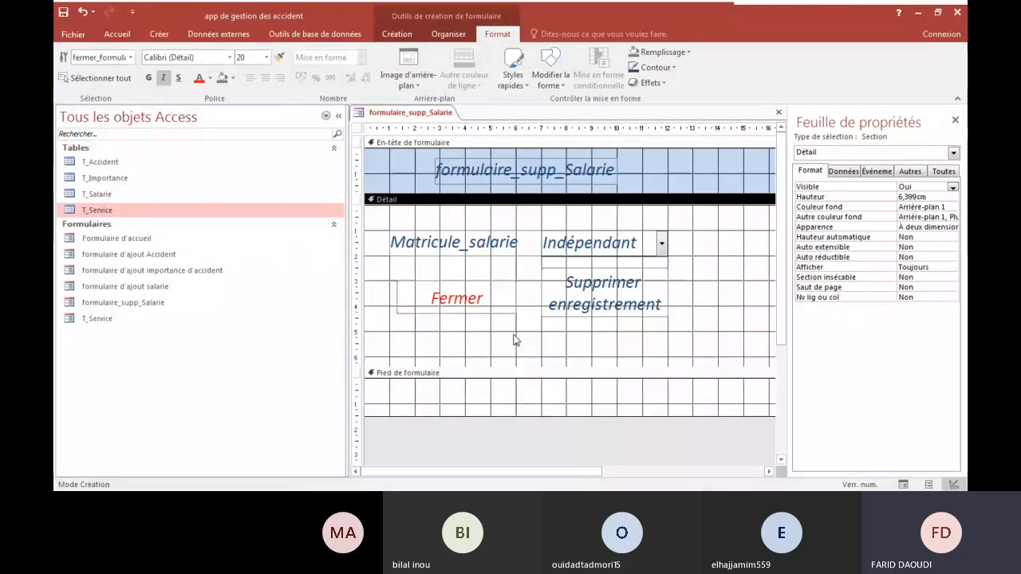
{"action": "left_click", "coordinate": [385, 36]}
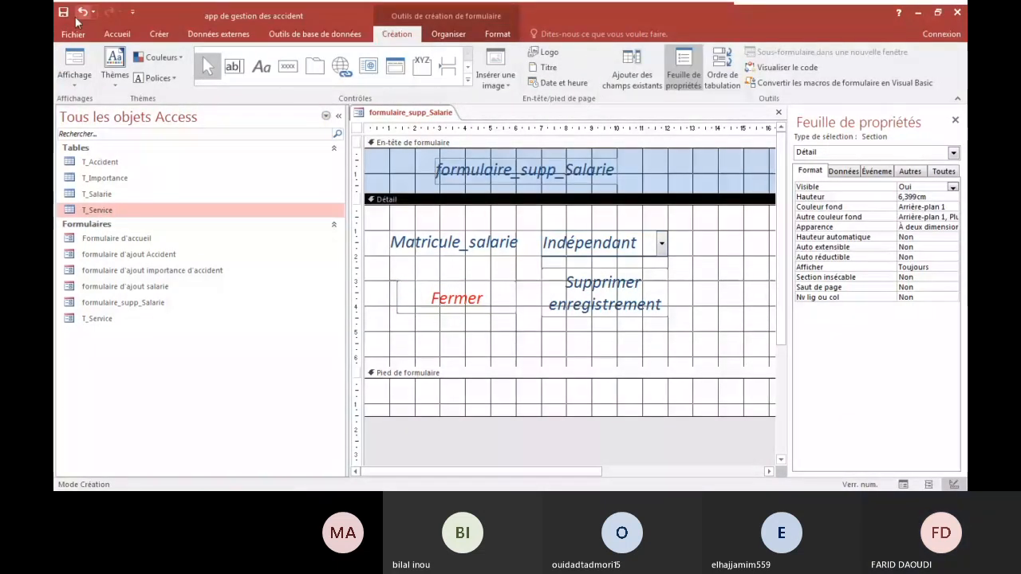
{"action": "left_click", "coordinate": [74, 63]}
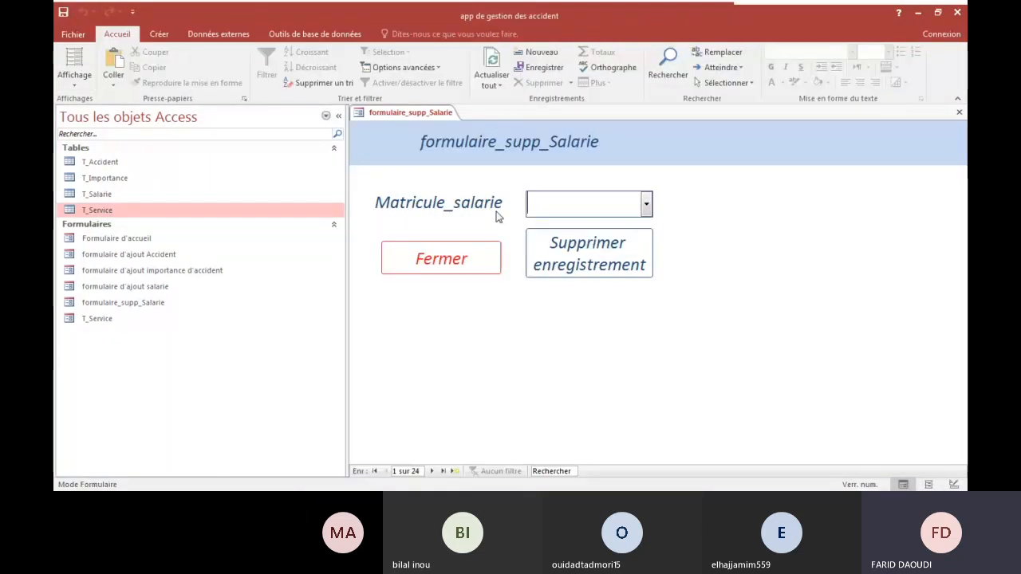
Step: Open the form formulaire d'ajout salarie and enter the new employee's matricule
{"action": "left_click", "coordinate": [120, 289]}
{"action": "double_click", "coordinate": [120, 289]}
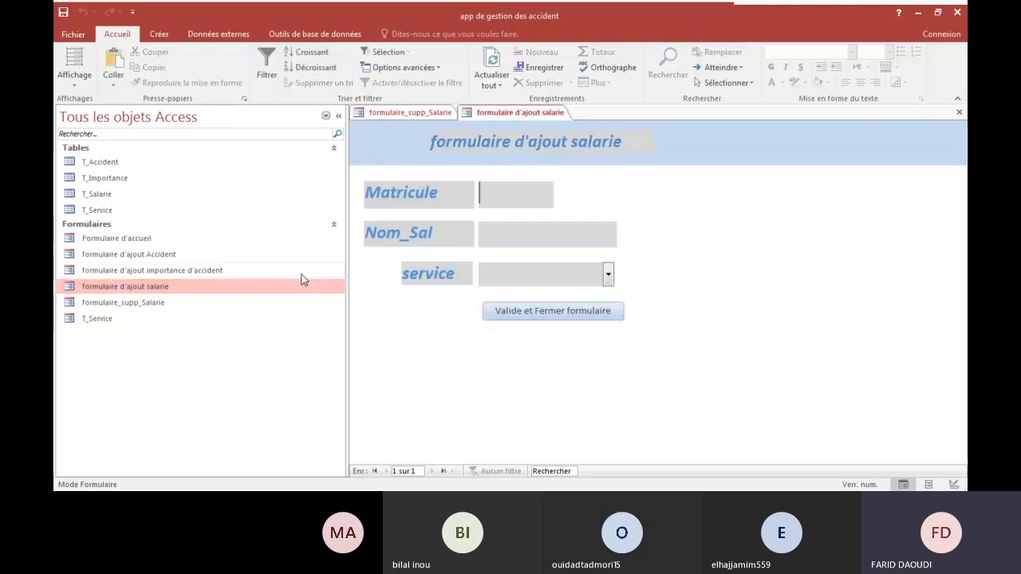
{"action": "left_click", "coordinate": [524, 192]}
{"action": "type", "text": "a30"}
{"action": "key", "text": "BackSpace"}
{"action": "key", "text": "BackSpace"}
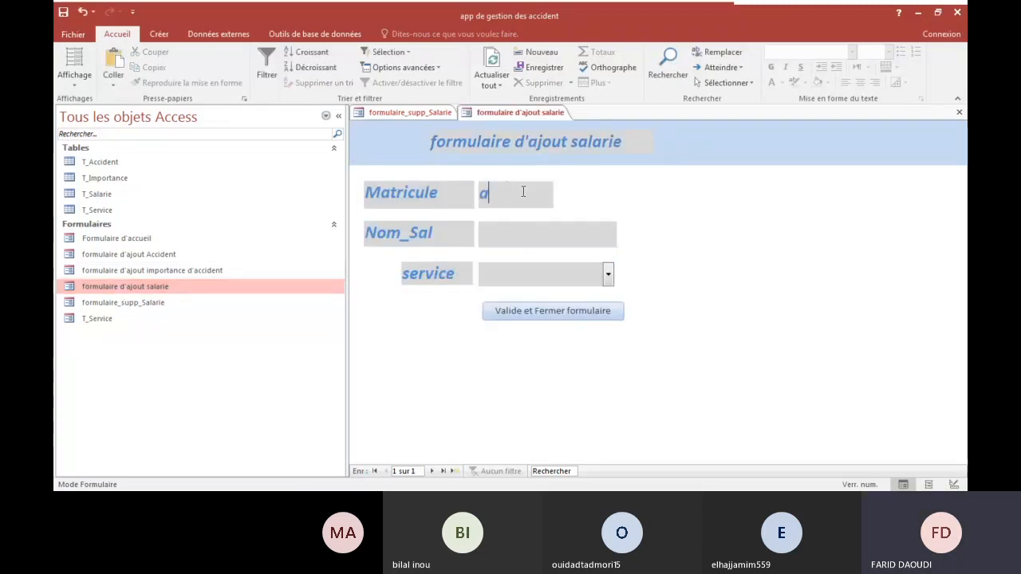
{"action": "key", "text": "BackSpace"}
{"action": "type", "text": "A30"}
Step: Enter the new employee's name, choose RH as the service, and validate and close the form
{"action": "key", "text": "Tab"}
{"action": "type", "text": "yous"}
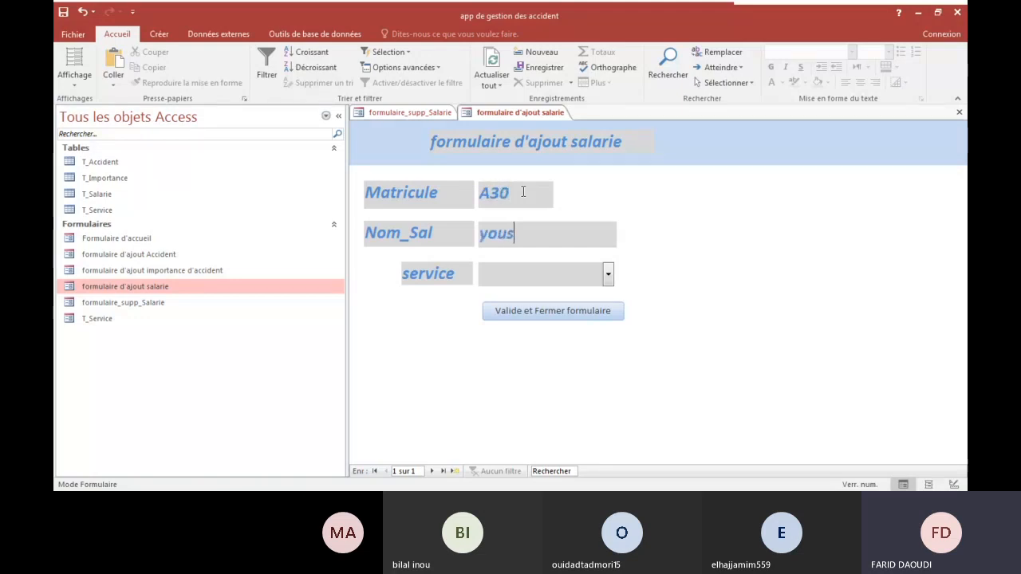
{"action": "type", "text": "ef"}
{"action": "left_click", "coordinate": [608, 273]}
{"action": "left_click", "coordinate": [543, 319]}
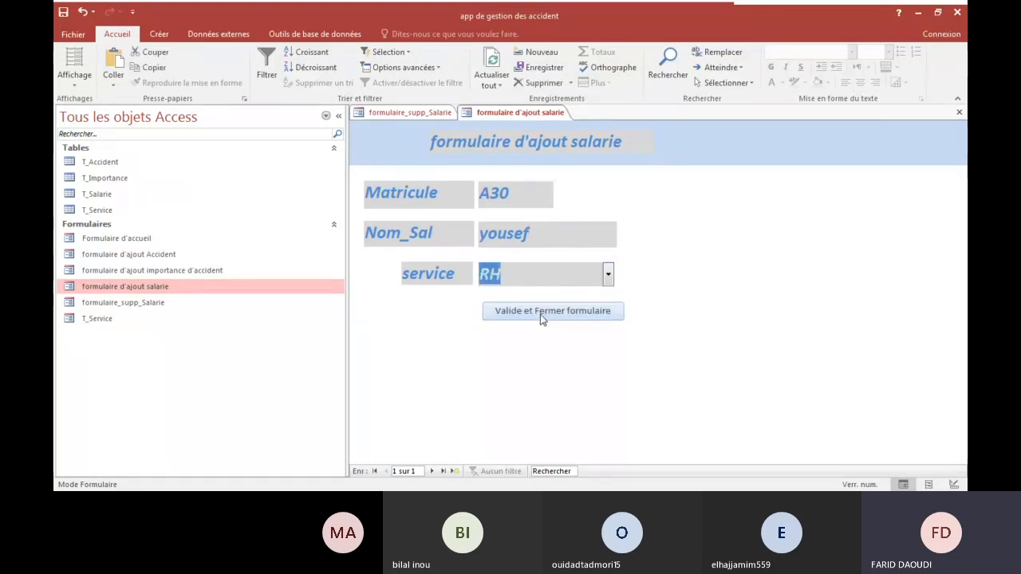
{"action": "left_click", "coordinate": [540, 313]}
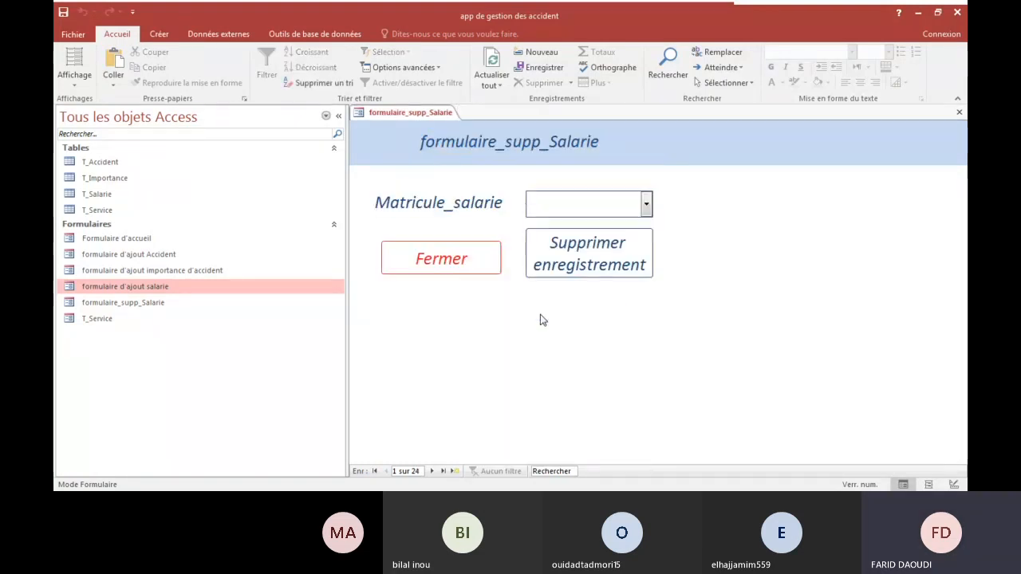
Step: Open the T_Salarie table to check for the newly added employee, and close the table
{"action": "left_click", "coordinate": [487, 75]}
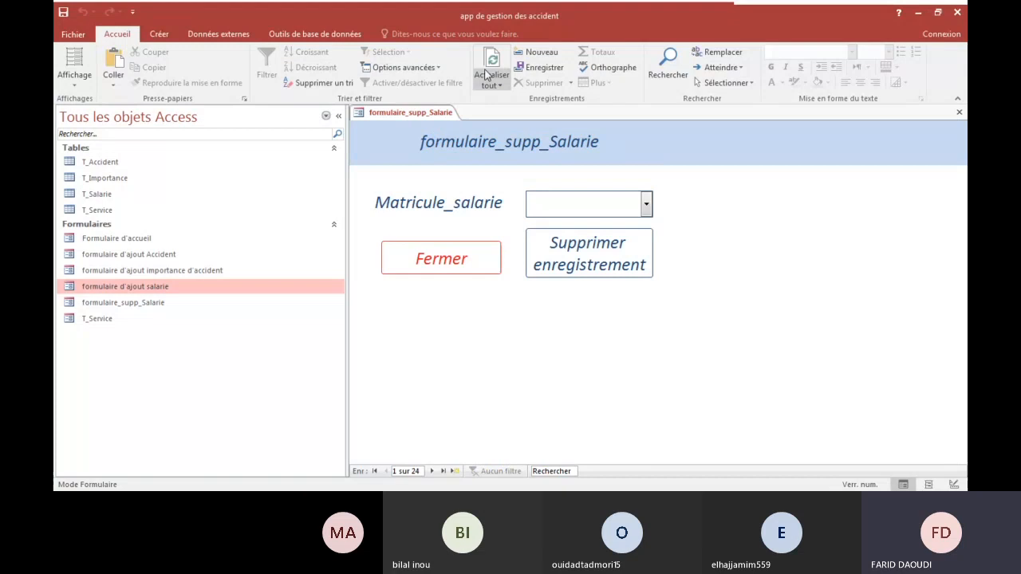
{"action": "double_click", "coordinate": [110, 195]}
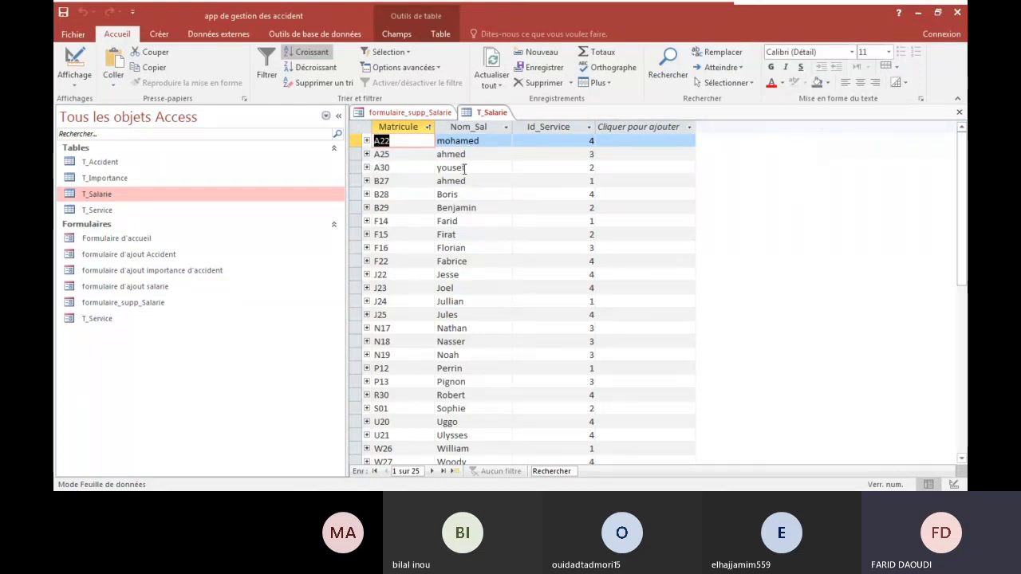
{"action": "right_click", "coordinate": [490, 119]}
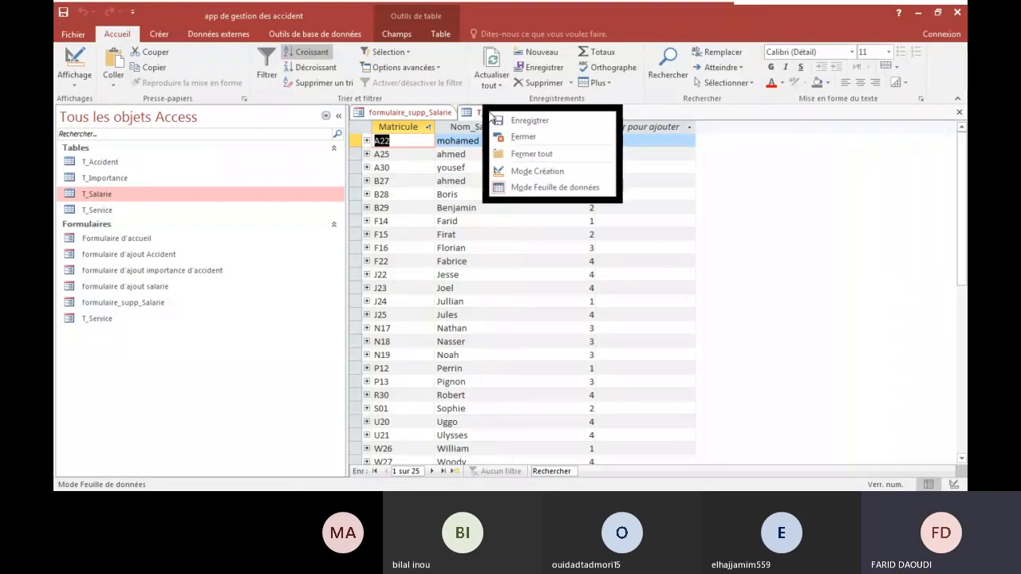
{"action": "left_click", "coordinate": [523, 137]}
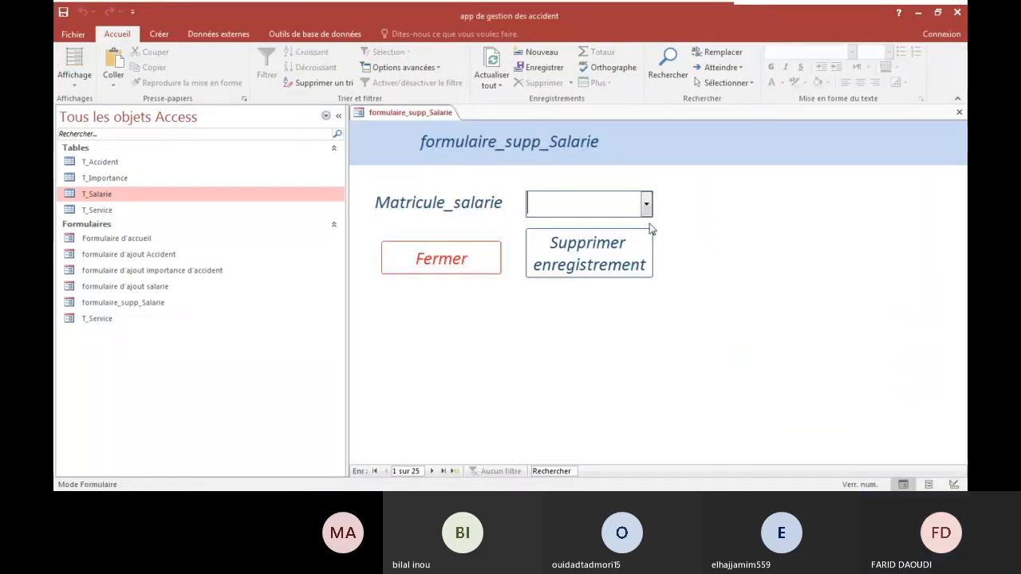
Step: Close and reopen the formulaire_supp_Salarie form to reload its matricule list
{"action": "right_click", "coordinate": [381, 112]}
{"action": "right_click", "coordinate": [410, 113]}
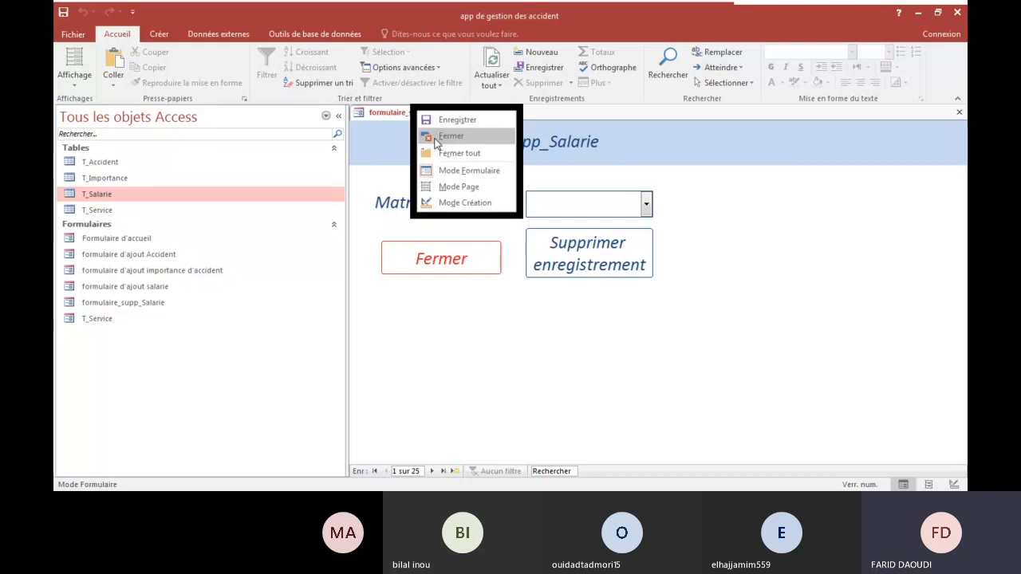
{"action": "left_click", "coordinate": [450, 137]}
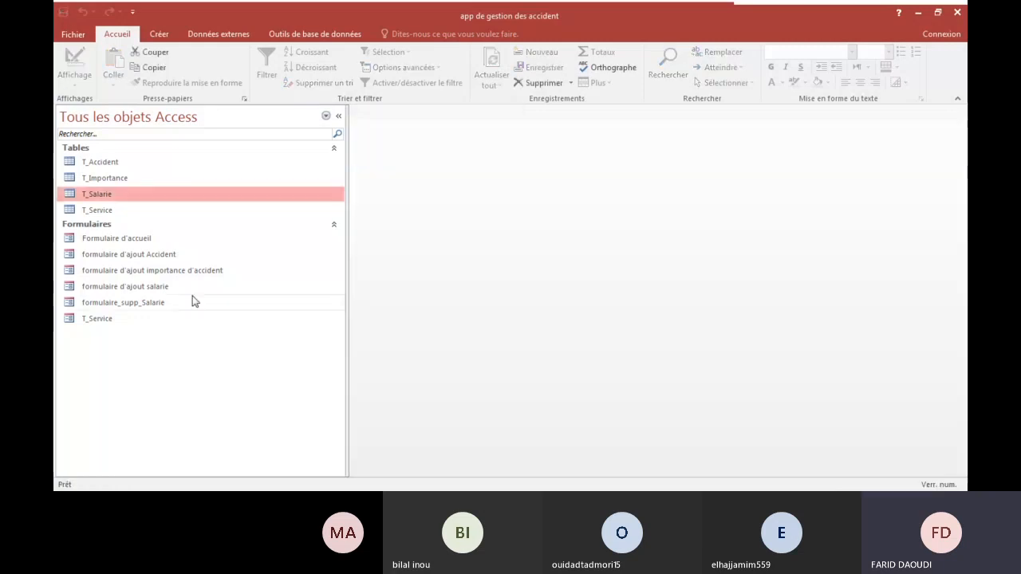
{"action": "left_click", "coordinate": [124, 303]}
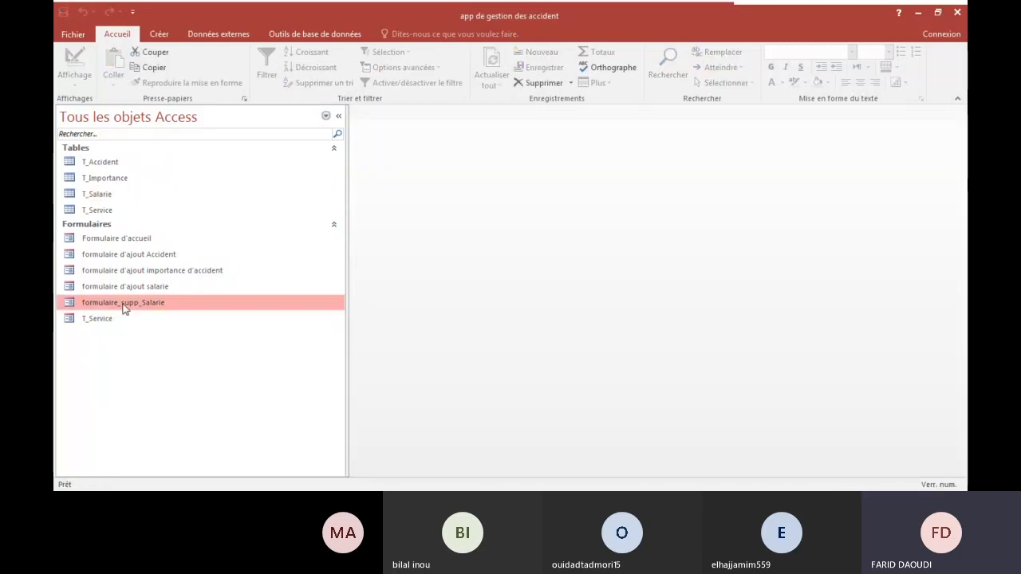
{"action": "double_click", "coordinate": [124, 308]}
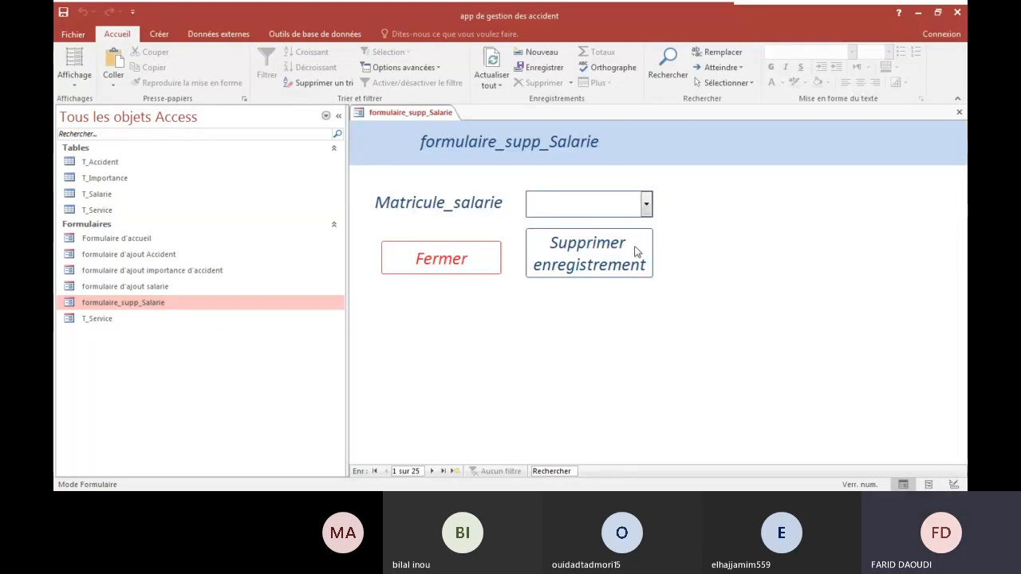
Step: Select the newly added employee's matricule, delete that record permanently, and close the form
{"action": "left_click", "coordinate": [646, 204]}
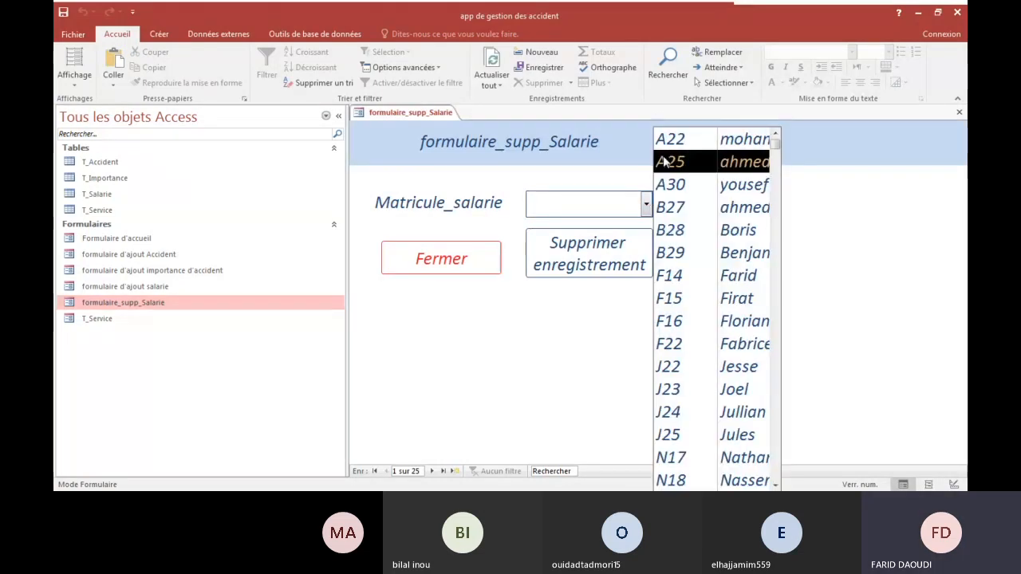
{"action": "left_click", "coordinate": [705, 190]}
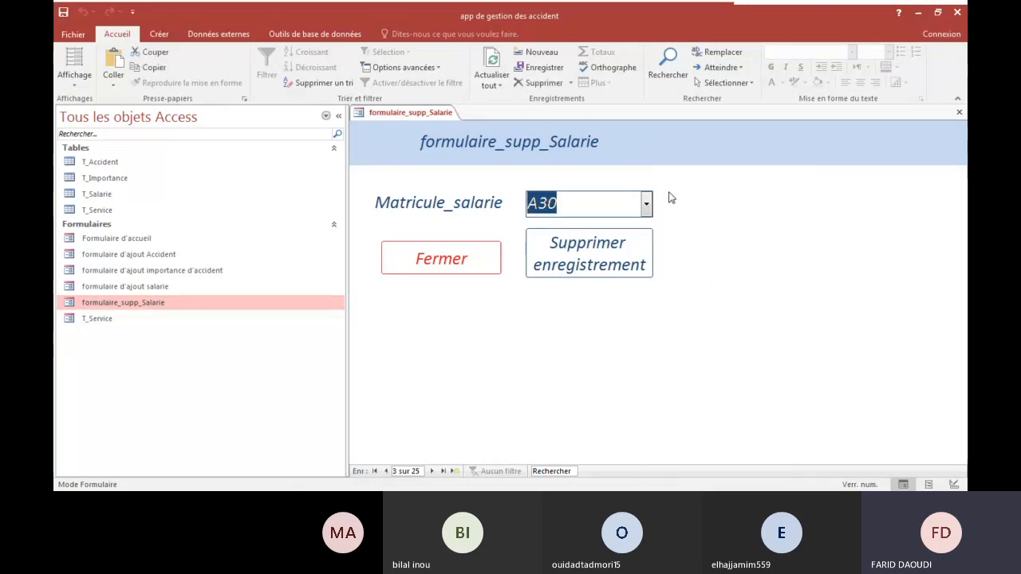
{"action": "left_click", "coordinate": [587, 260]}
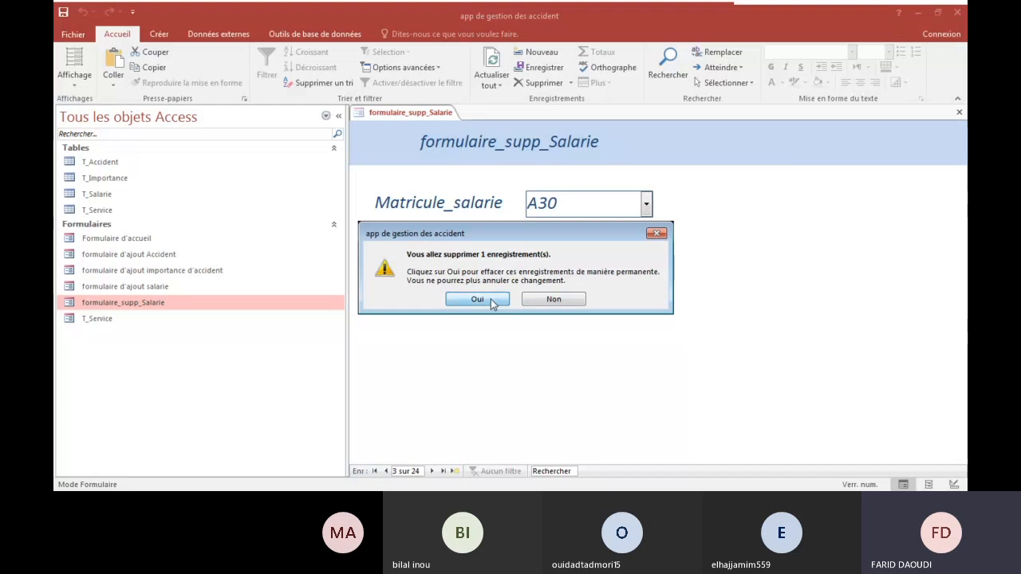
{"action": "left_click", "coordinate": [477, 300]}
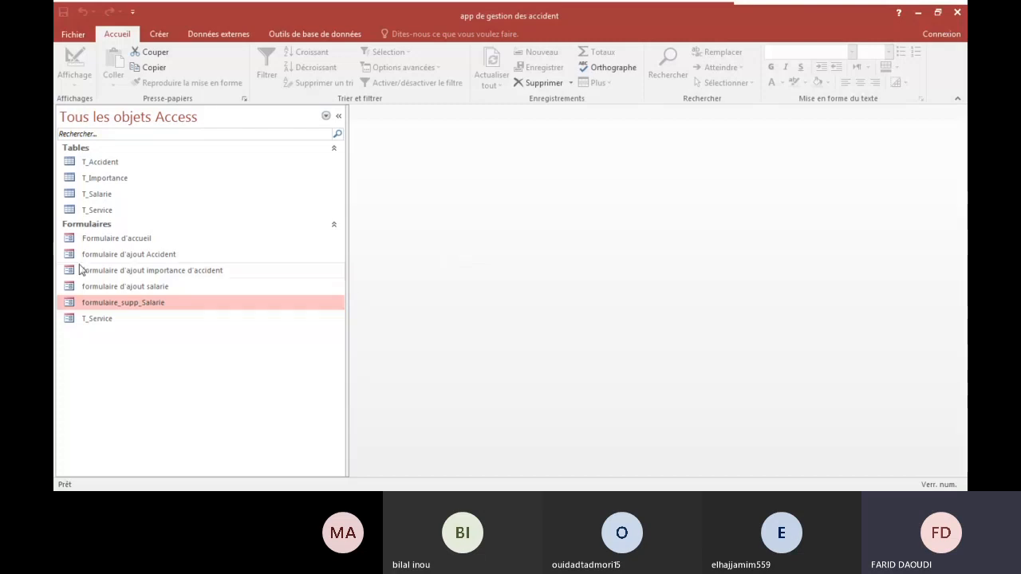
Step: Start saving the database as a new Access database and browse to the tp folder on the desktop
{"action": "left_click", "coordinate": [79, 36]}
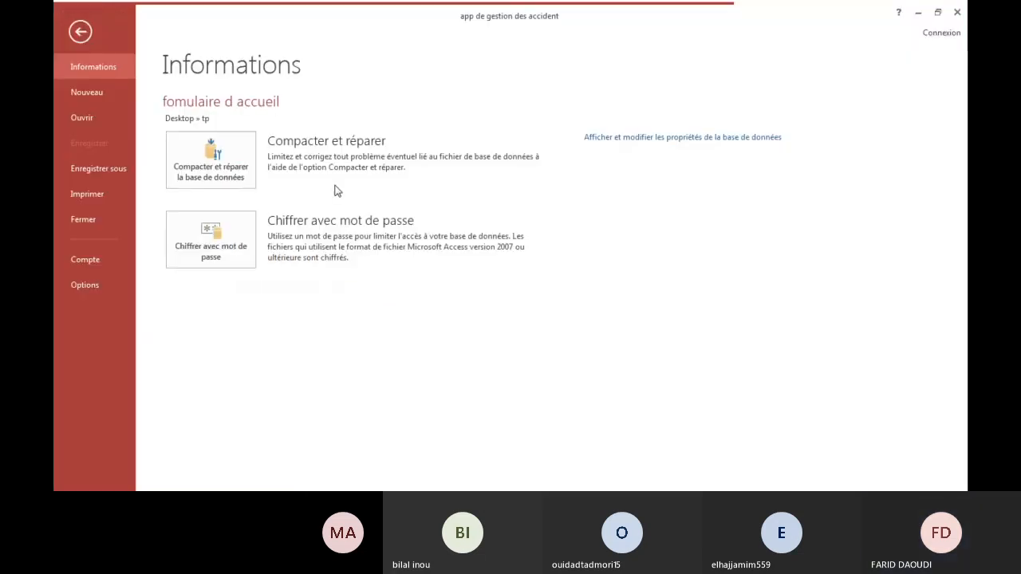
{"action": "left_click", "coordinate": [108, 164]}
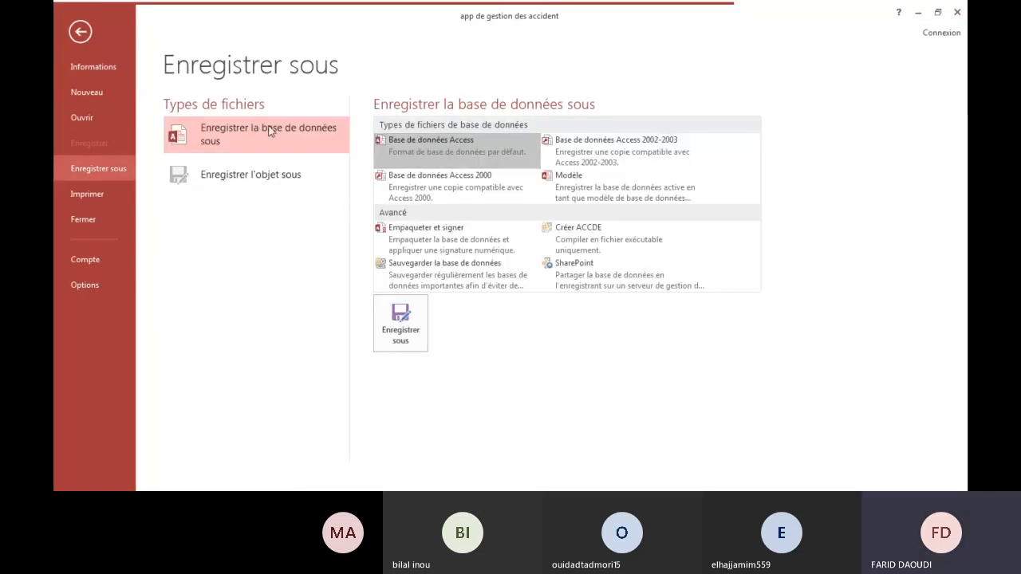
{"action": "double_click", "coordinate": [445, 146]}
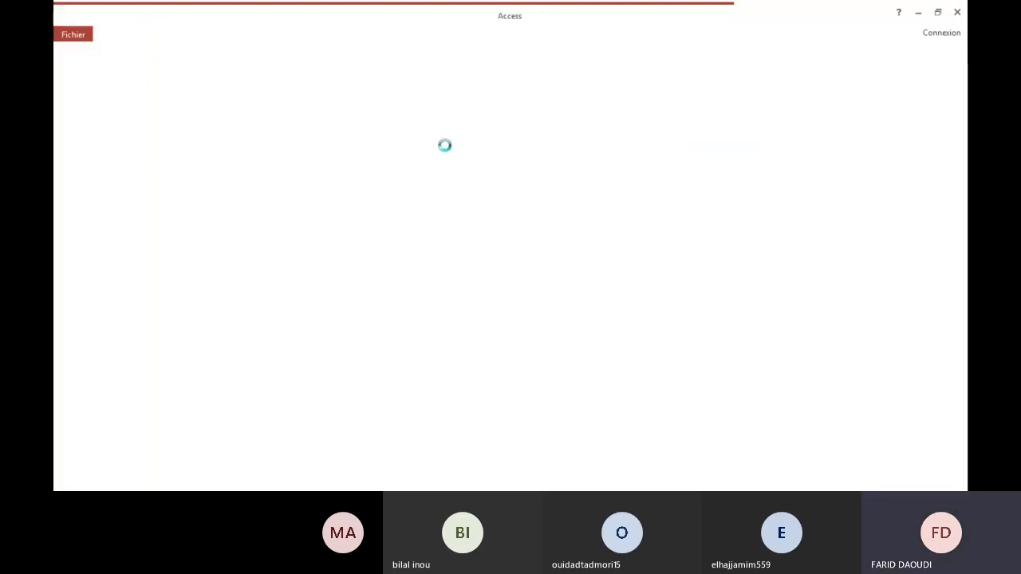
{"action": "left_click", "coordinate": [104, 125]}
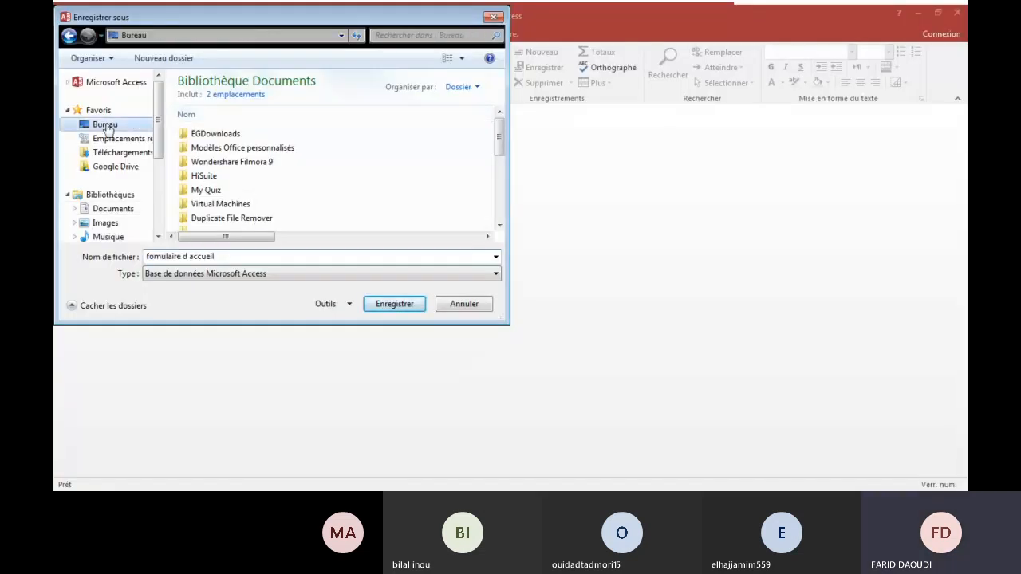
{"action": "scroll", "coordinate": [159, 183], "scroll_direction": "down", "scroll_amount": 3}
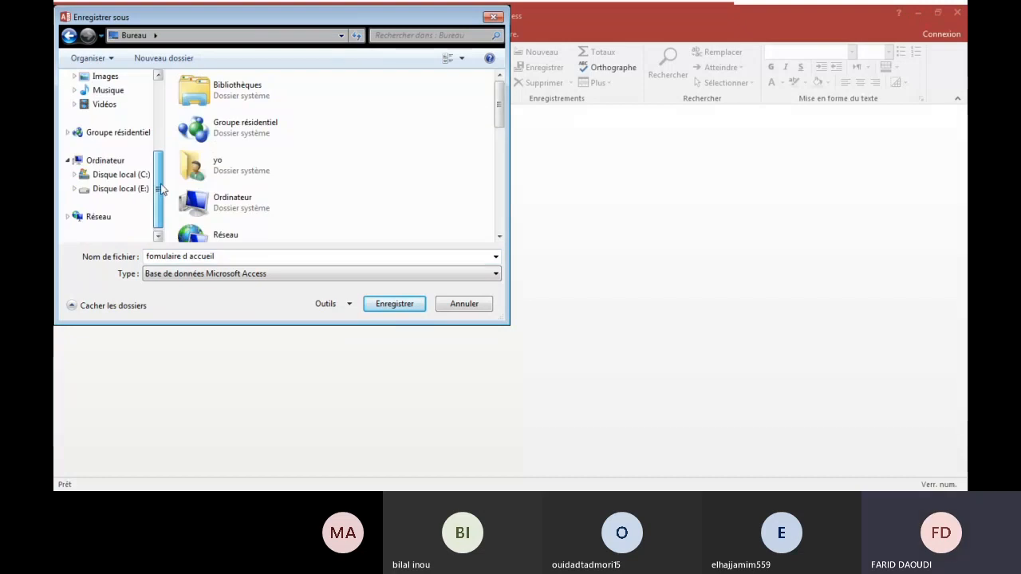
{"action": "scroll", "coordinate": [162, 188], "scroll_direction": "up", "scroll_amount": 3}
{"action": "scroll", "coordinate": [311, 151], "scroll_direction": "down", "scroll_amount": 10}
{"action": "left_click", "coordinate": [311, 151]}
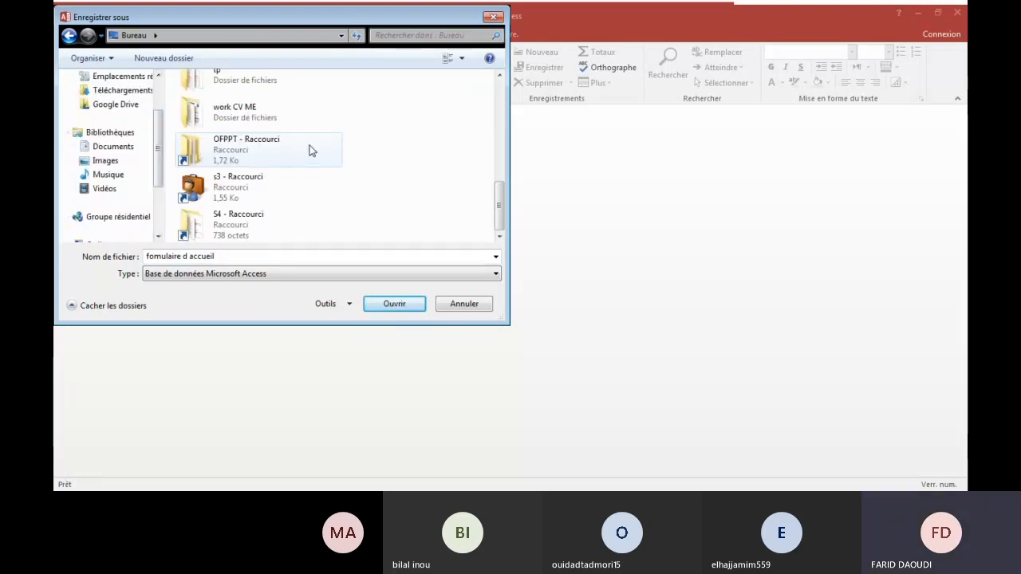
{"action": "double_click", "coordinate": [311, 151]}
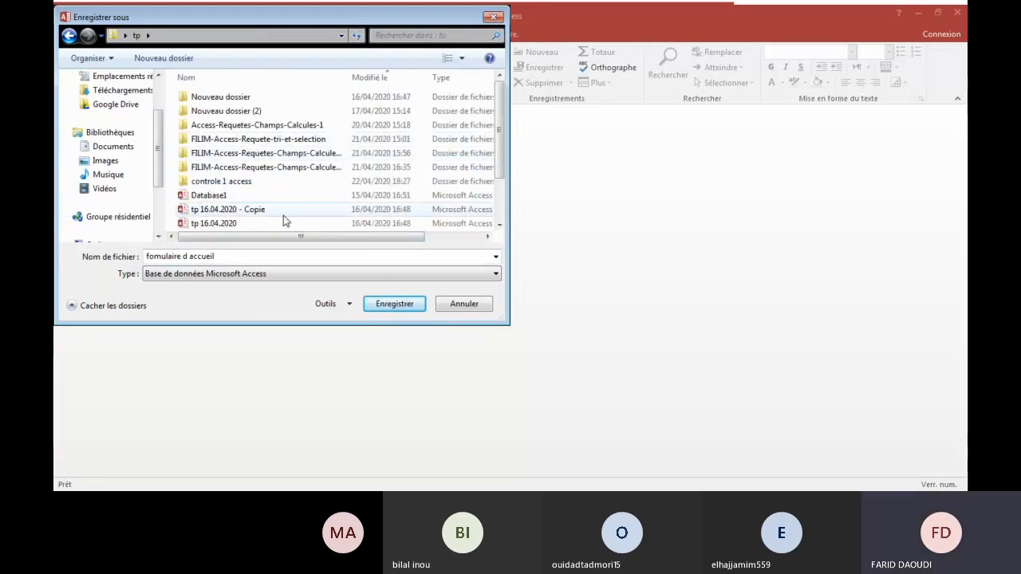
Step: Name the database copy "fomulaire de supprission facile" and save it
{"action": "left_click", "coordinate": [227, 256]}
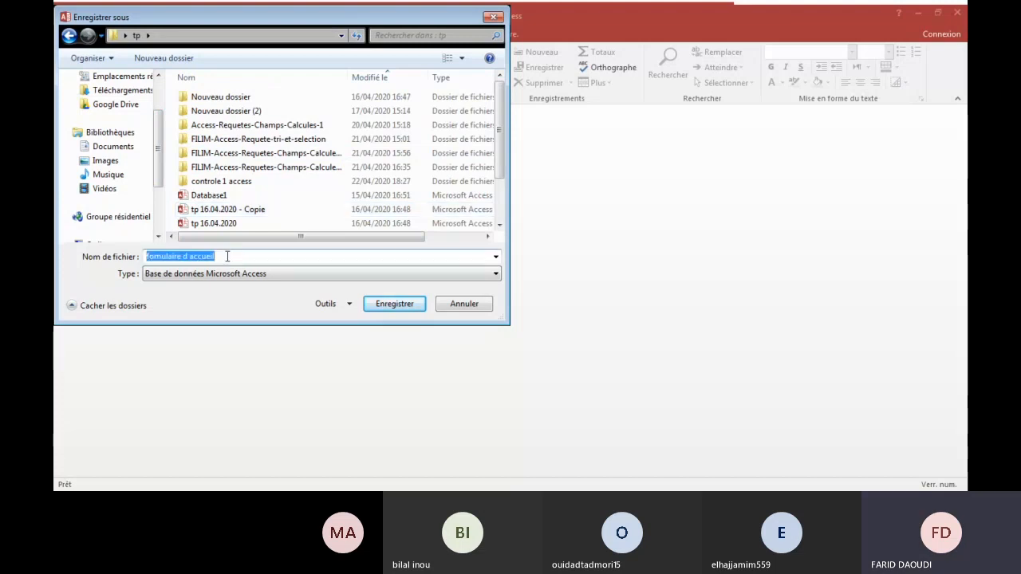
{"action": "left_click", "coordinate": [226, 256]}
{"action": "key", "text": "BackSpace"}
{"action": "key", "text": "BackSpace"}
{"action": "key", "text": "BackSpace"}
{"action": "key", "text": "BackSpace"}
{"action": "key", "text": "BackSpace"}
{"action": "key", "text": "BackSpace"}
{"action": "key", "text": "BackSpace"}
{"action": "key", "text": "BackSpace"}
{"action": "type", "text": "e suppr"}
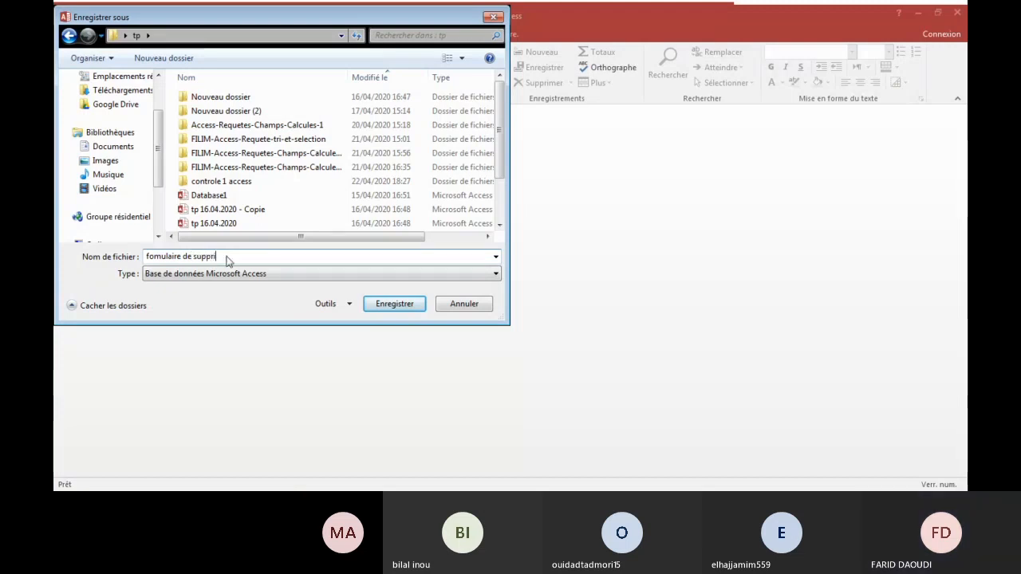
{"action": "type", "text": "i"}
{"action": "type", "text": "ssi"}
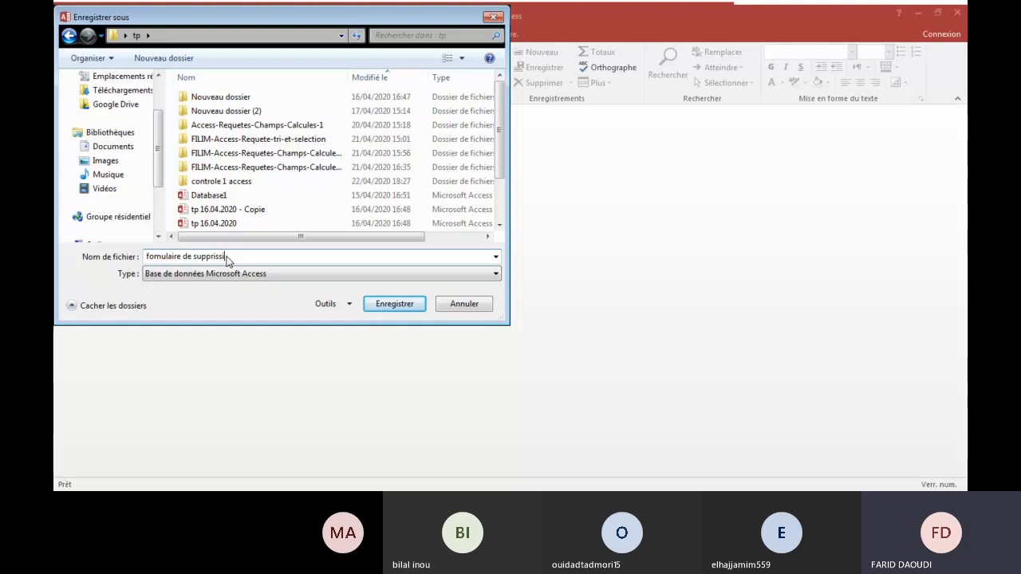
{"action": "type", "text": "on facile"}
{"action": "left_click", "coordinate": [395, 304]}
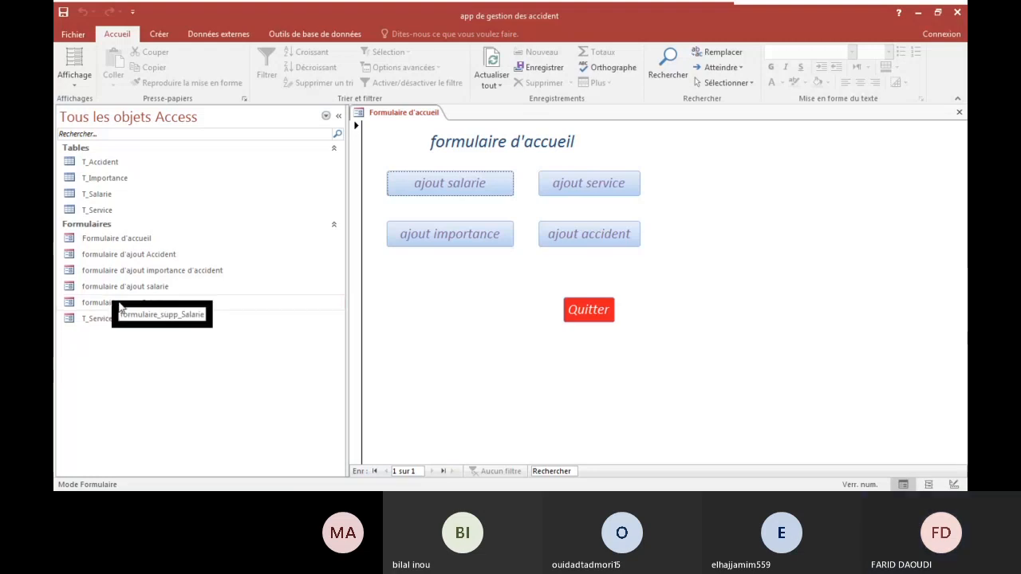
Step: Open formulaire_supp_Salarie and close it with its Fermer button, then close Formulaire d'accueil
{"action": "double_click", "coordinate": [90, 303]}
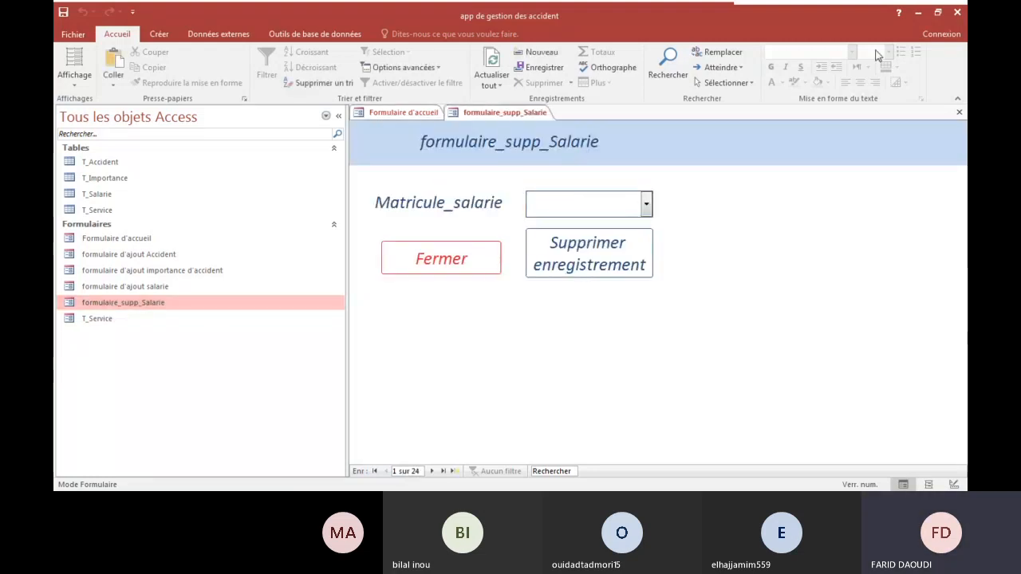
{"action": "left_click", "coordinate": [449, 270]}
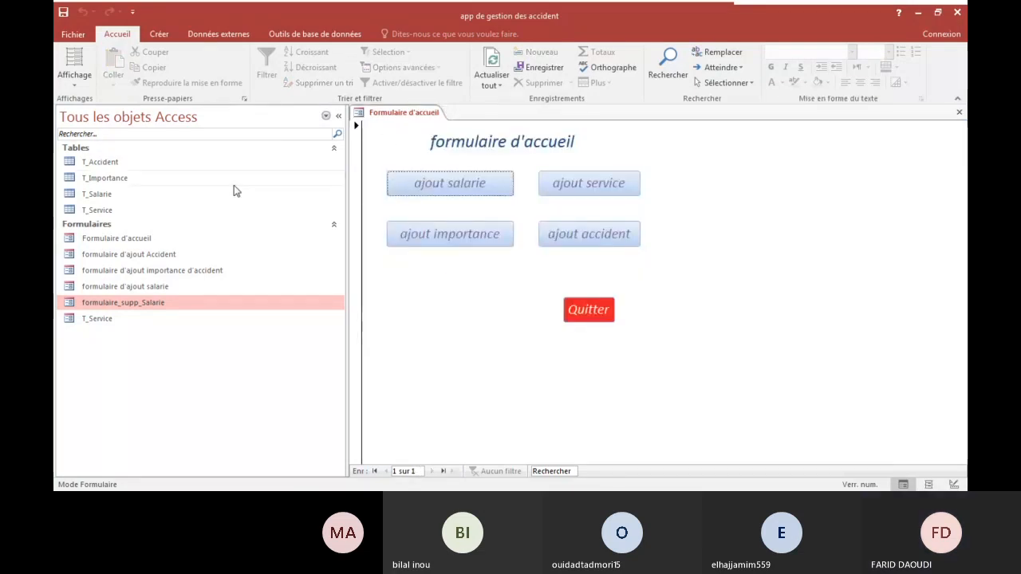
{"action": "right_click", "coordinate": [386, 114]}
{"action": "left_click", "coordinate": [417, 137]}
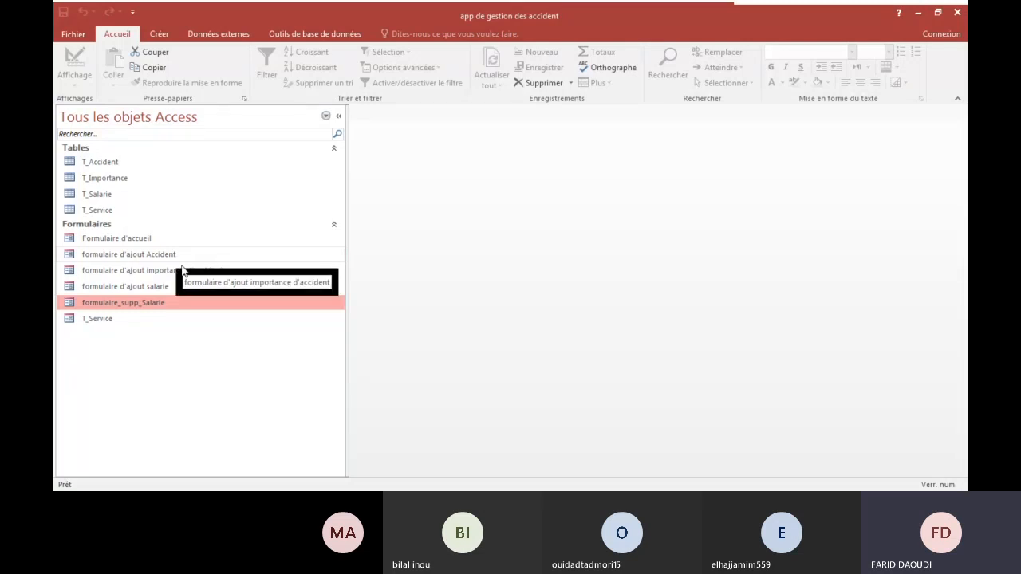
Step: Open formulaire_supp_Salarie in design view and delete its Fermer button
{"action": "double_click", "coordinate": [127, 304]}
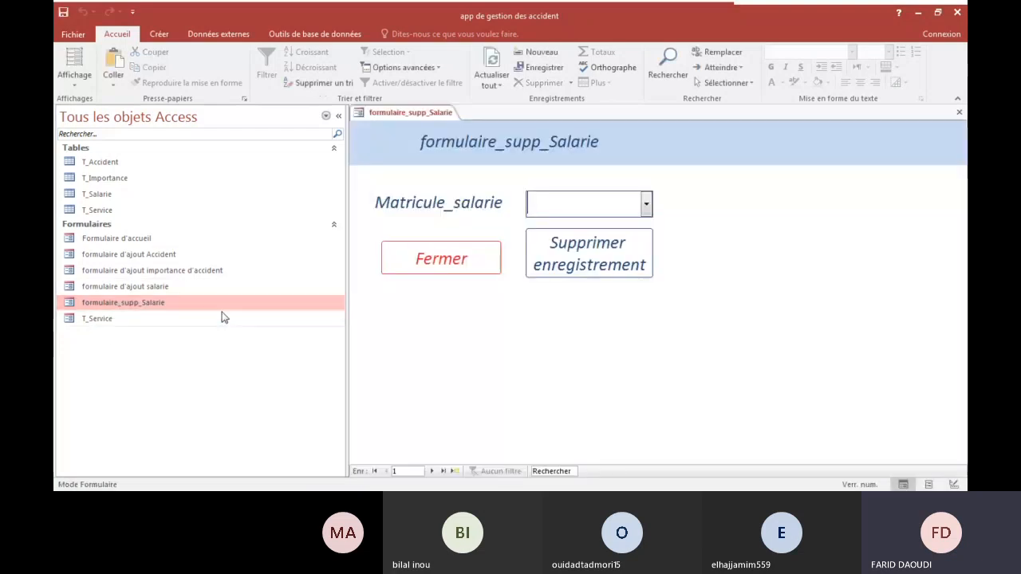
{"action": "left_click", "coordinate": [75, 81]}
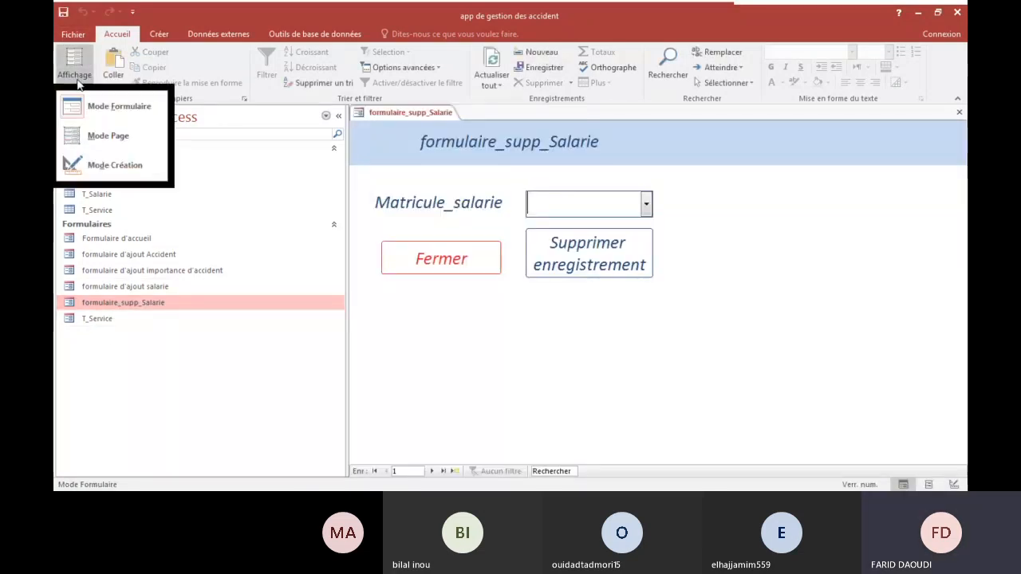
{"action": "left_click", "coordinate": [107, 165]}
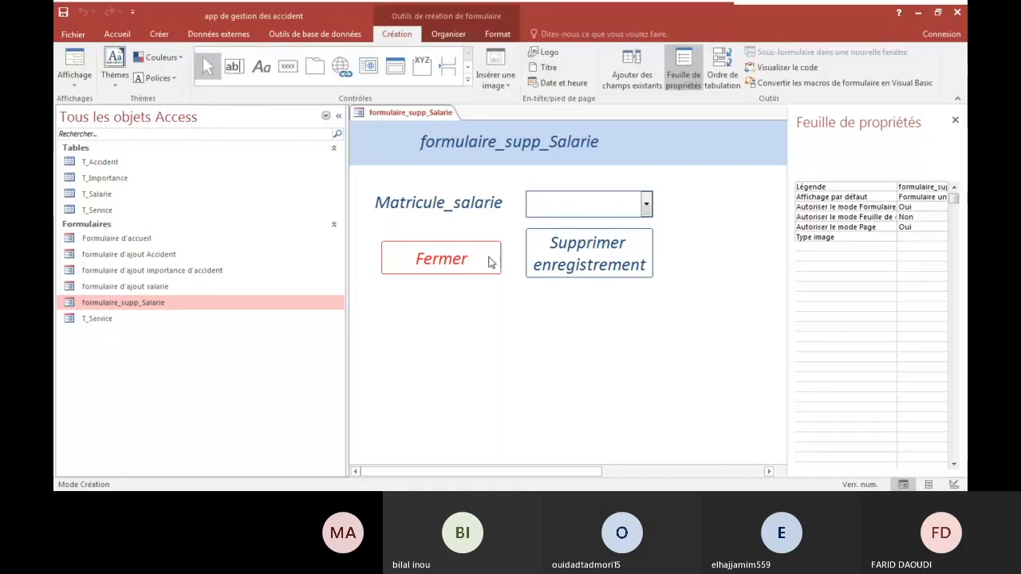
{"action": "left_click", "coordinate": [493, 282]}
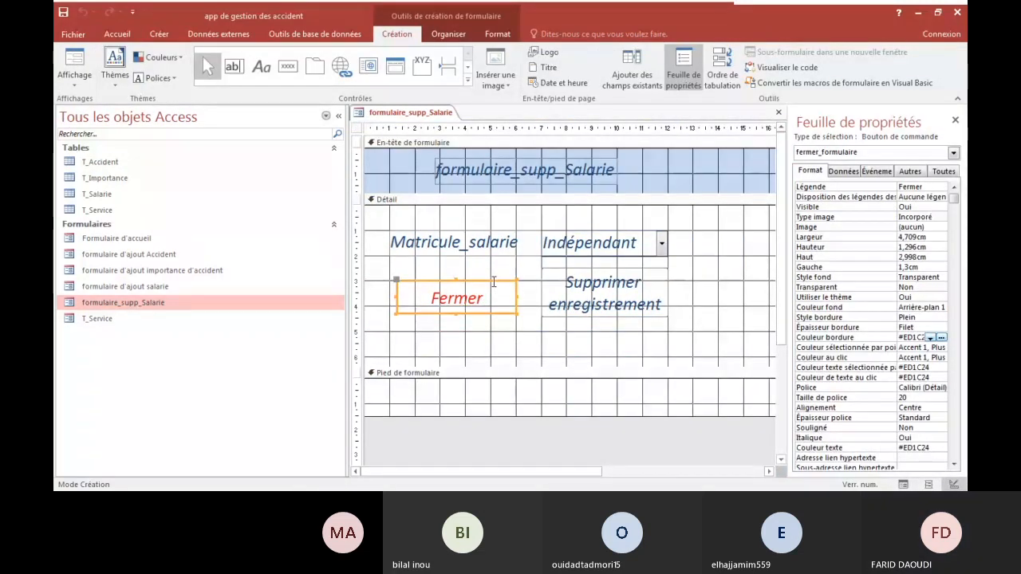
{"action": "key", "text": "Delete"}
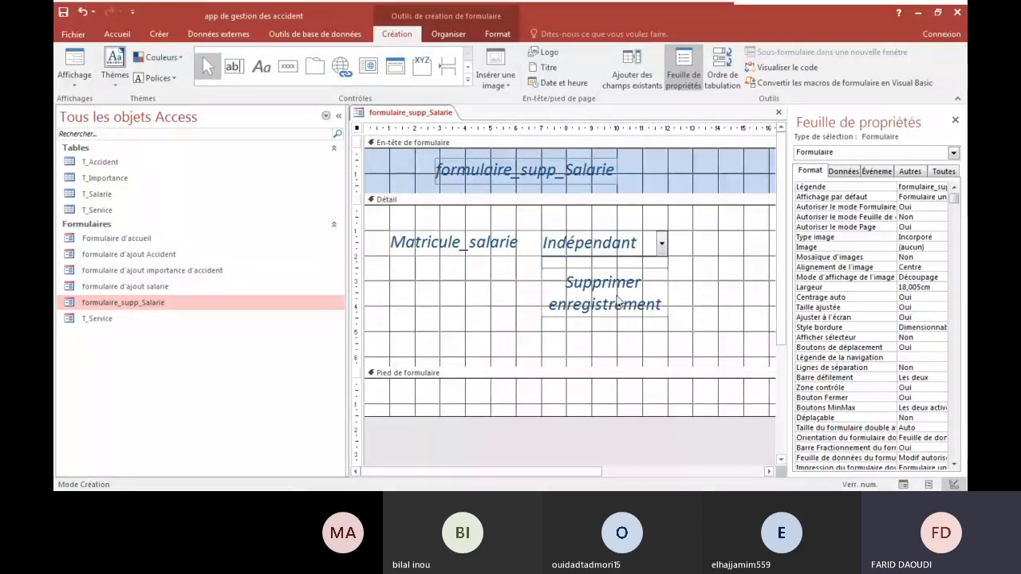
Step: Open the Sur clic event macro of the Supprimer enregistrement button for editing
{"action": "left_click", "coordinate": [604, 275]}
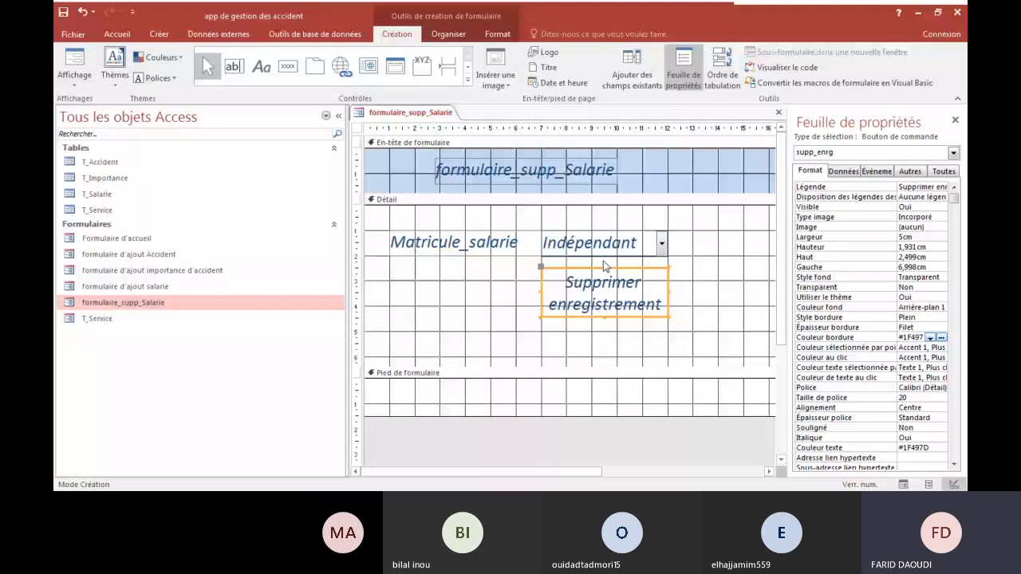
{"action": "left_click", "coordinate": [884, 172]}
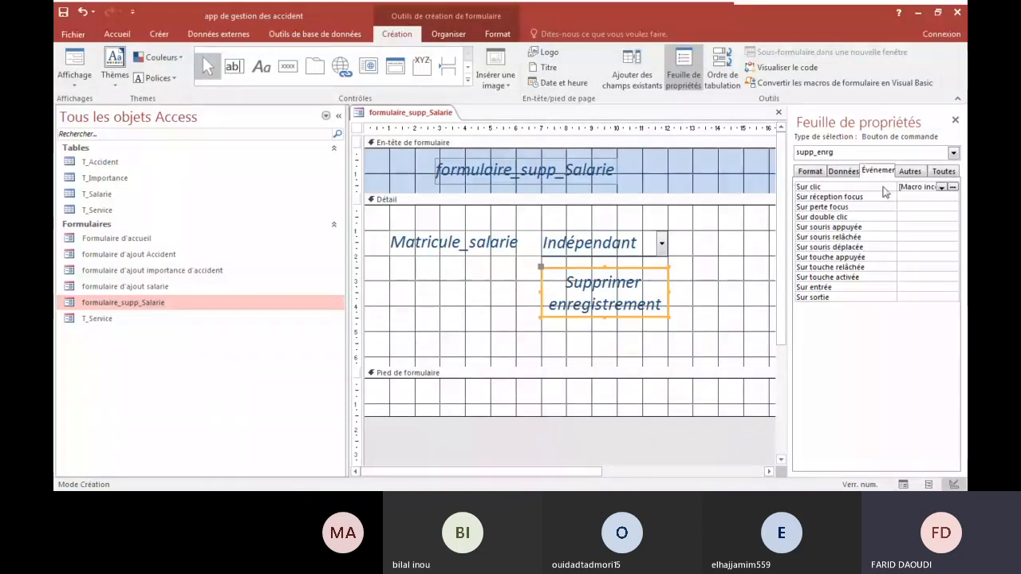
{"action": "left_click", "coordinate": [952, 187]}
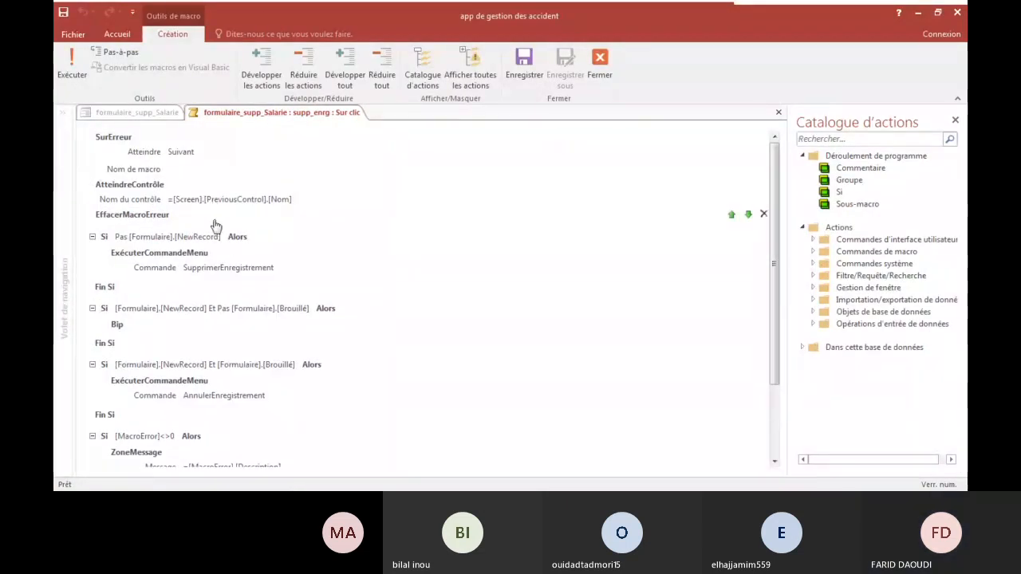
Step: Add a FermerFenêtre action at the end of the macro, after the last Si block
{"action": "left_click", "coordinate": [507, 255]}
{"action": "left_click_drag", "start_coordinate": [778, 225], "coordinate": [778, 289]}
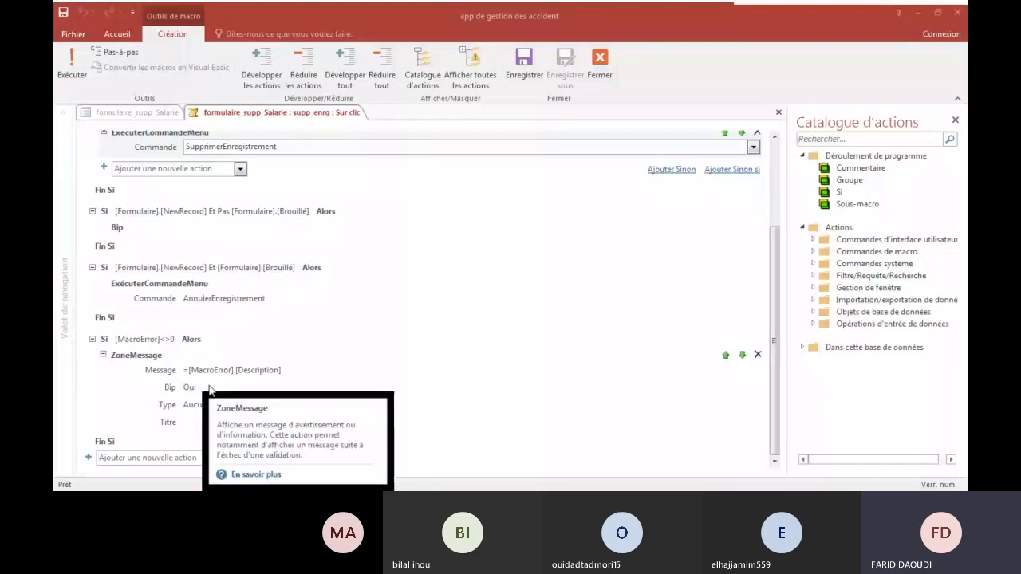
{"action": "left_click", "coordinate": [226, 458]}
{"action": "left_click", "coordinate": [227, 459]}
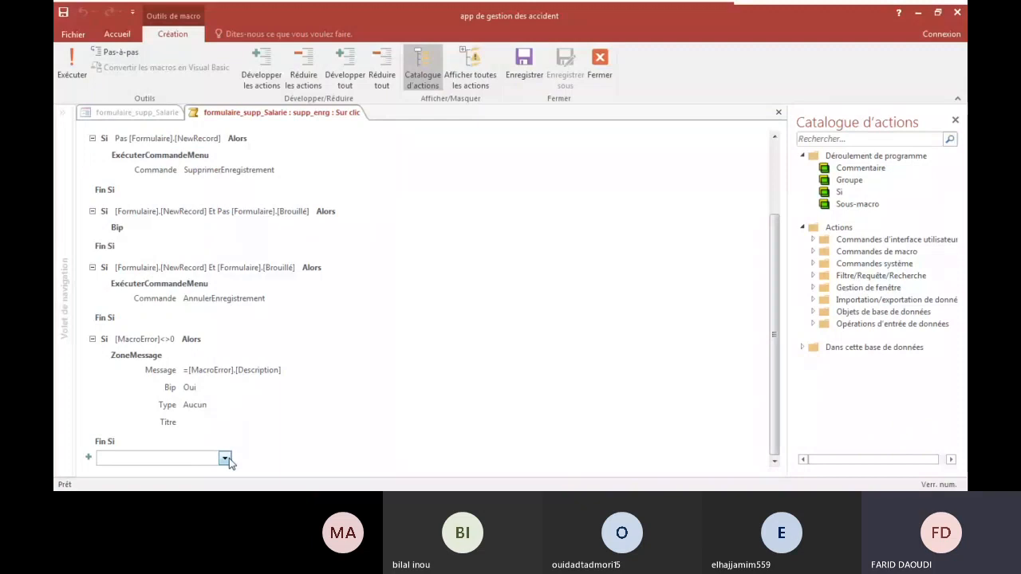
{"action": "left_click", "coordinate": [226, 459]}
{"action": "scroll", "coordinate": [201, 360], "scroll_direction": "down", "scroll_amount": 7}
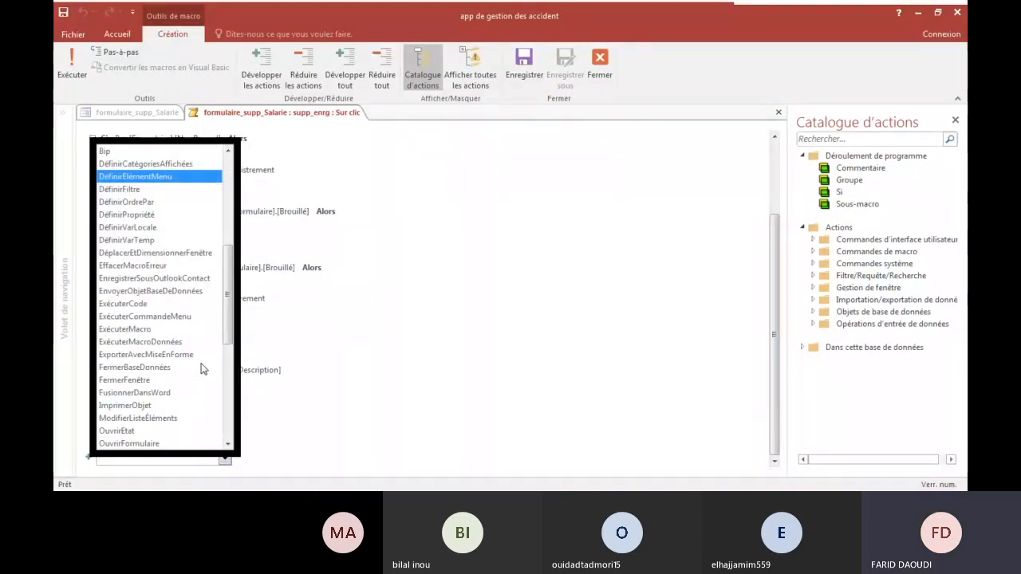
{"action": "left_click", "coordinate": [130, 382]}
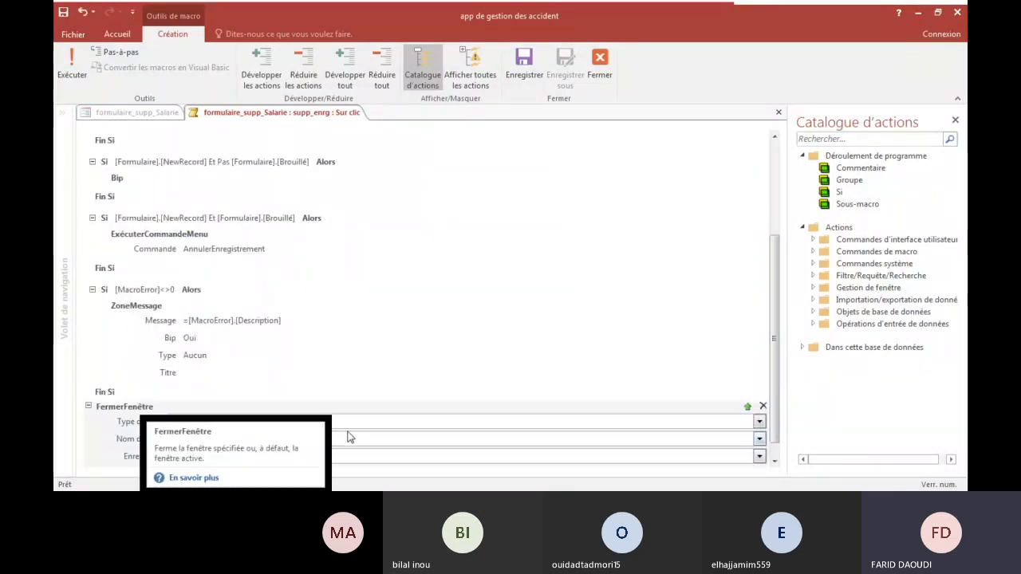
Step: Set the FermerFenêtre action to object type Formulaire, object name formulaire_supp_Salarie and saving Avec confirmation
{"action": "left_click", "coordinate": [757, 422]}
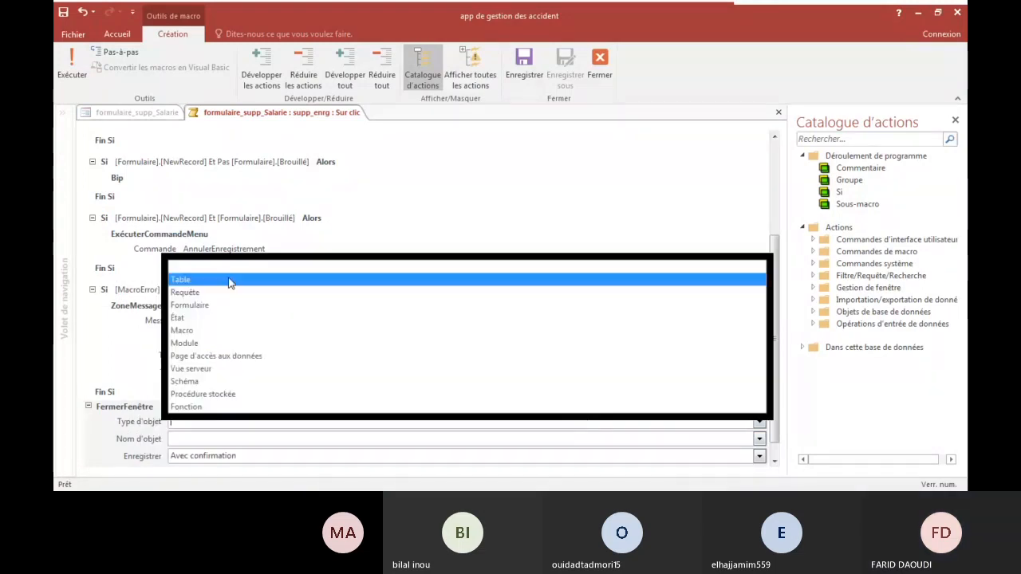
{"action": "left_click", "coordinate": [200, 305]}
{"action": "left_click", "coordinate": [222, 439]}
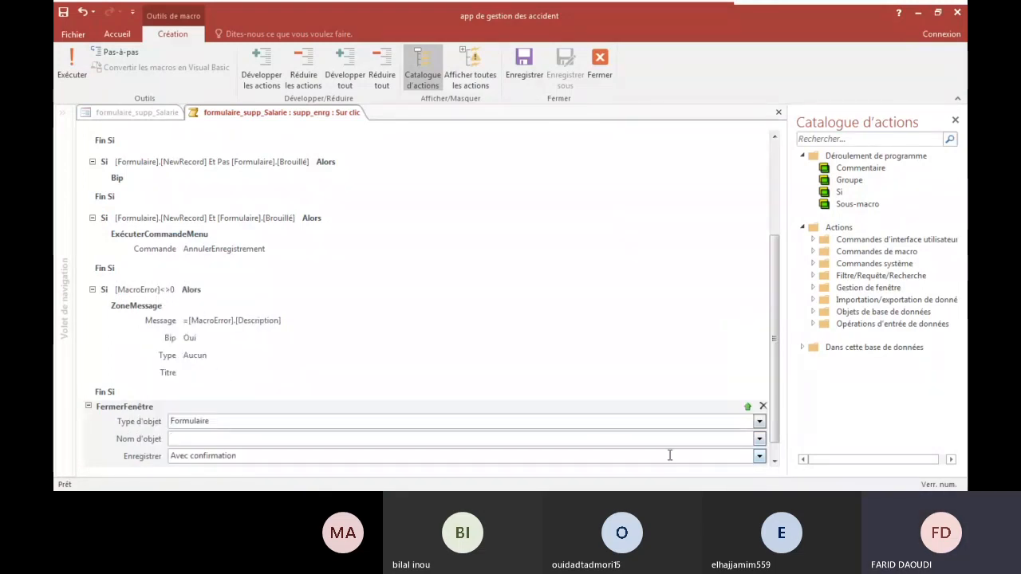
{"action": "left_click", "coordinate": [759, 439]}
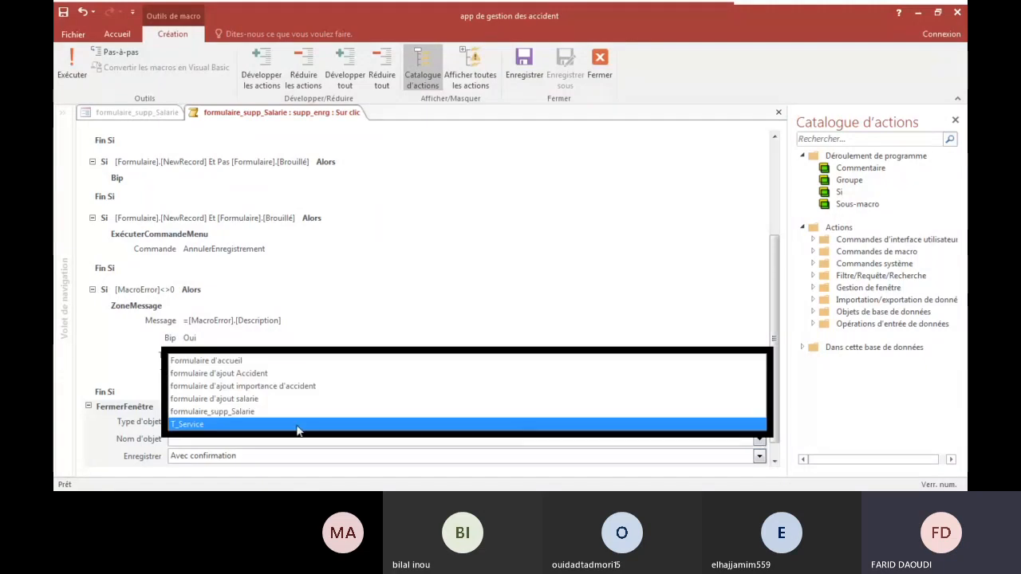
{"action": "left_click", "coordinate": [240, 415]}
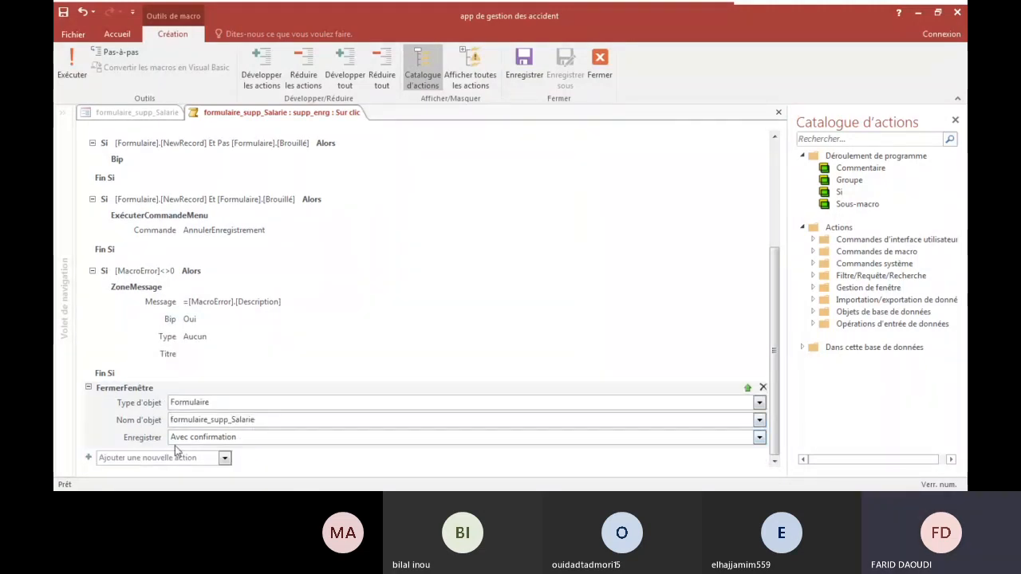
{"action": "left_click", "coordinate": [758, 437]}
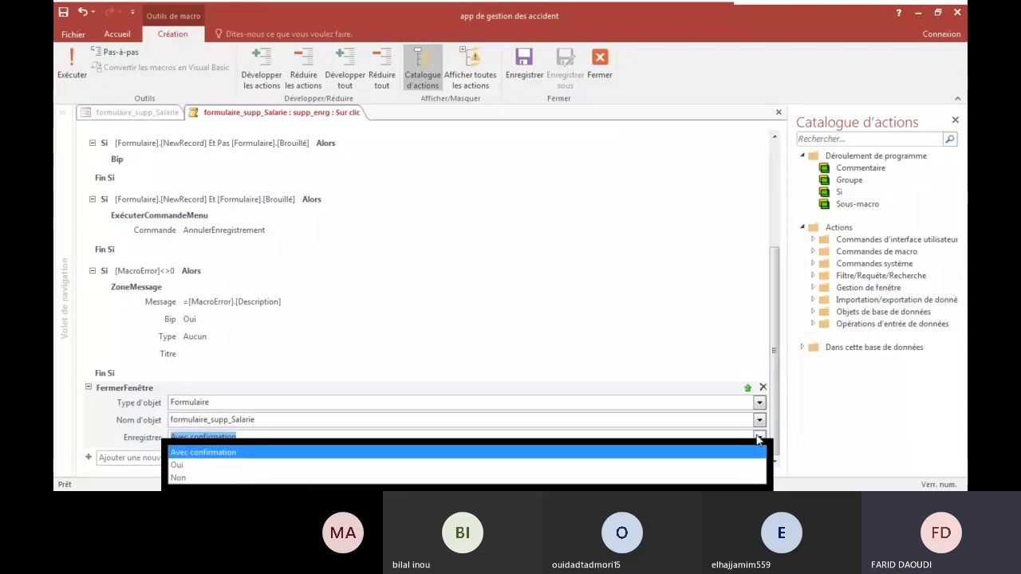
{"action": "left_click", "coordinate": [553, 452]}
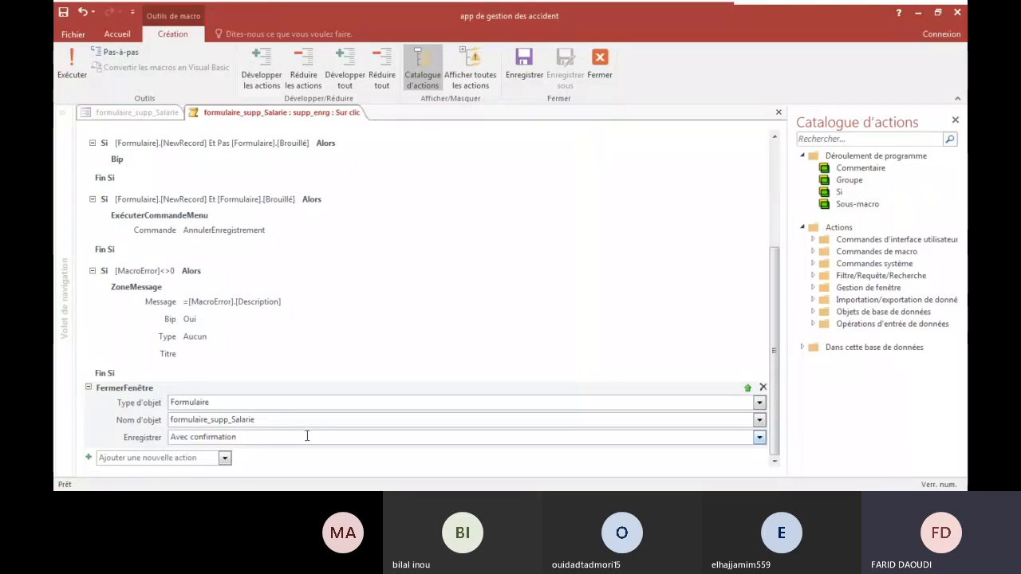
Step: Close the macro editor and switch formulaire_supp_Salarie to form view
{"action": "scroll", "coordinate": [344, 383], "scroll_direction": "up", "scroll_amount": 1}
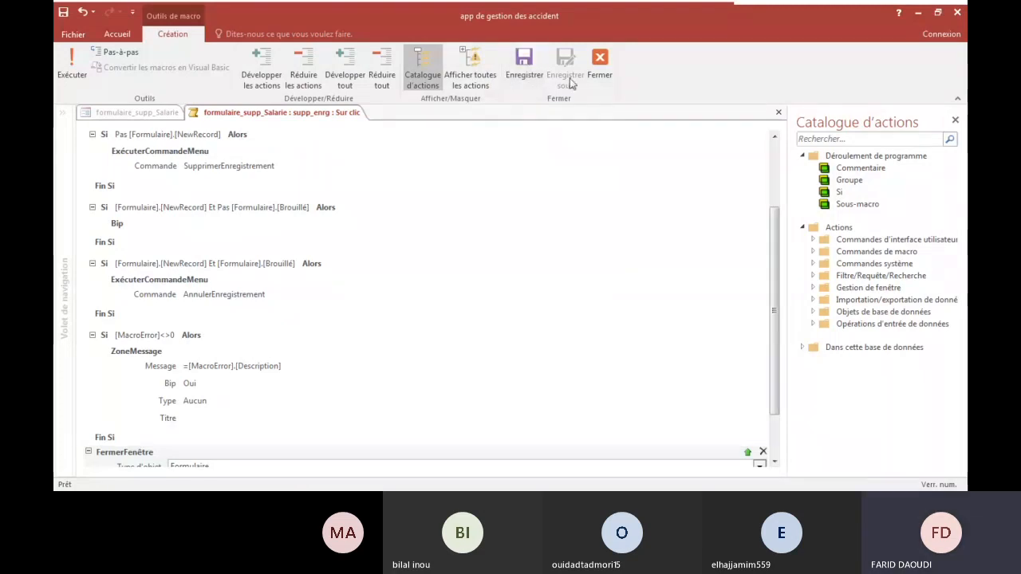
{"action": "left_click", "coordinate": [600, 65]}
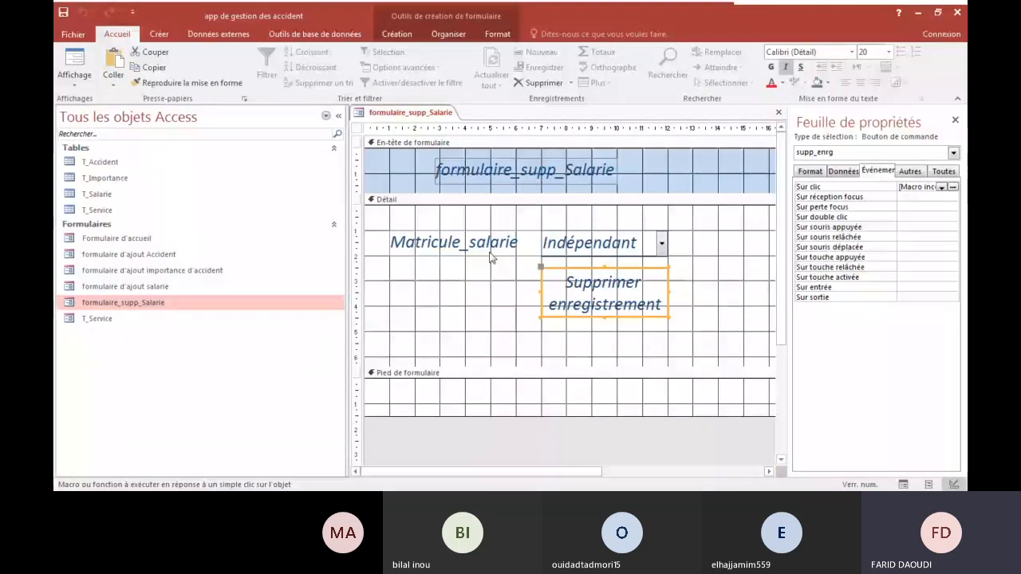
{"action": "left_click", "coordinate": [74, 62]}
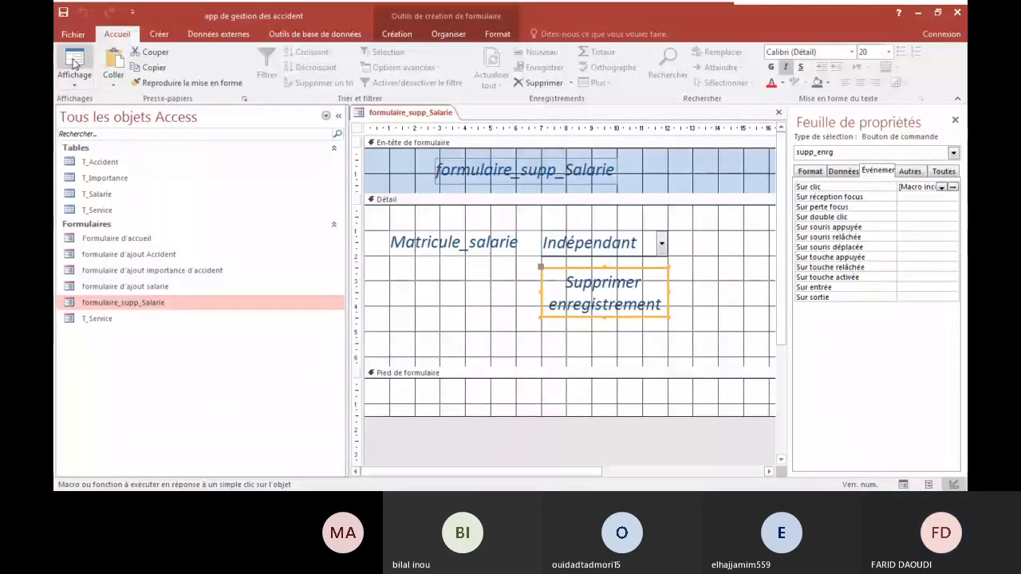
Step: Open T_Salarie, add a test employee in the Transport service with formulaire d'ajout salarie, and refresh the table
{"action": "double_click", "coordinate": [96, 195]}
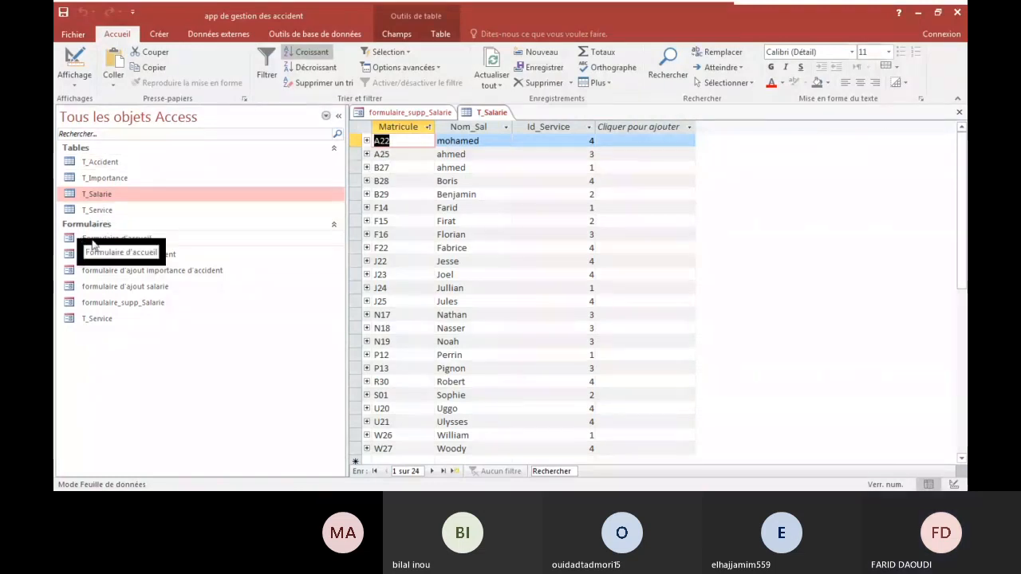
{"action": "double_click", "coordinate": [116, 286]}
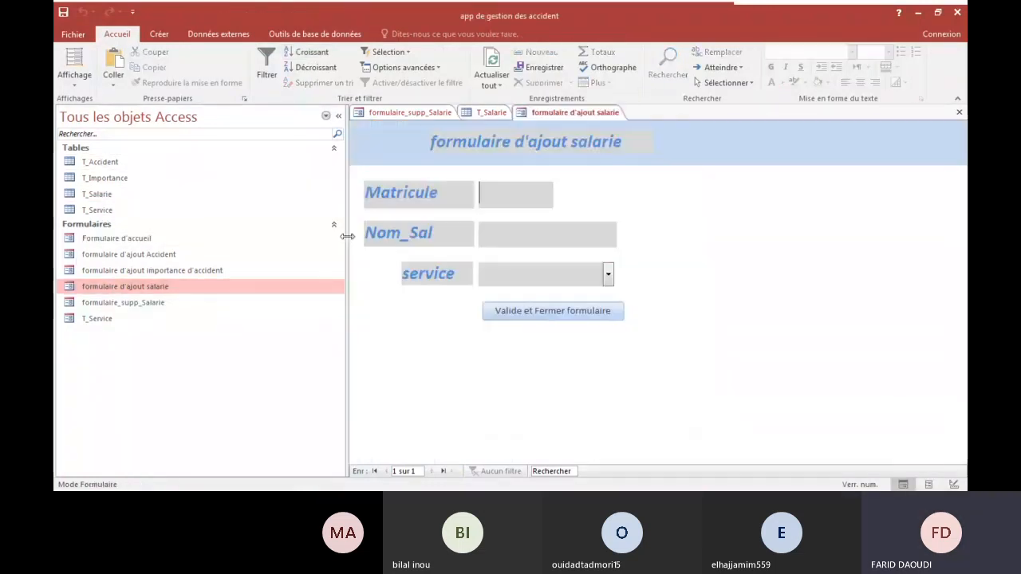
{"action": "type", "text": "1"}
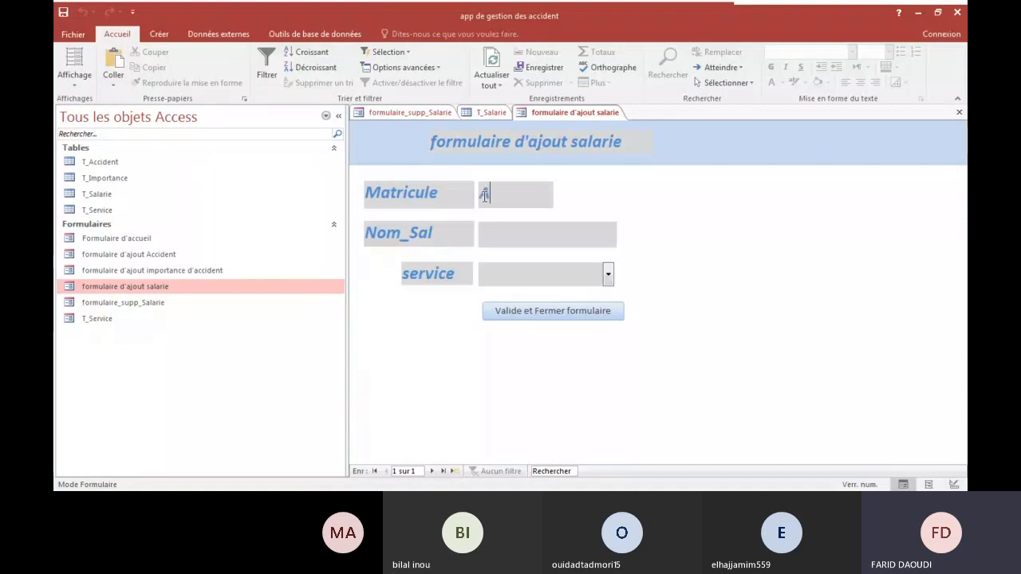
{"action": "type", "text": "30"}
{"action": "key", "text": "Tab"}
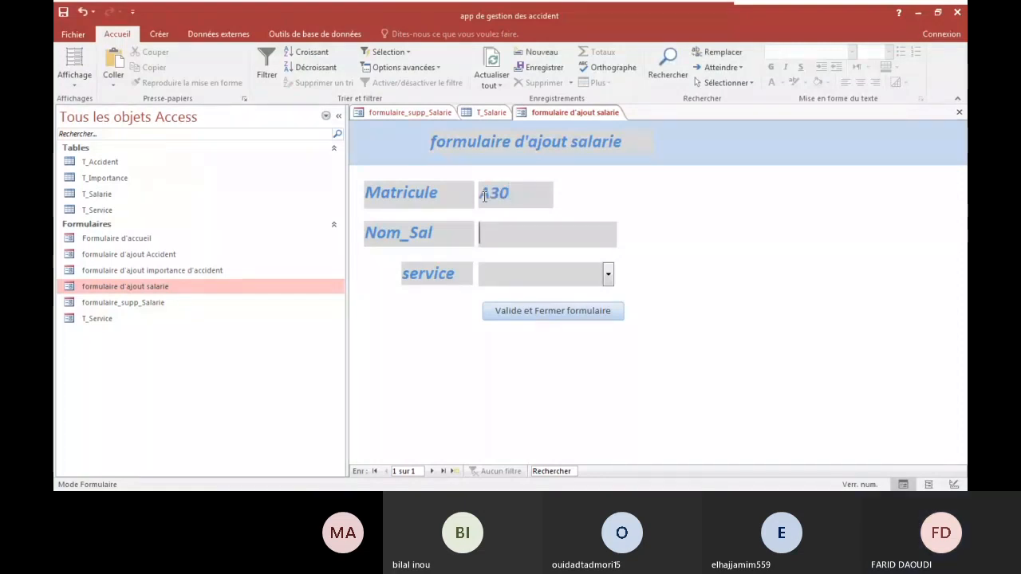
{"action": "type", "text": "yousef"}
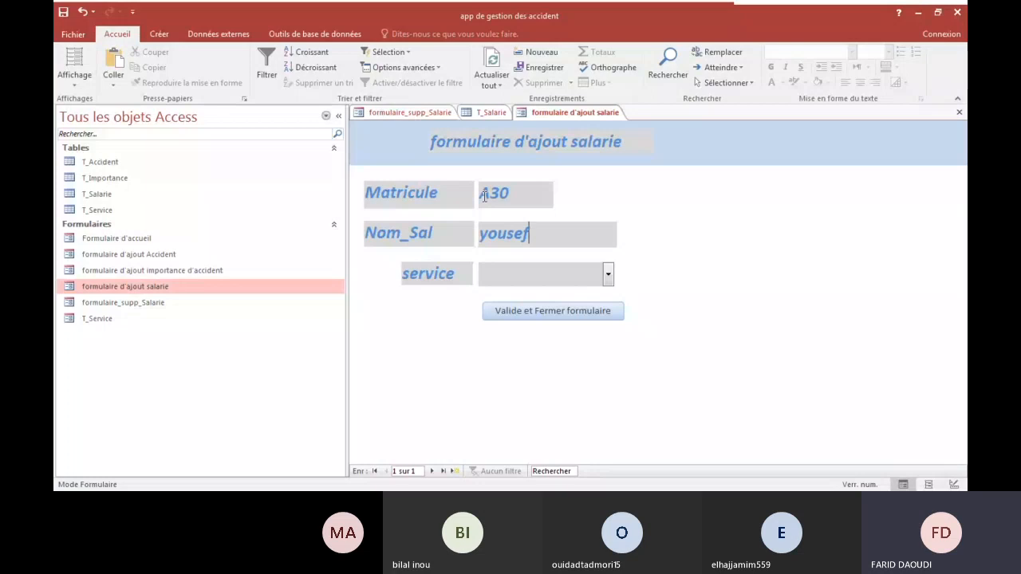
{"action": "left_click", "coordinate": [608, 274]}
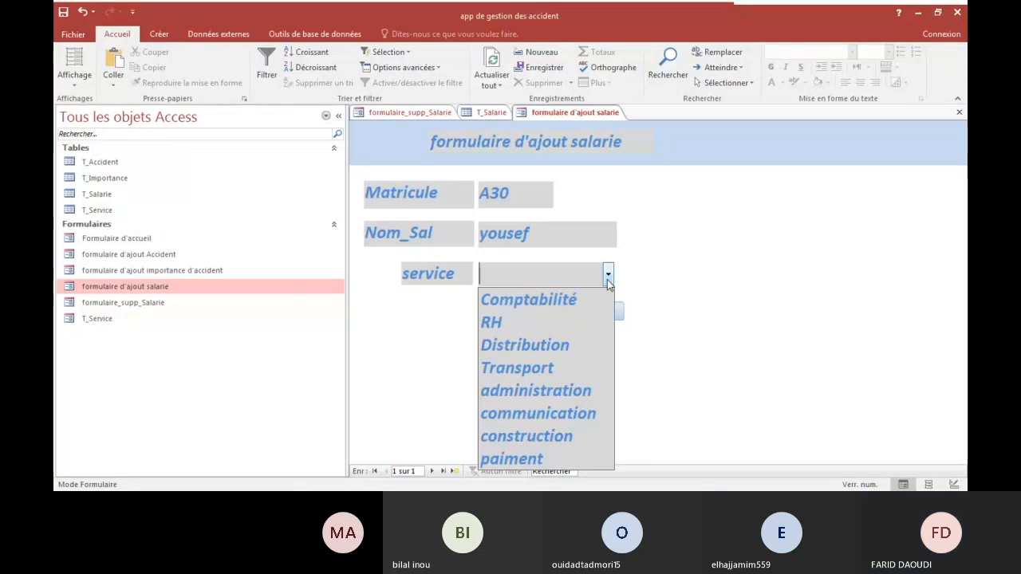
{"action": "left_click", "coordinate": [526, 367]}
{"action": "left_click", "coordinate": [579, 316]}
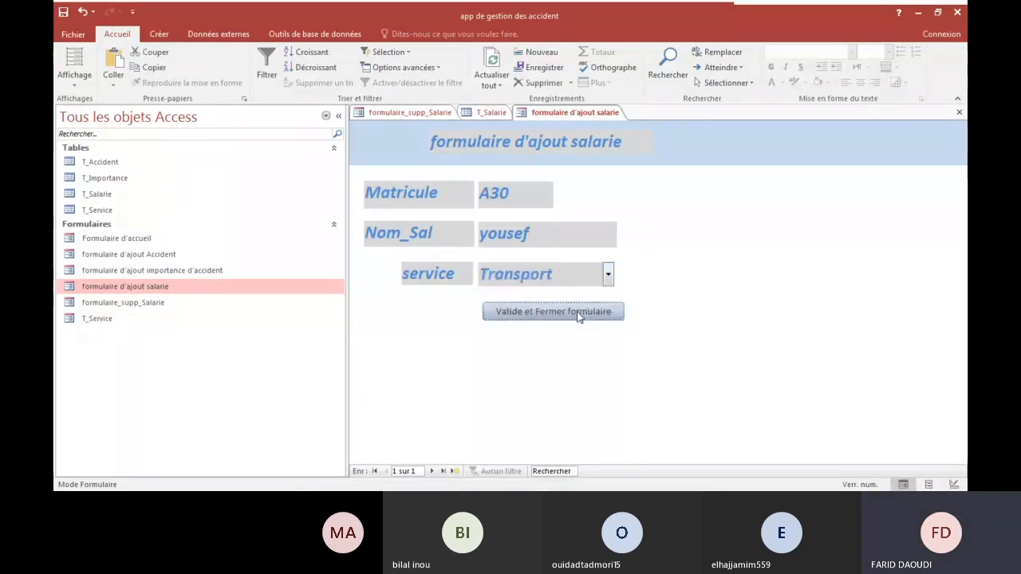
{"action": "left_click", "coordinate": [491, 72]}
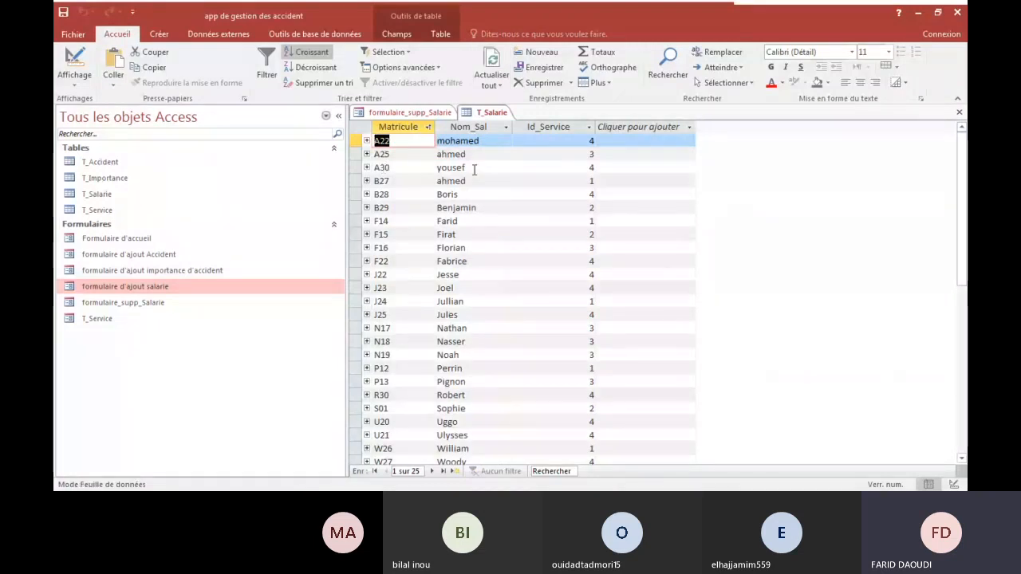
Step: Delete the test employee through formulaire_supp_Salarie, accept the deletion and the form's structure changes, and refresh T_Salarie
{"action": "left_click", "coordinate": [409, 112]}
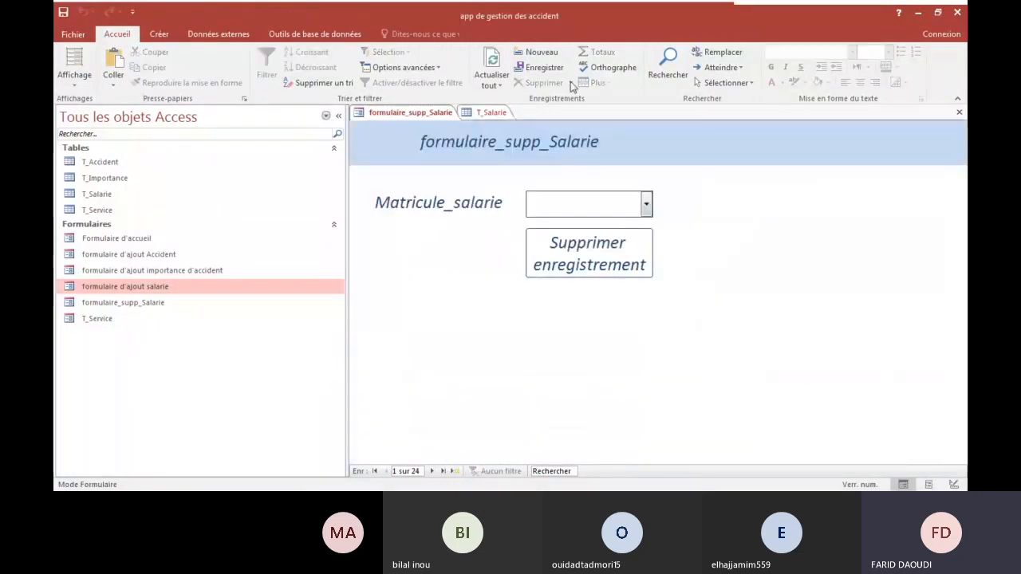
{"action": "left_click", "coordinate": [647, 205]}
{"action": "left_click", "coordinate": [679, 191]}
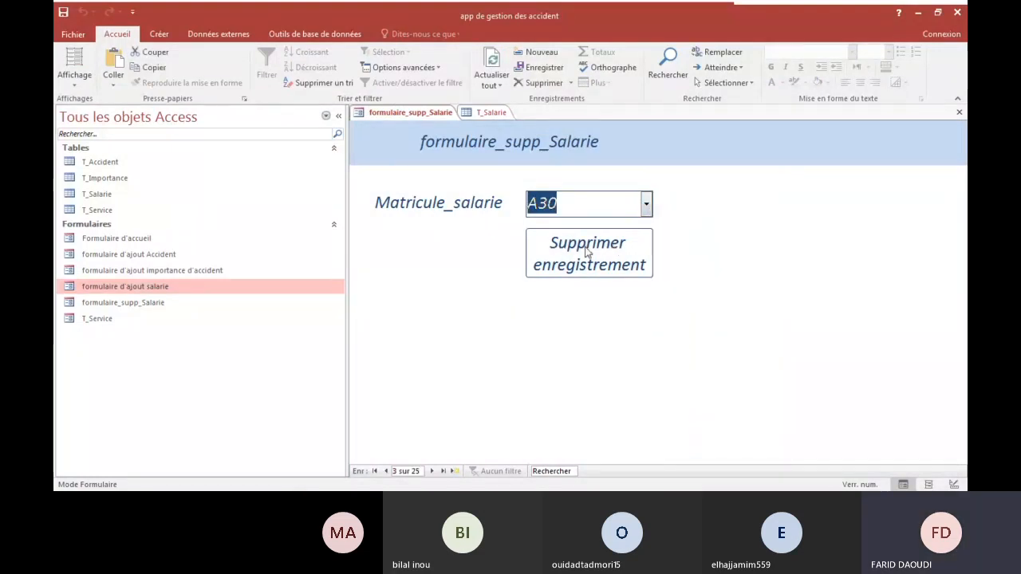
{"action": "left_click", "coordinate": [587, 252]}
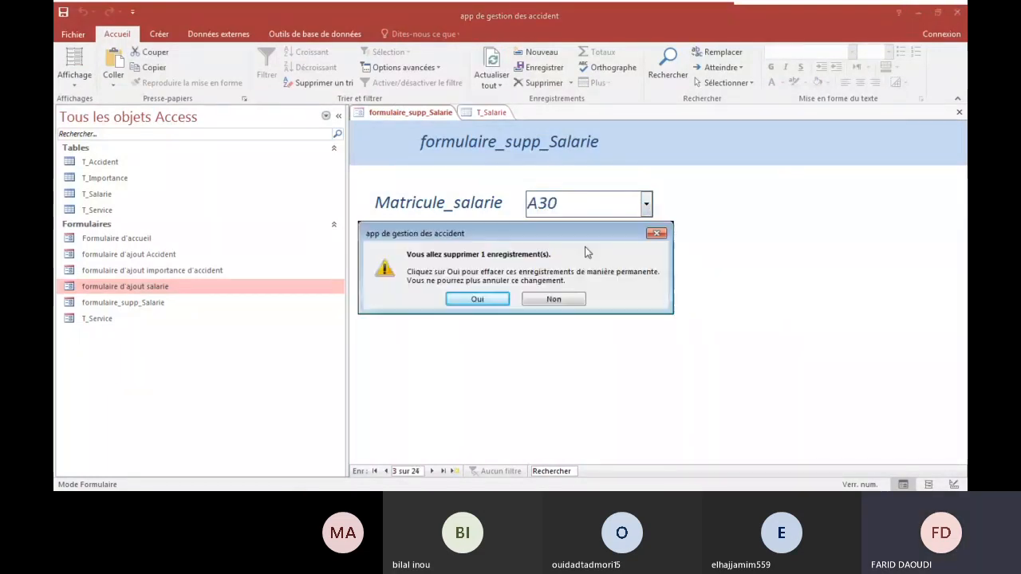
{"action": "left_click", "coordinate": [471, 295]}
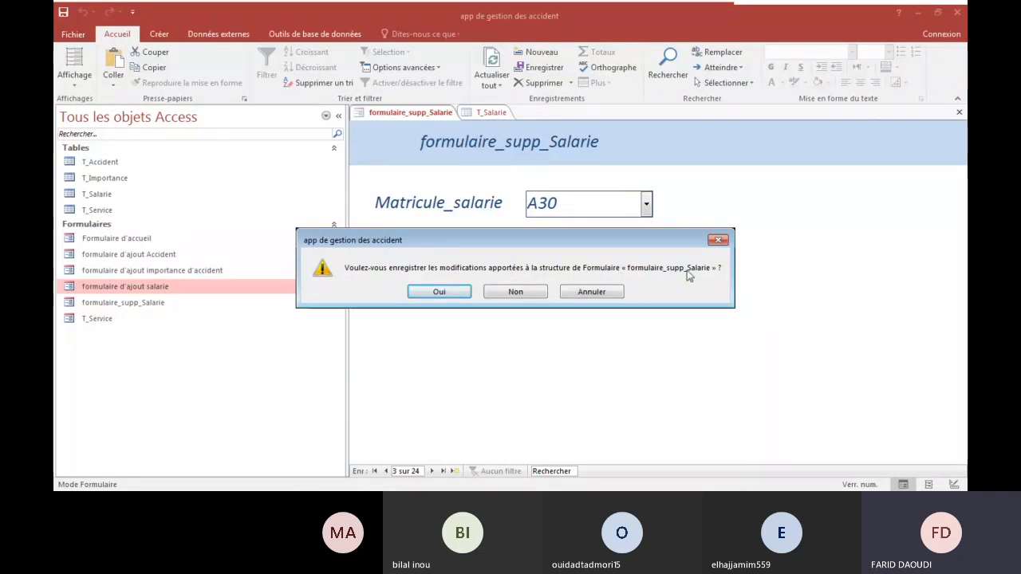
{"action": "left_click", "coordinate": [439, 296]}
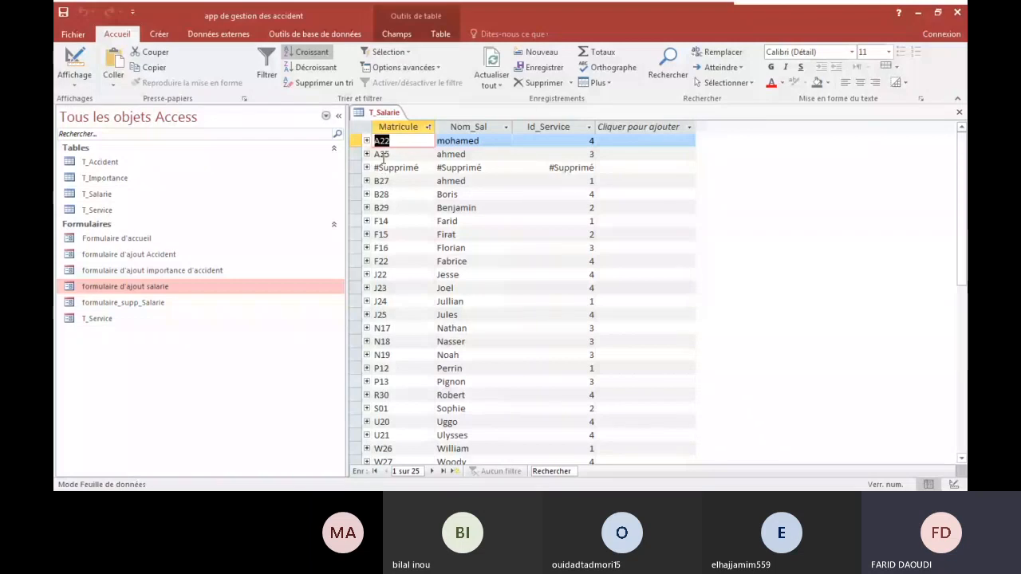
{"action": "left_click", "coordinate": [501, 70]}
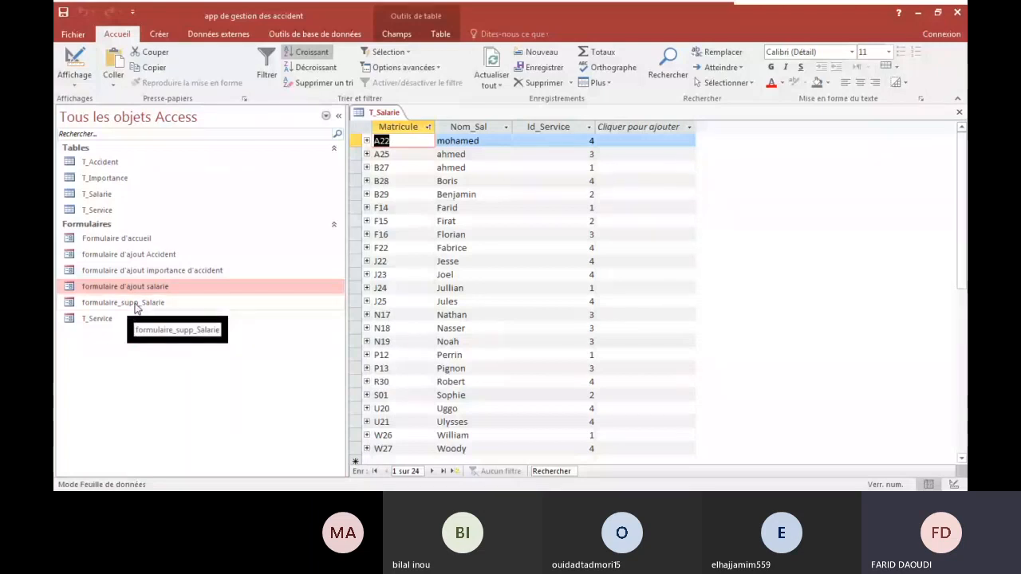
Step: Reopen formulaire_supp_Salarie in design view and open the Sur clic macro of the Supprimer enregistrement button
{"action": "double_click", "coordinate": [136, 309]}
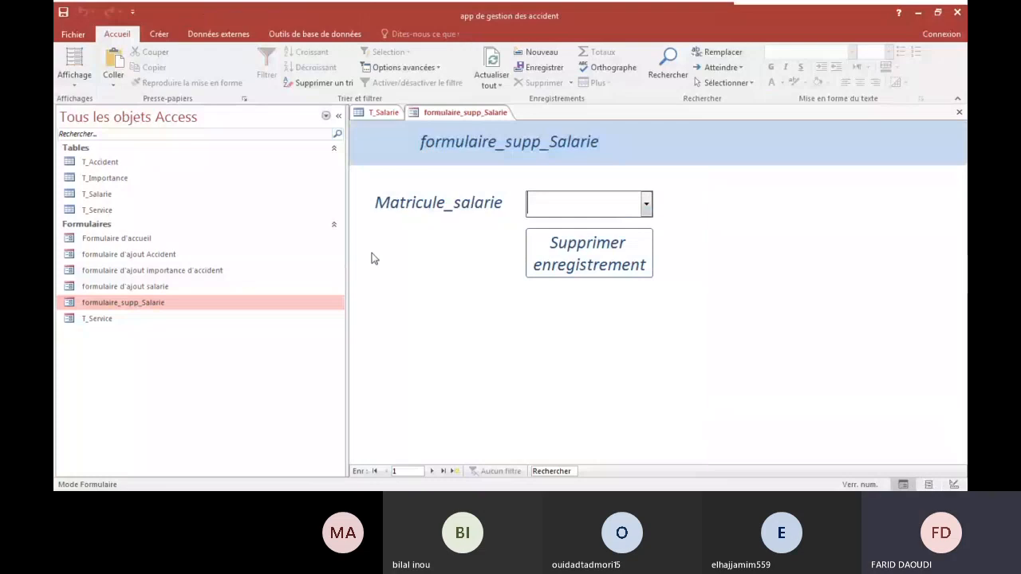
{"action": "left_click", "coordinate": [75, 76]}
{"action": "left_click", "coordinate": [112, 165]}
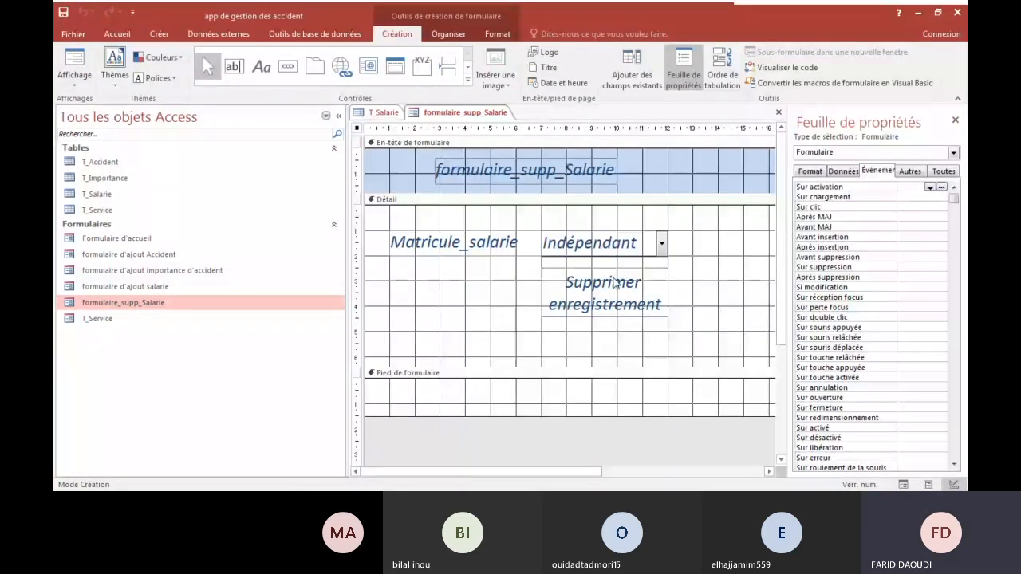
{"action": "left_click", "coordinate": [616, 284]}
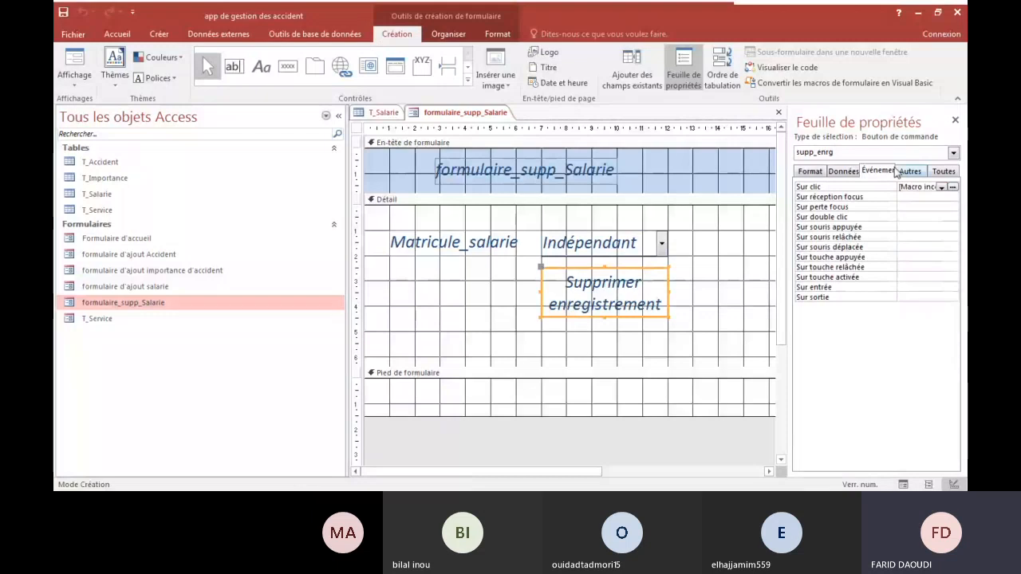
{"action": "left_click", "coordinate": [952, 186]}
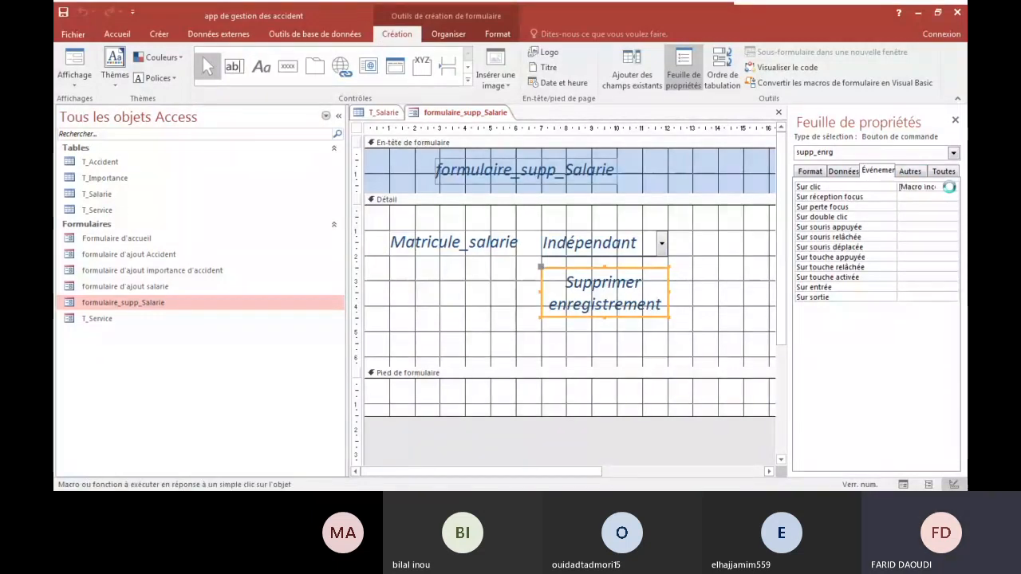
Step: Set the Enregistrer argument of the FermerFenêtre action to Non
{"action": "scroll", "coordinate": [778, 272], "scroll_direction": "down", "scroll_amount": 5}
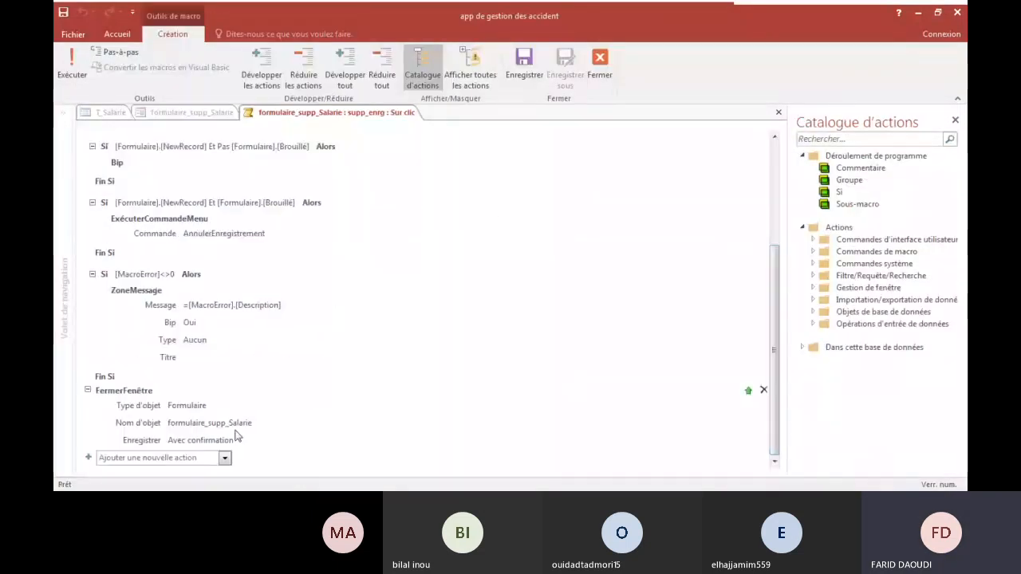
{"action": "left_click", "coordinate": [204, 440]}
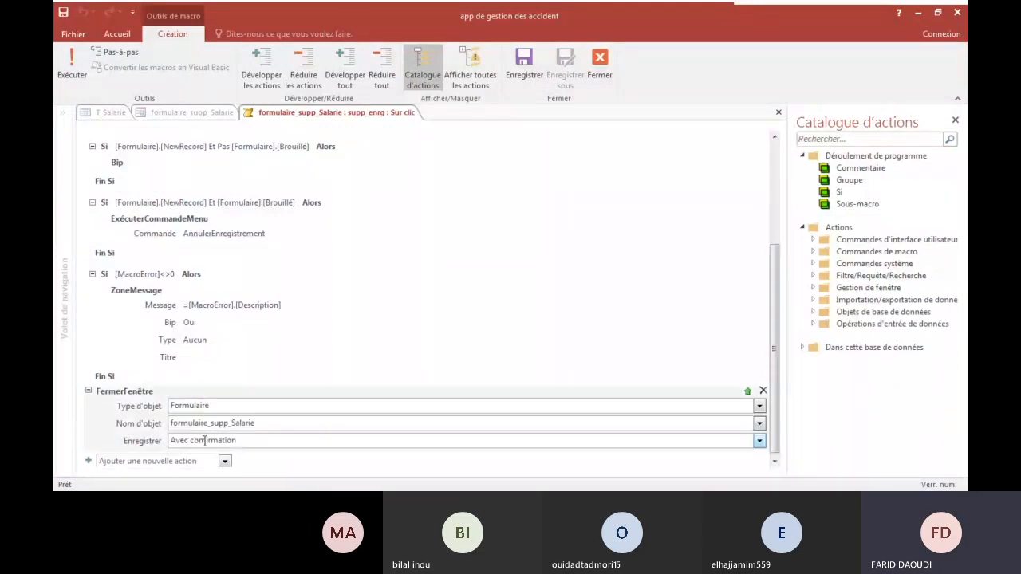
{"action": "left_click", "coordinate": [758, 441]}
{"action": "left_click", "coordinate": [669, 480]}
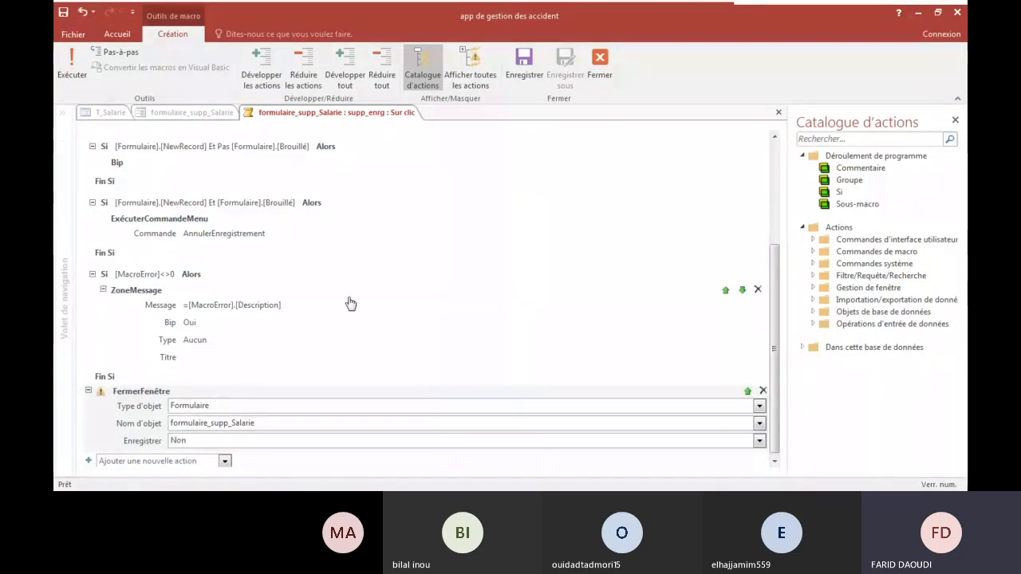
Step: Show all macro actions and place an Avertissements action with Avertissements actifs set to Non at the start of the macro
{"action": "left_click_drag", "start_coordinate": [777, 280], "coordinate": [776, 135]}
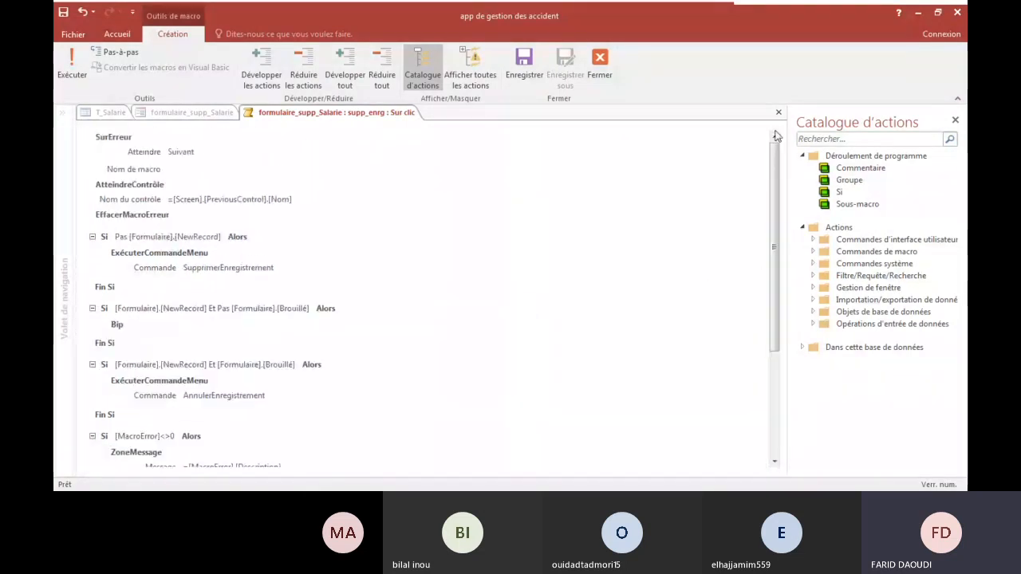
{"action": "scroll", "coordinate": [726, 335], "scroll_direction": "down", "scroll_amount": 3}
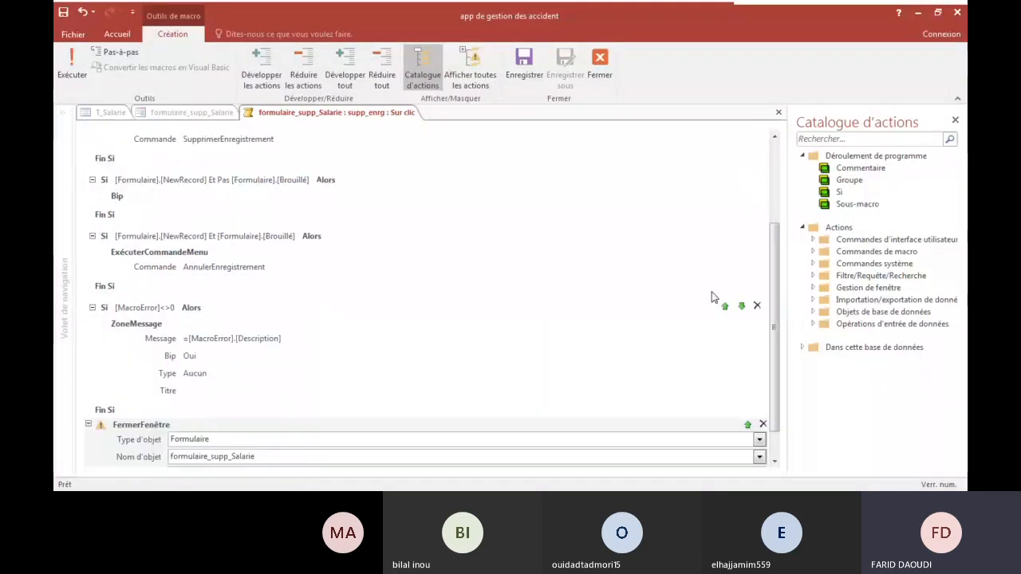
{"action": "left_click", "coordinate": [612, 338]}
{"action": "scroll", "coordinate": [630, 348], "scroll_direction": "down", "scroll_amount": 1}
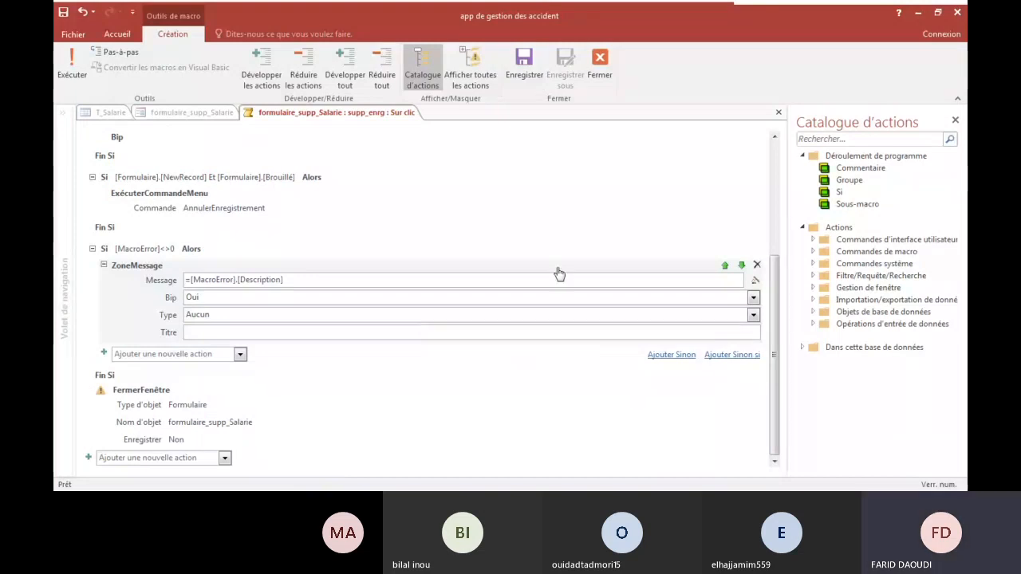
{"action": "left_click", "coordinate": [226, 458]}
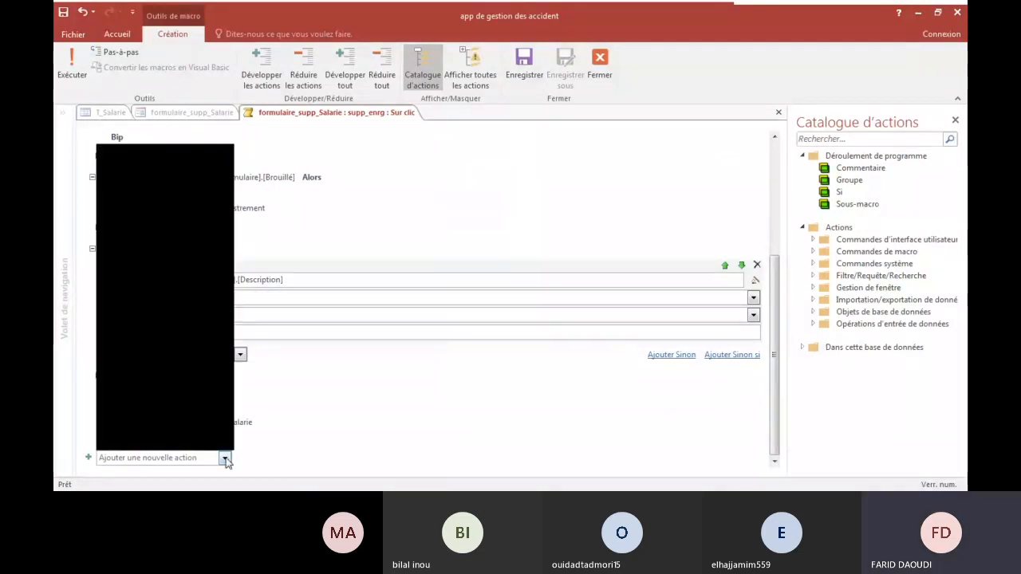
{"action": "left_click", "coordinate": [469, 57]}
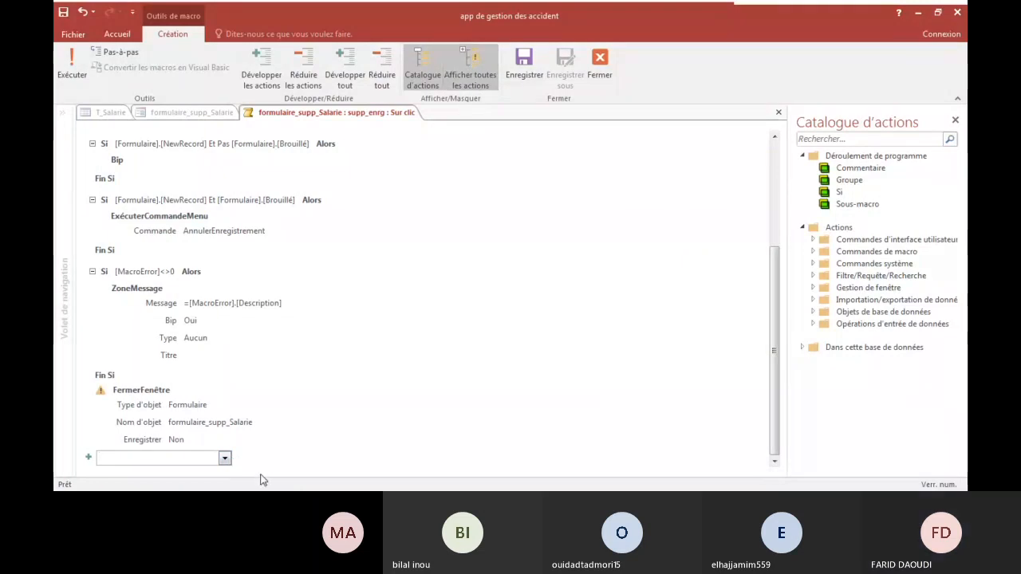
{"action": "left_click", "coordinate": [224, 458]}
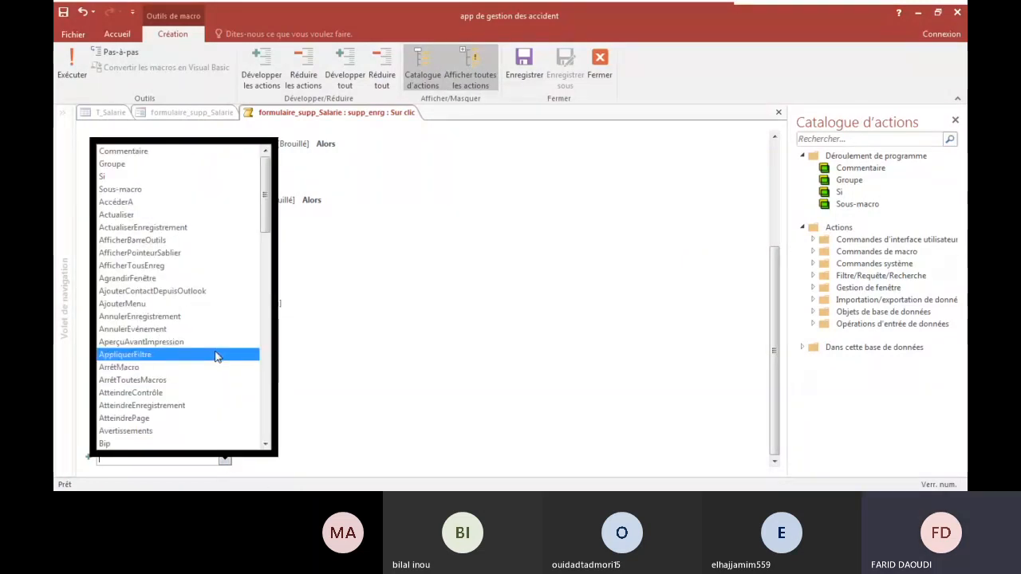
{"action": "scroll", "coordinate": [217, 357], "scroll_direction": "down", "scroll_amount": 1}
{"action": "left_click", "coordinate": [138, 393]}
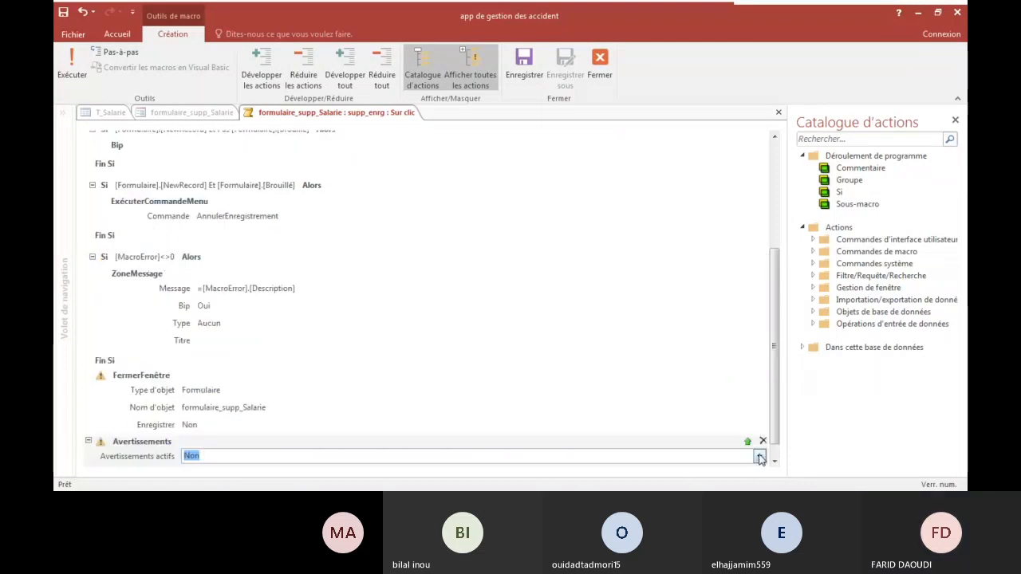
{"action": "left_click_drag", "start_coordinate": [153, 443], "coordinate": [148, 129]}
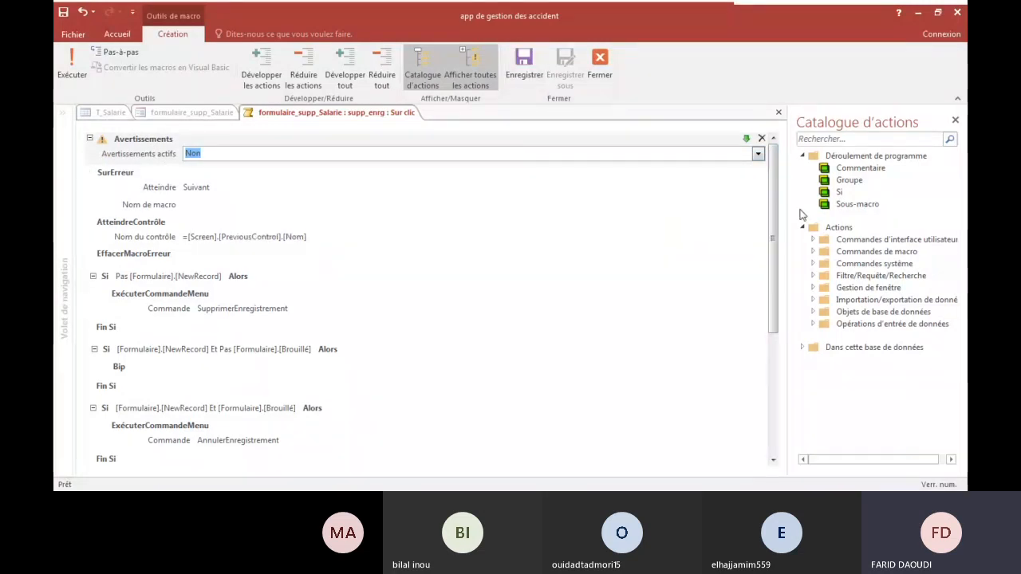
Step: Add a second Avertissements action set to Oui and move it into the last Si block, after ZoneMessage
{"action": "left_click_drag", "start_coordinate": [773, 223], "coordinate": [773, 399]}
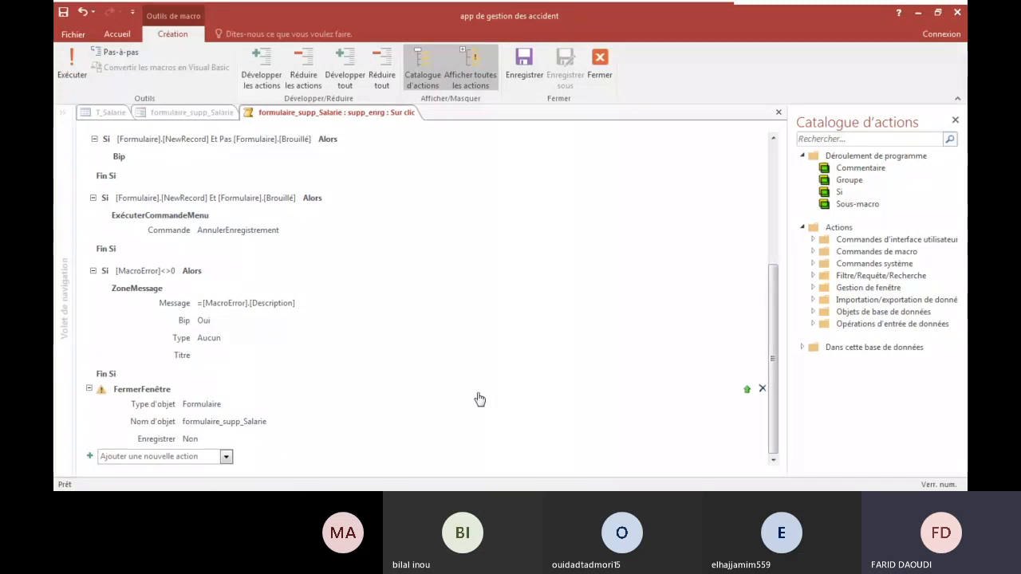
{"action": "left_click", "coordinate": [227, 457]}
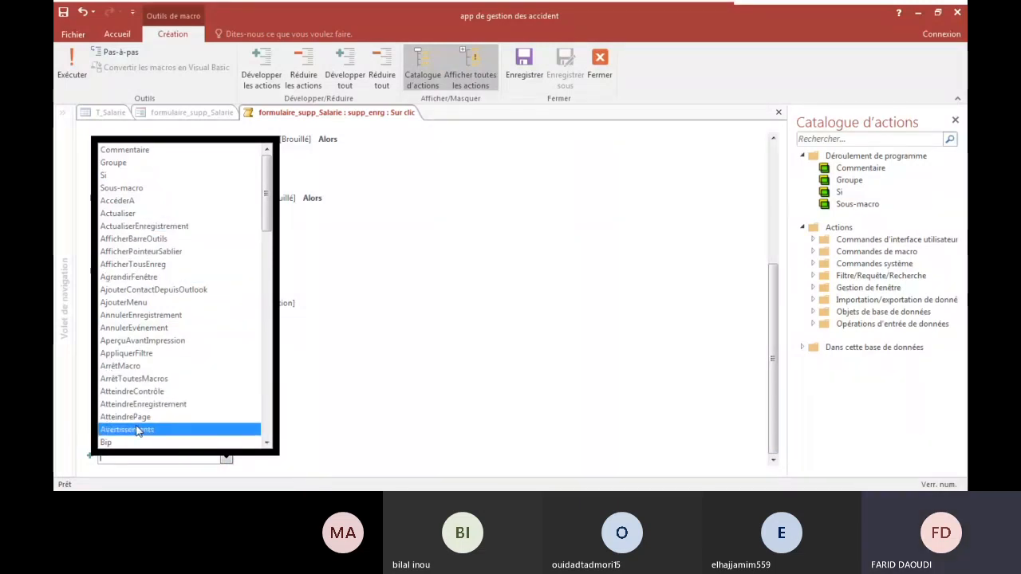
{"action": "scroll", "coordinate": [137, 431], "scroll_direction": "down", "scroll_amount": 1}
{"action": "left_click", "coordinate": [148, 390]}
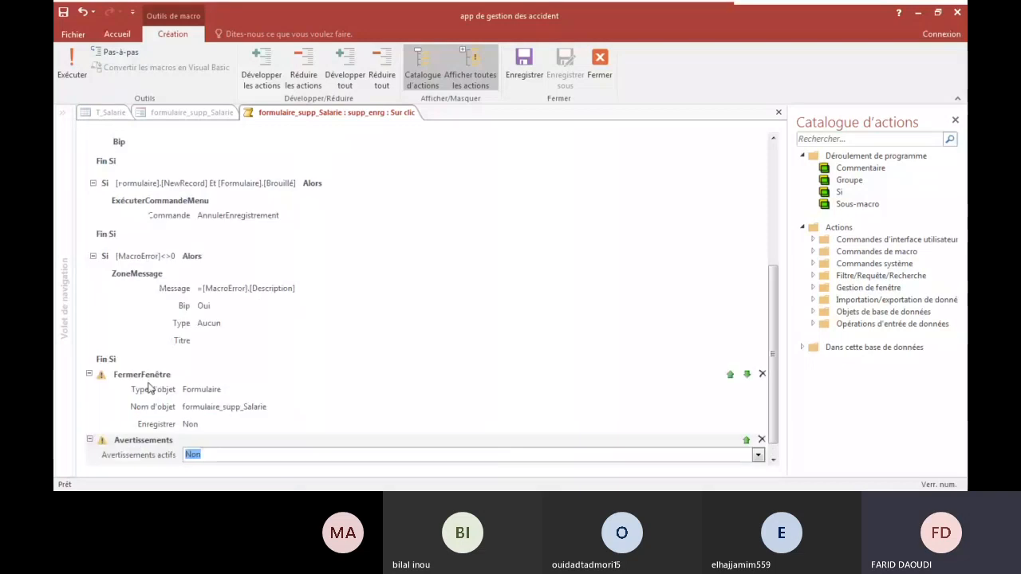
{"action": "left_click", "coordinate": [757, 456]}
{"action": "left_click", "coordinate": [151, 464]}
{"action": "left_click_drag", "start_coordinate": [151, 450], "coordinate": [157, 336]}
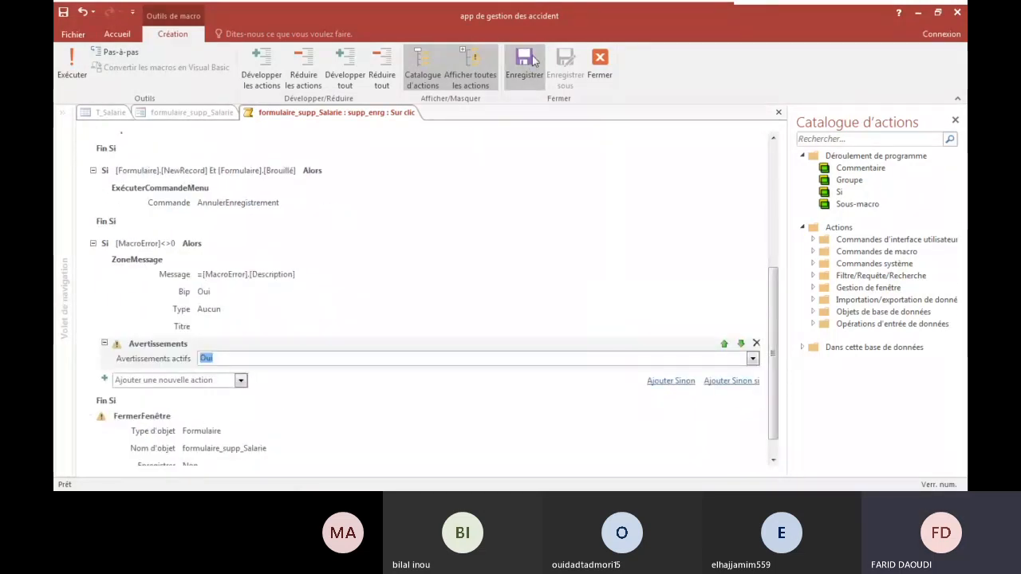
Step: Save and close the macro, and display formulaire_supp_Salarie in form view
{"action": "left_click", "coordinate": [602, 56]}
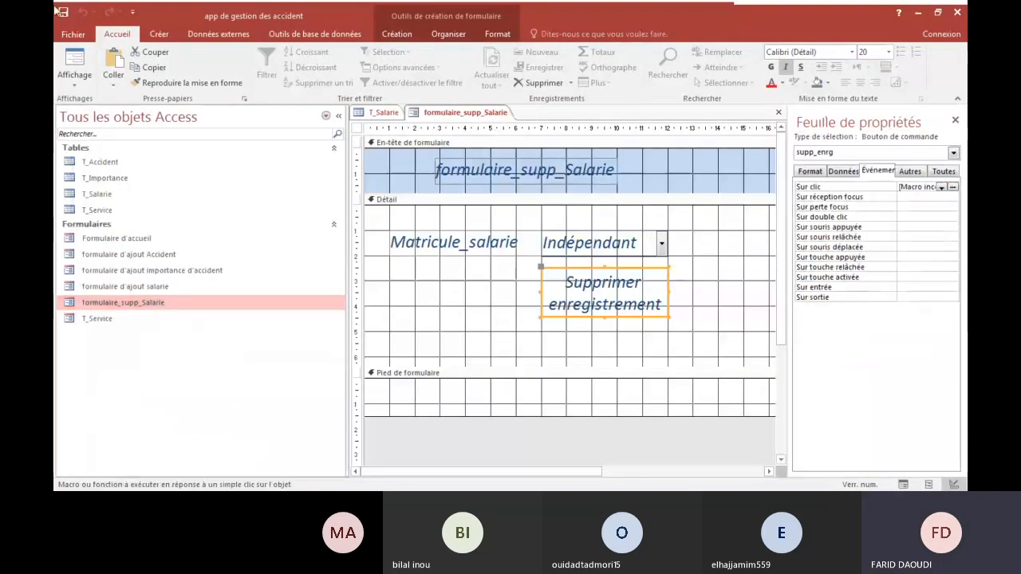
{"action": "left_click", "coordinate": [74, 63]}
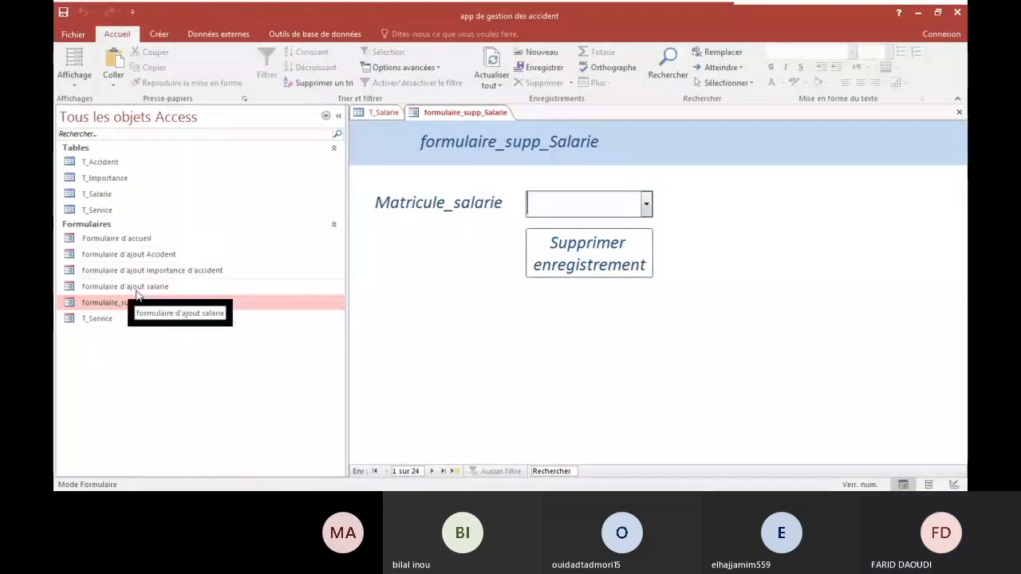
Step: Add a test employee through formulaire d'ajout salarie with a new matricule, the employee's name and the service Transport, then validate and close it
{"action": "left_click", "coordinate": [381, 112]}
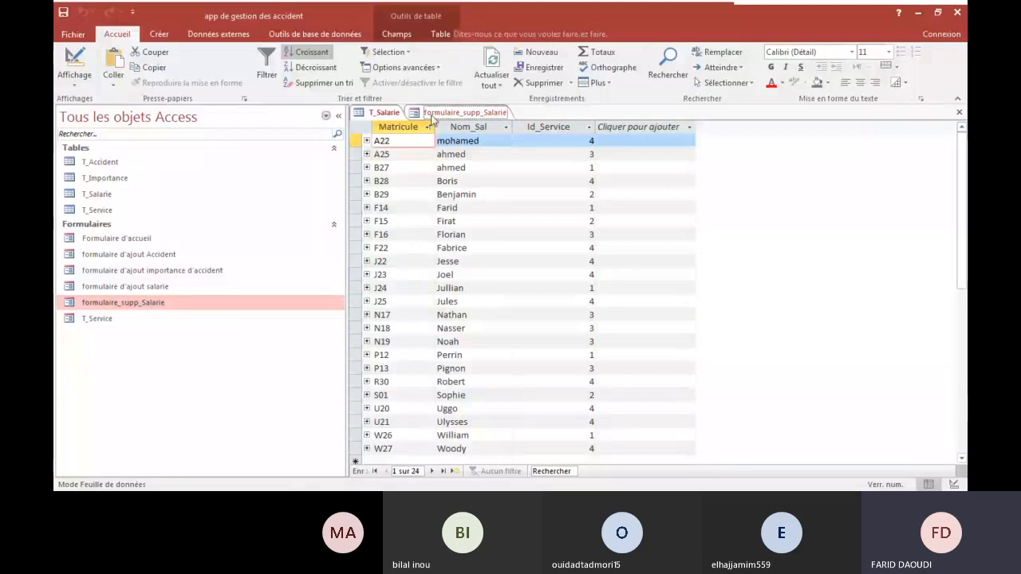
{"action": "double_click", "coordinate": [147, 300]}
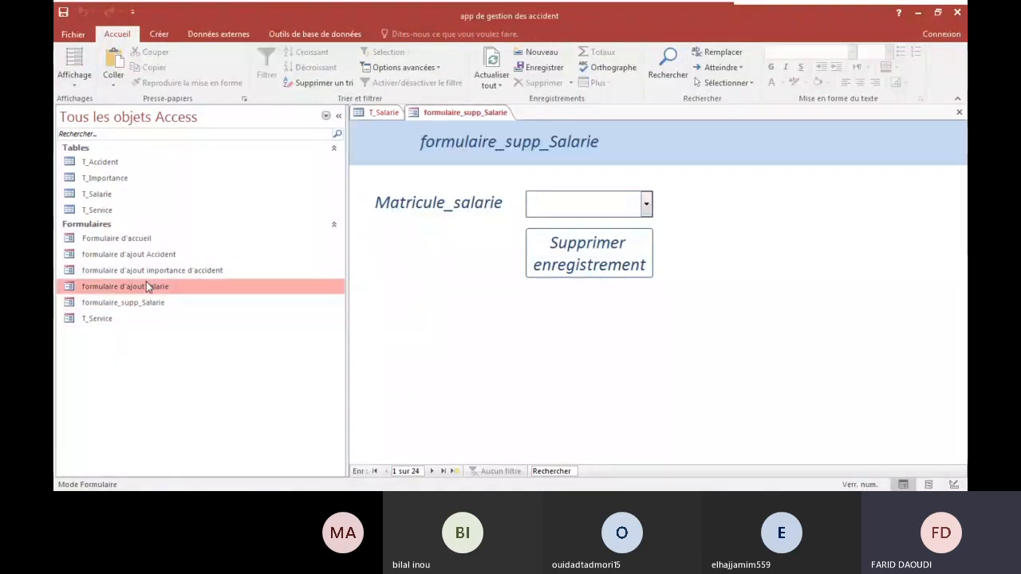
{"action": "double_click", "coordinate": [146, 287]}
{"action": "type", "text": "A30"}
{"action": "left_click", "coordinate": [495, 233]}
{"action": "type", "text": "yousef"}
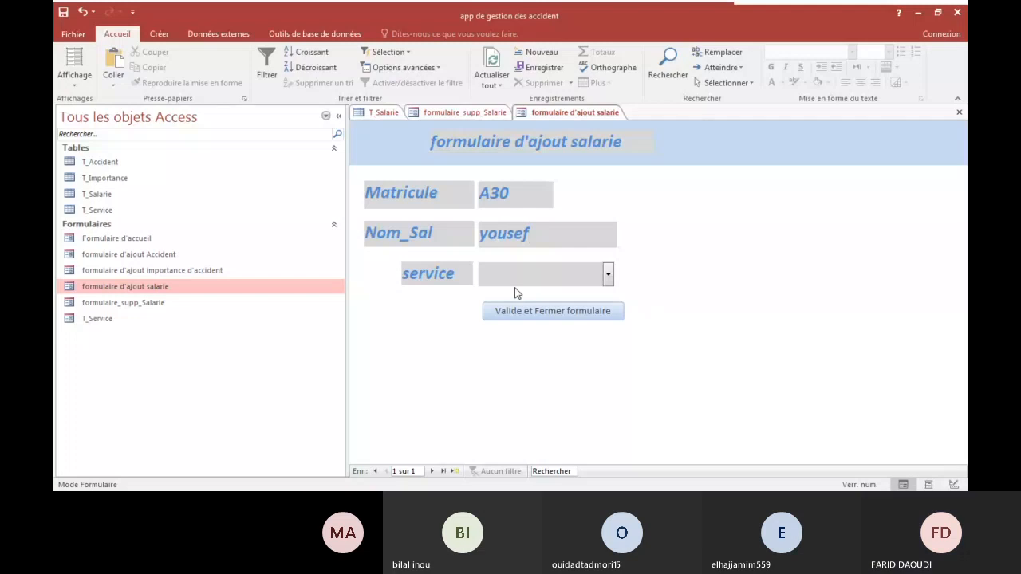
{"action": "left_click", "coordinate": [608, 273]}
{"action": "left_click", "coordinate": [532, 371]}
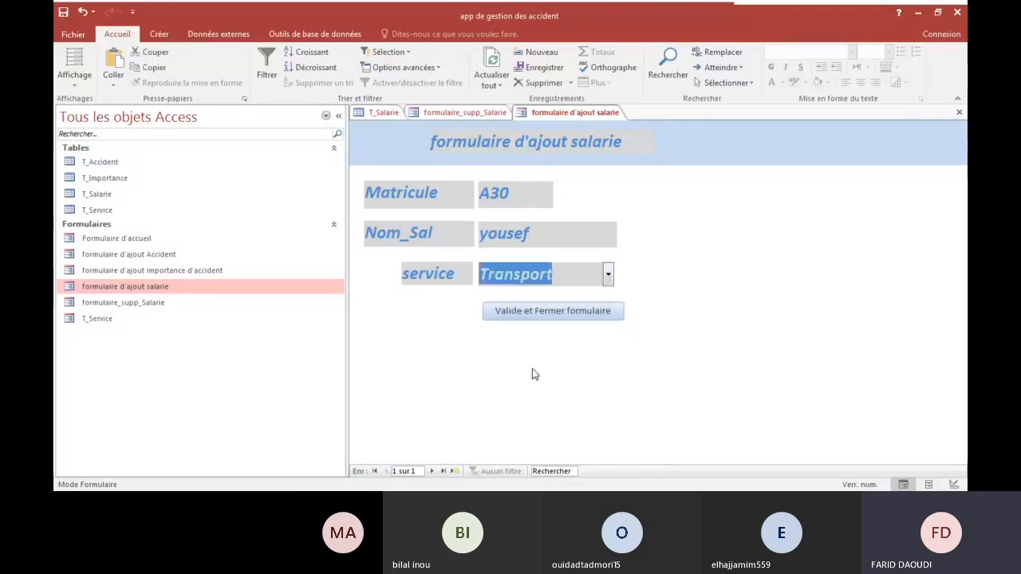
{"action": "left_click", "coordinate": [556, 311]}
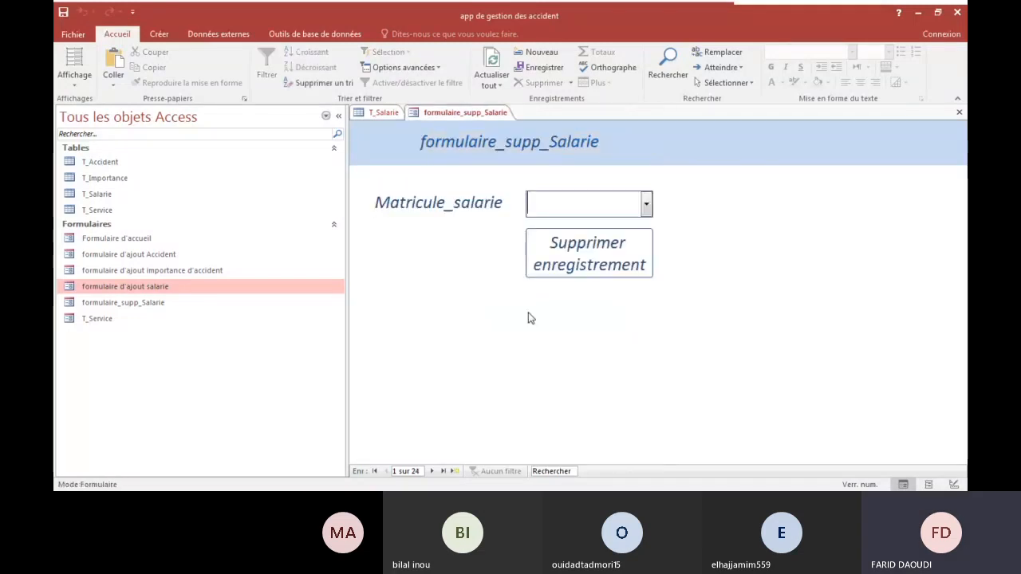
Step: Refresh formulaire_supp_Salarie and T_Salarie, and check the table for the newly added employee's record
{"action": "left_click", "coordinate": [491, 65]}
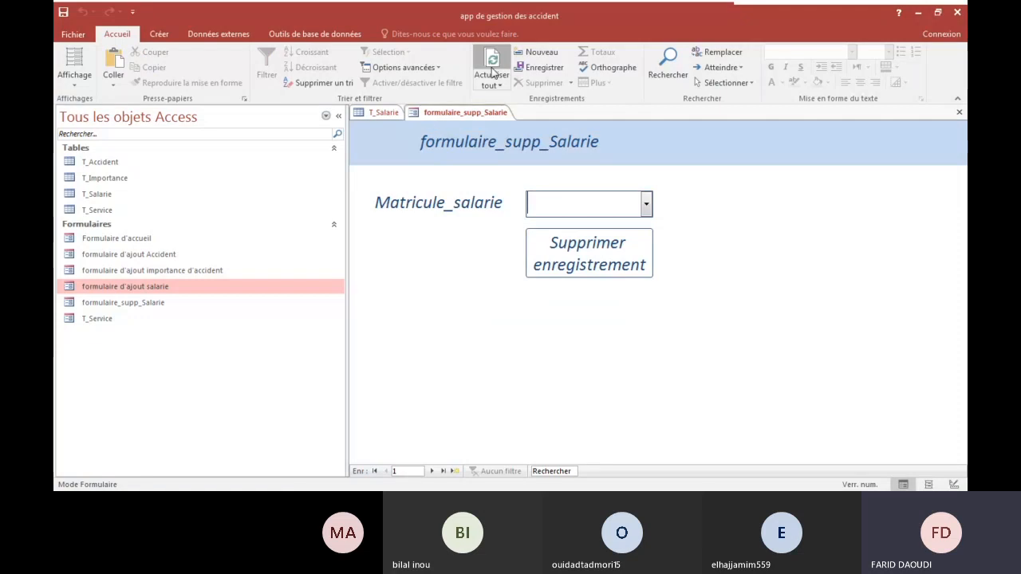
{"action": "left_click", "coordinate": [383, 111]}
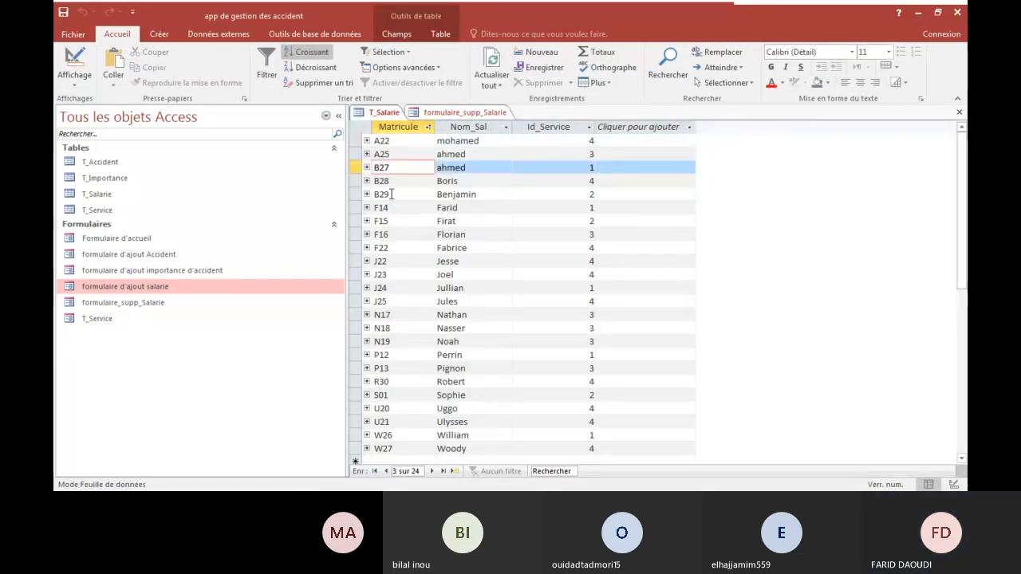
{"action": "left_click", "coordinate": [491, 66]}
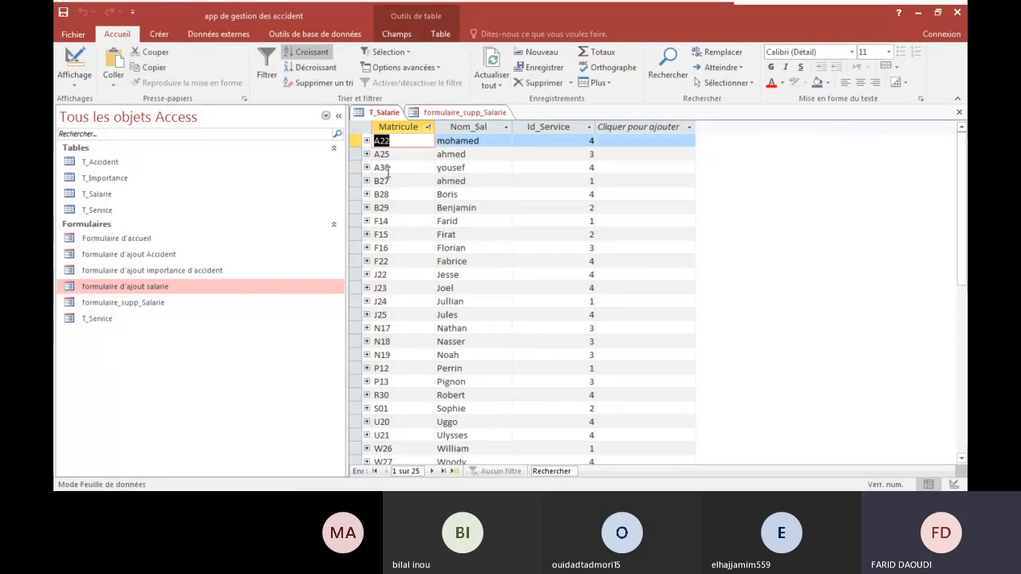
{"action": "left_click", "coordinate": [388, 167]}
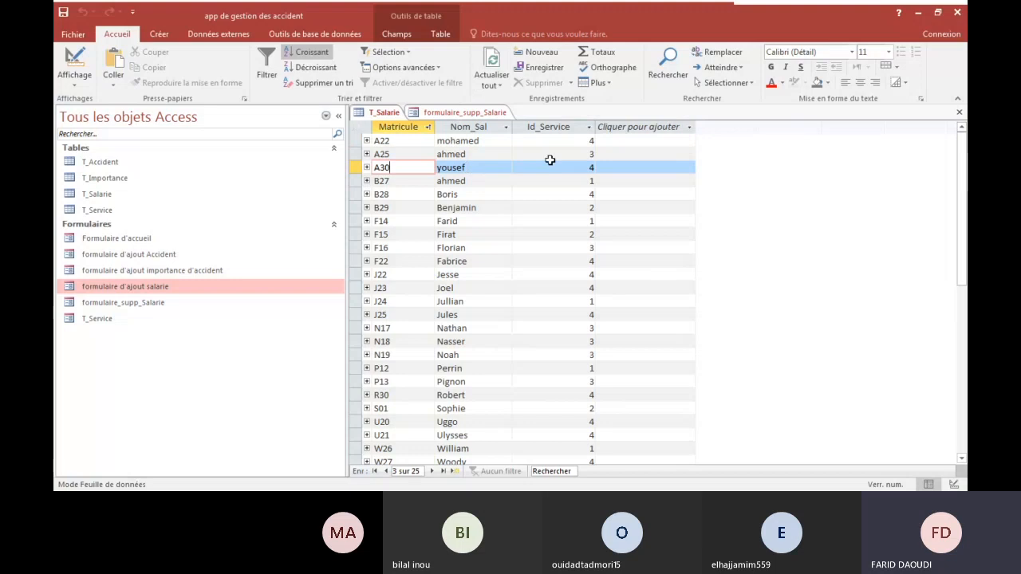
Step: Delete the newly added test employee through formulaire_supp_Salarie and refresh the T_Salarie table
{"action": "left_click", "coordinate": [427, 112]}
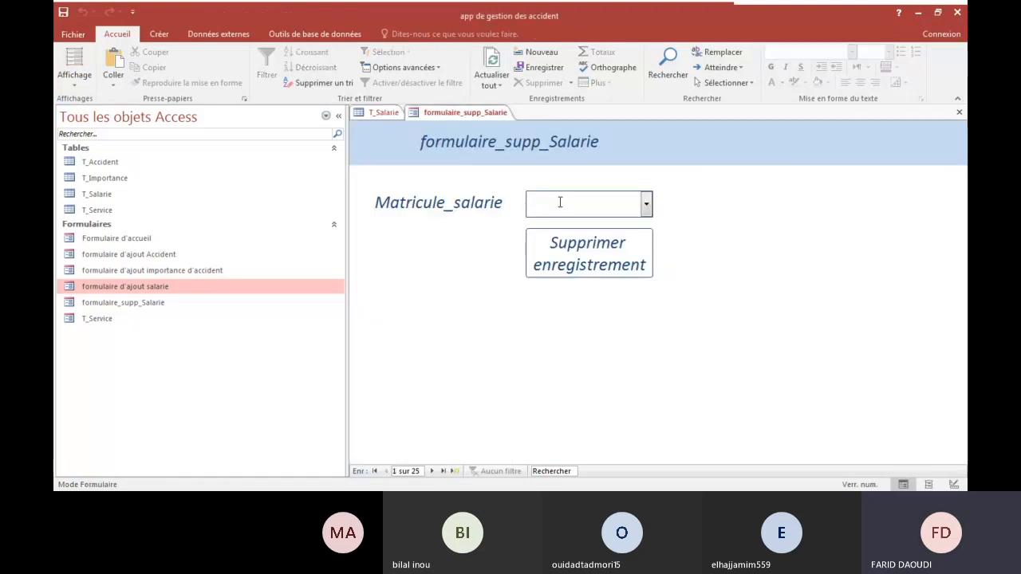
{"action": "left_click", "coordinate": [646, 204]}
{"action": "left_click", "coordinate": [678, 188]}
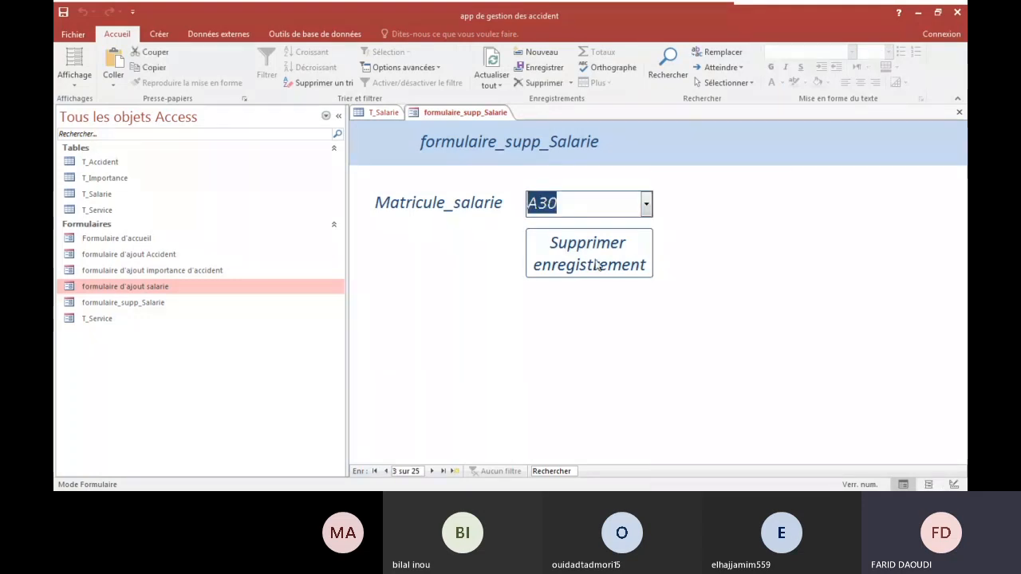
{"action": "left_click", "coordinate": [597, 266]}
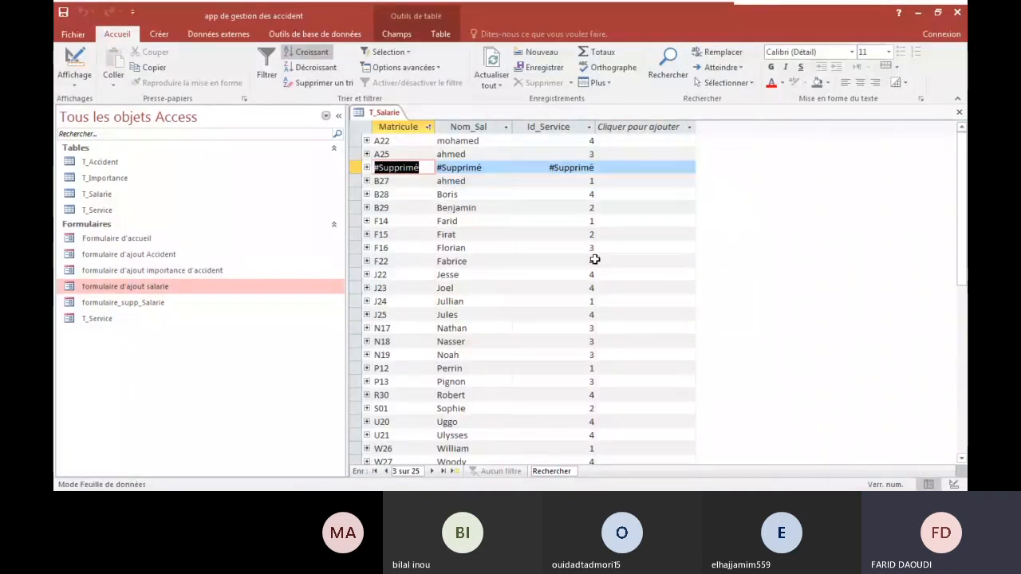
{"action": "left_click", "coordinate": [494, 68]}
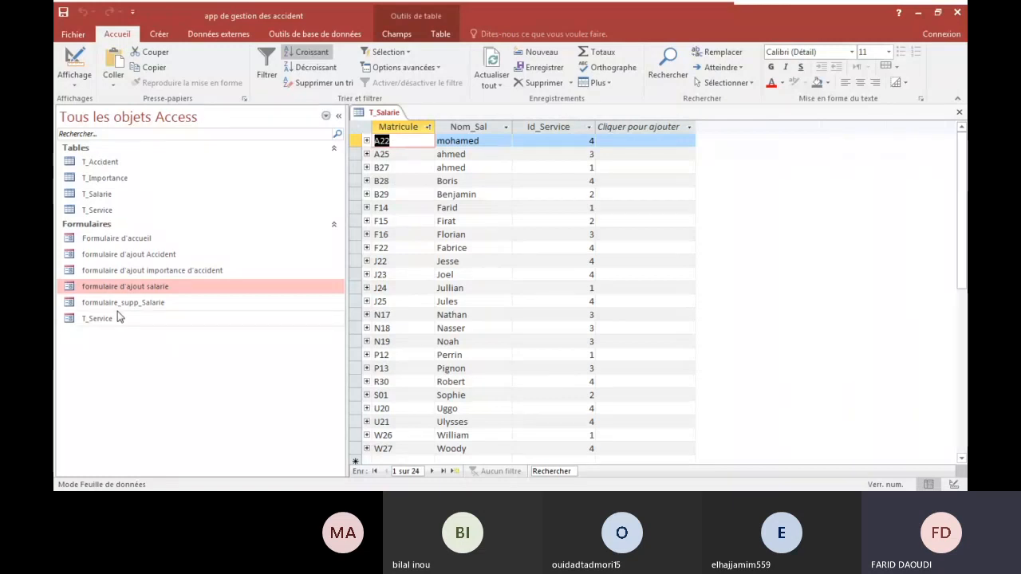
Step: Open Formulaire d'accueil in design view and draw a command button between ajout salarie and ajout importance
{"action": "double_click", "coordinate": [132, 240]}
{"action": "left_click", "coordinate": [450, 193]}
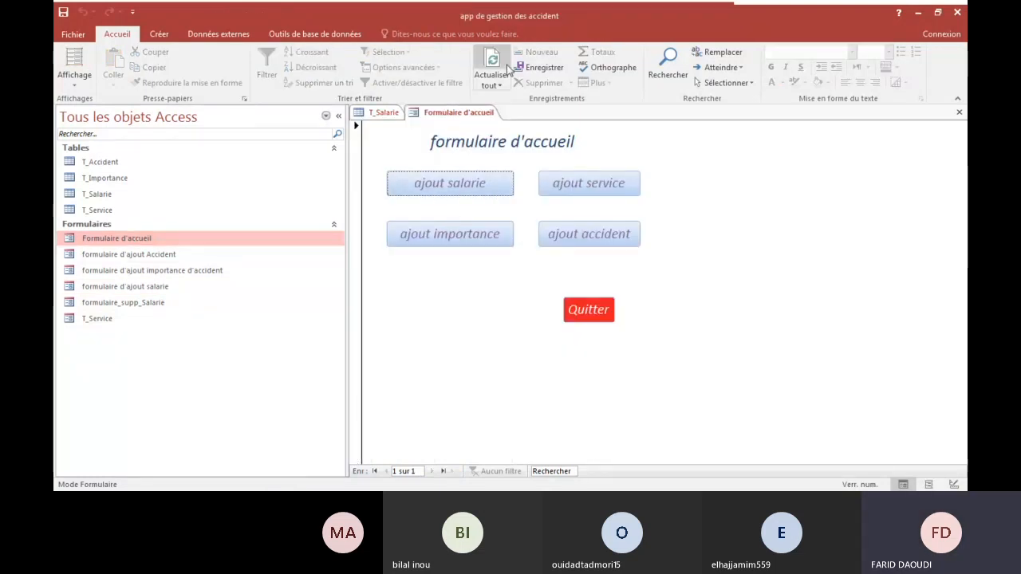
{"action": "left_click", "coordinate": [74, 79]}
{"action": "left_click", "coordinate": [104, 164]}
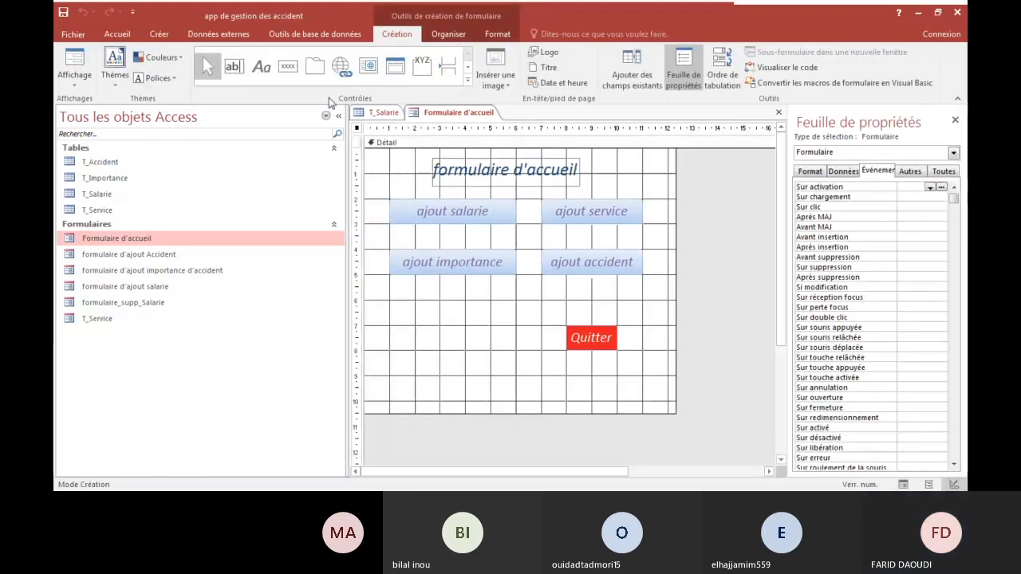
{"action": "left_click", "coordinate": [289, 70]}
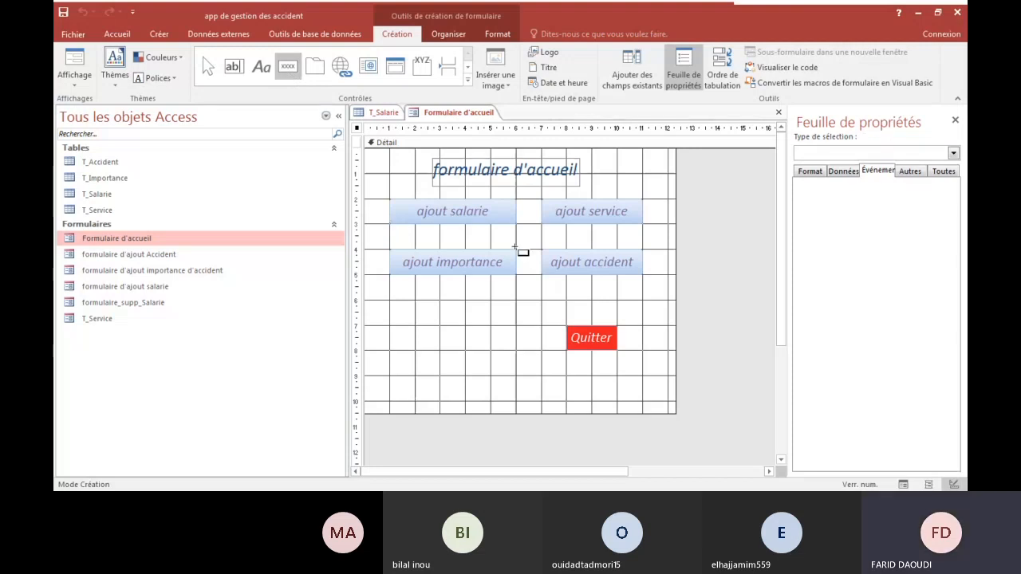
{"action": "left_click_drag", "start_coordinate": [515, 246], "coordinate": [391, 225]}
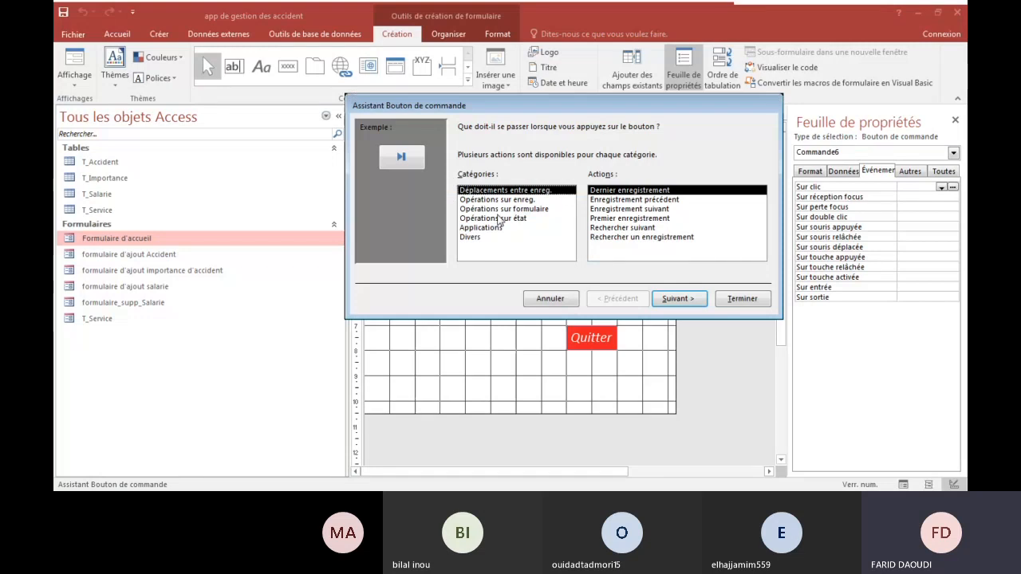
Step: Set the new button to open formulaire_supp_Salarie and display all its records
{"action": "left_click", "coordinate": [503, 209]}
{"action": "left_click", "coordinate": [631, 237]}
{"action": "left_click", "coordinate": [684, 298]}
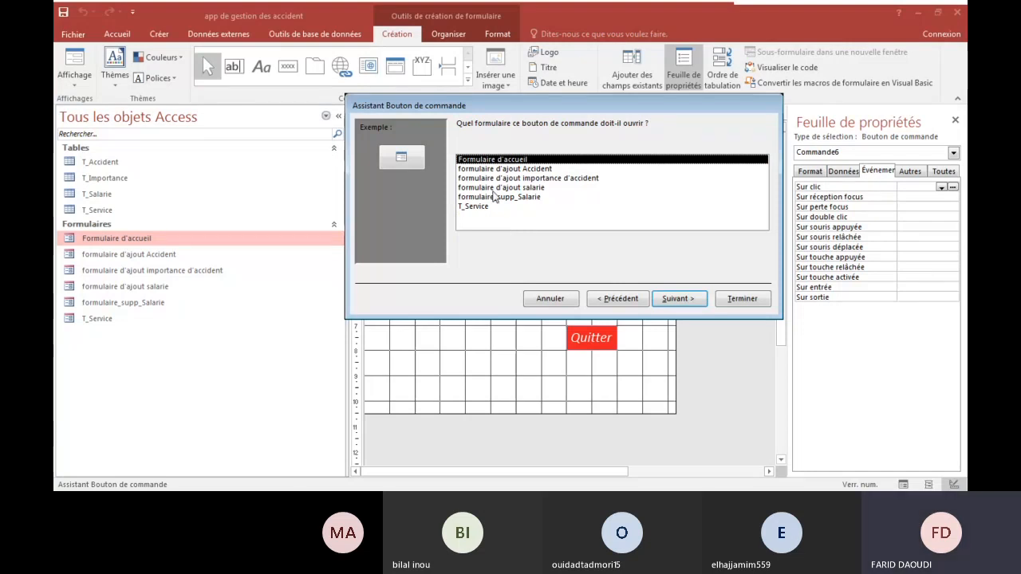
{"action": "key", "text": "Return"}
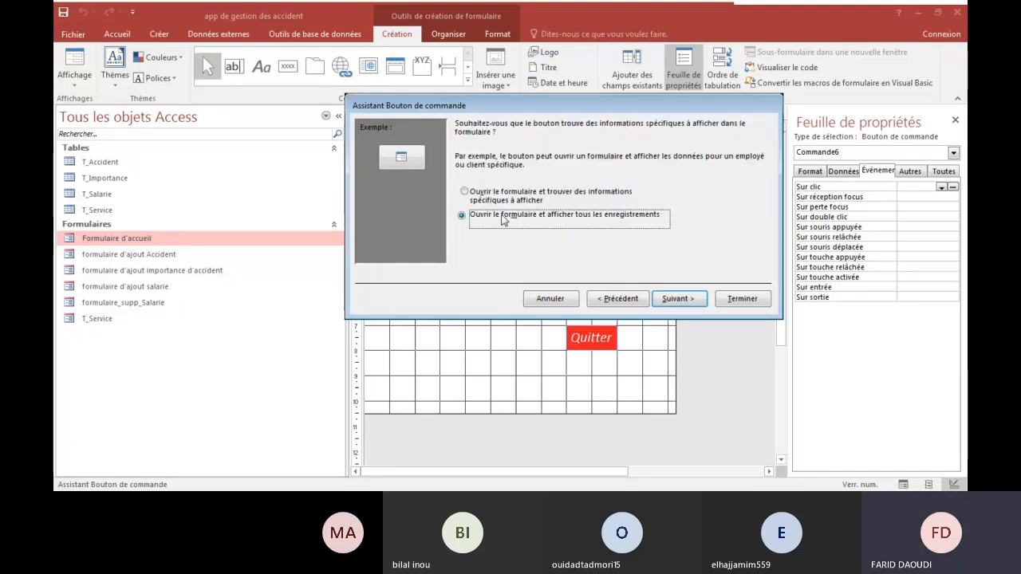
{"action": "key", "text": "Return"}
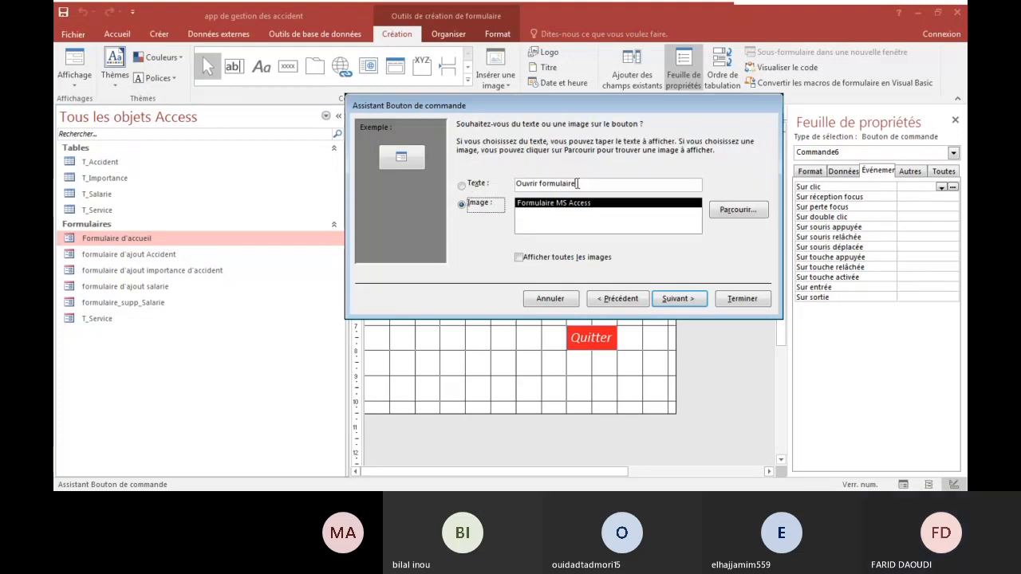
Step: Give the new button a text label instead of an image, reading "supprimer salarie"
{"action": "left_click", "coordinate": [462, 185]}
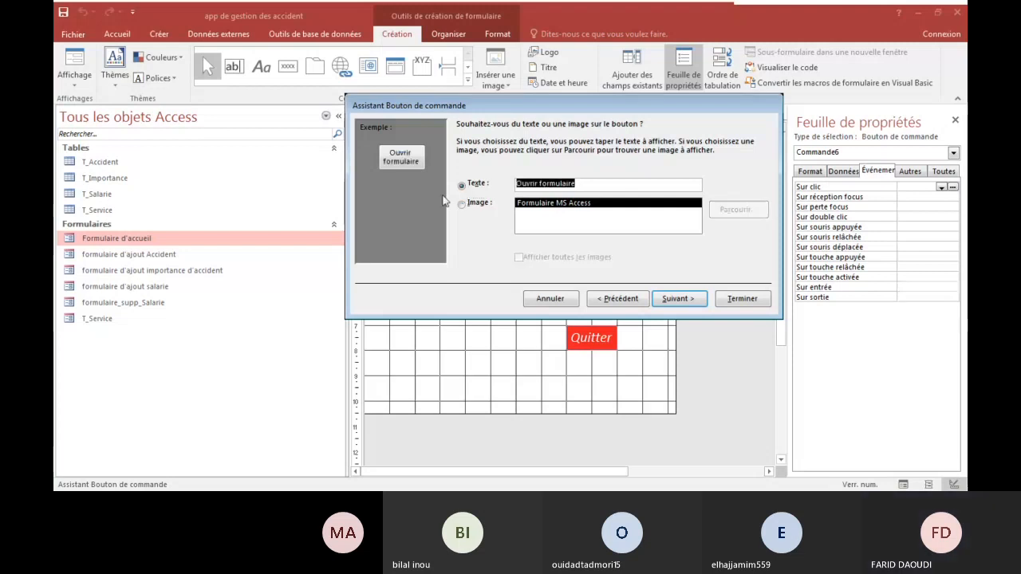
{"action": "type", "text": "suppr"}
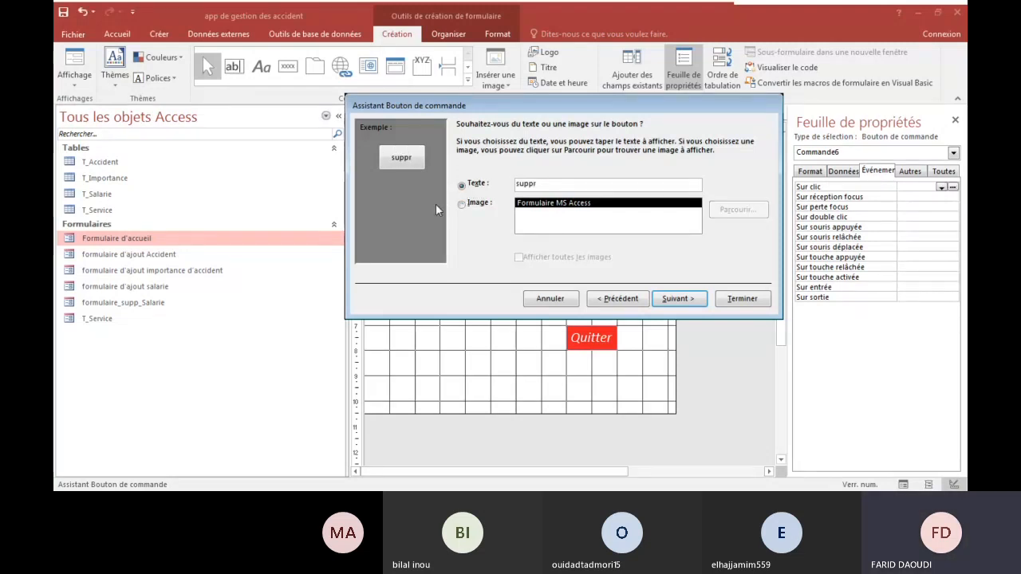
{"action": "type", "text": "im"}
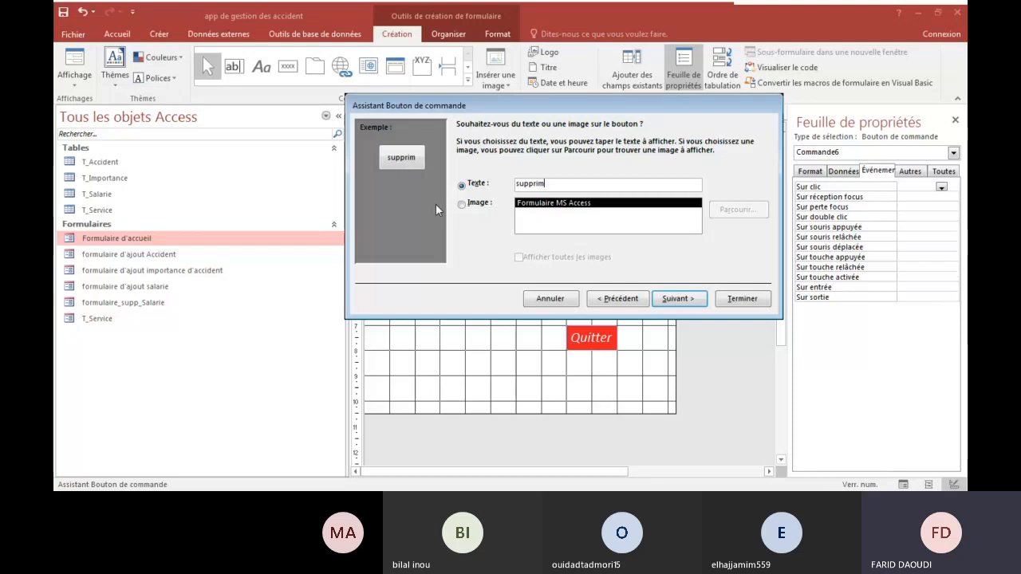
{"action": "type", "text": "e"}
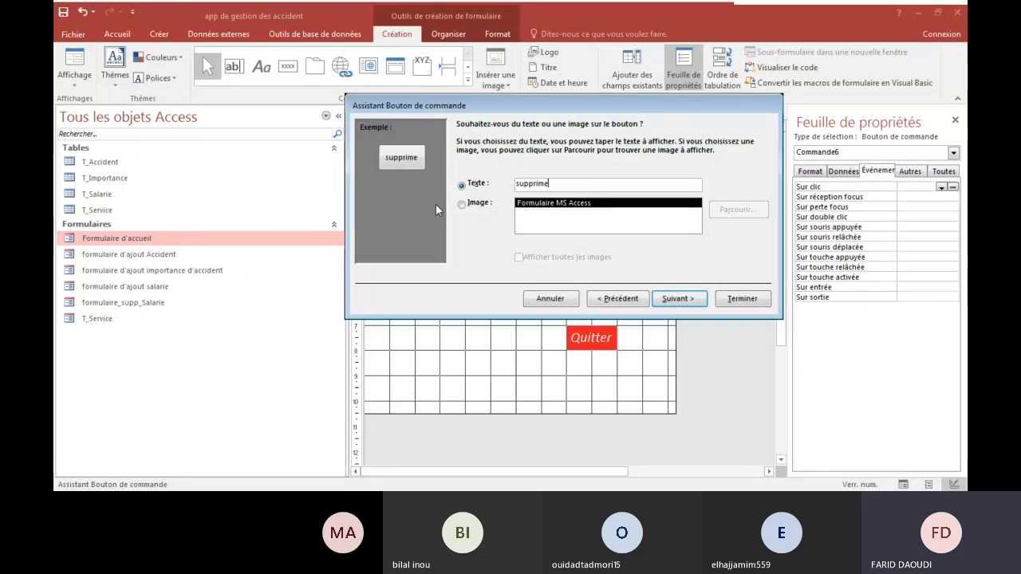
{"action": "type", "text": "r sala"}
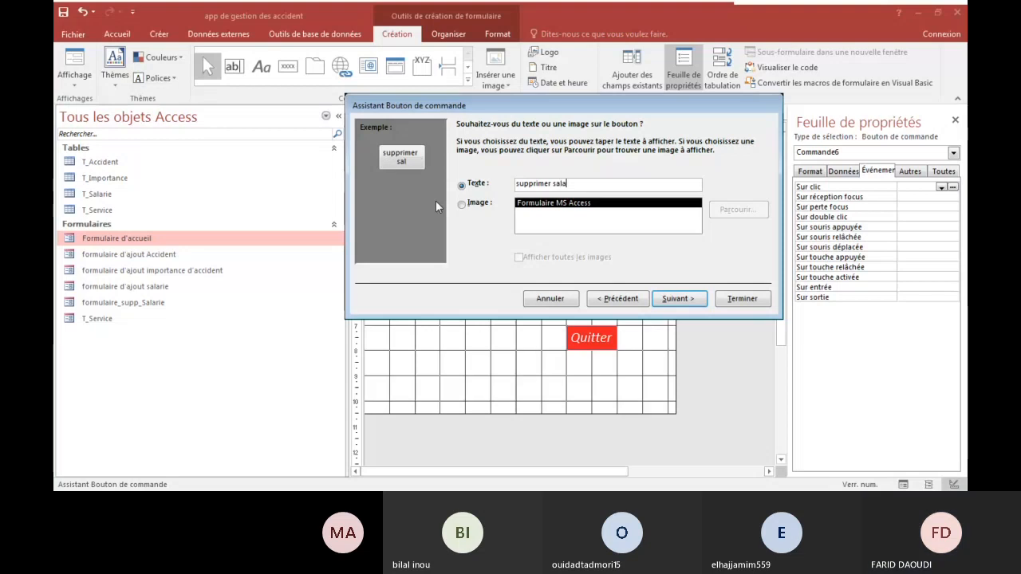
{"action": "type", "text": "rie"}
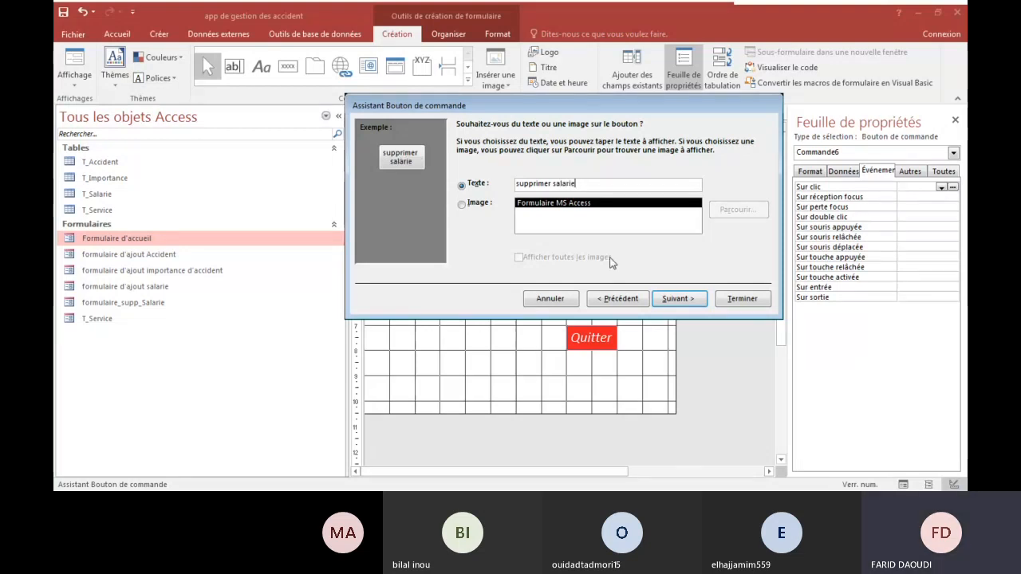
{"action": "left_click", "coordinate": [677, 298]}
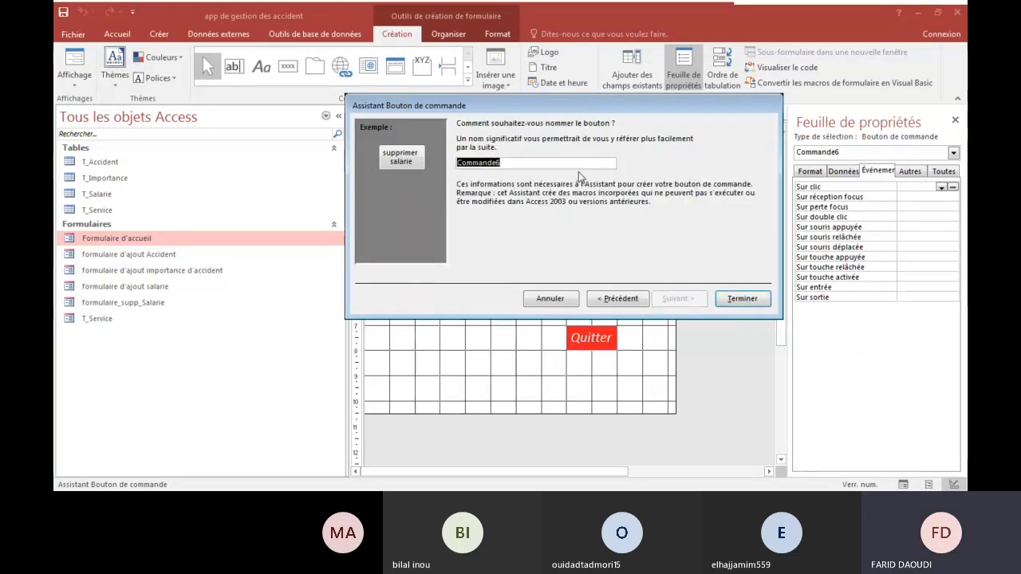
Step: Name the button supp_sala and finish the command button wizard
{"action": "type", "text": "su"}
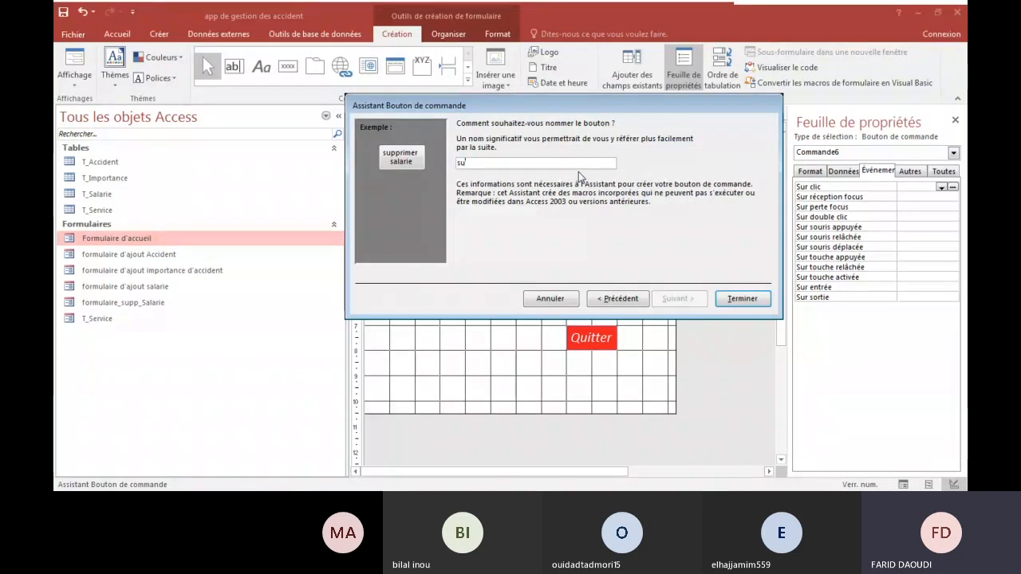
{"action": "type", "text": "pp_sala"}
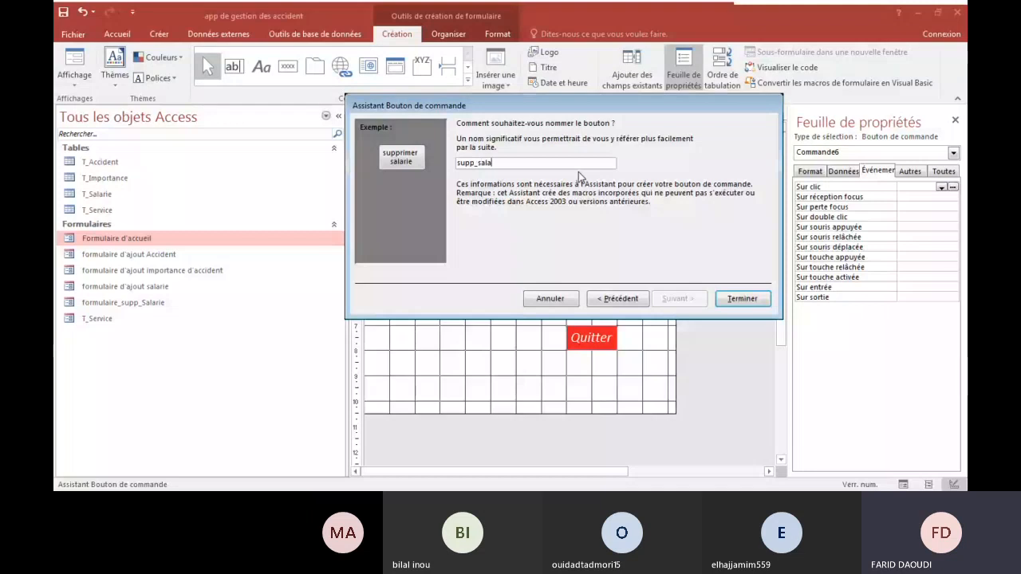
{"action": "key", "text": "Return"}
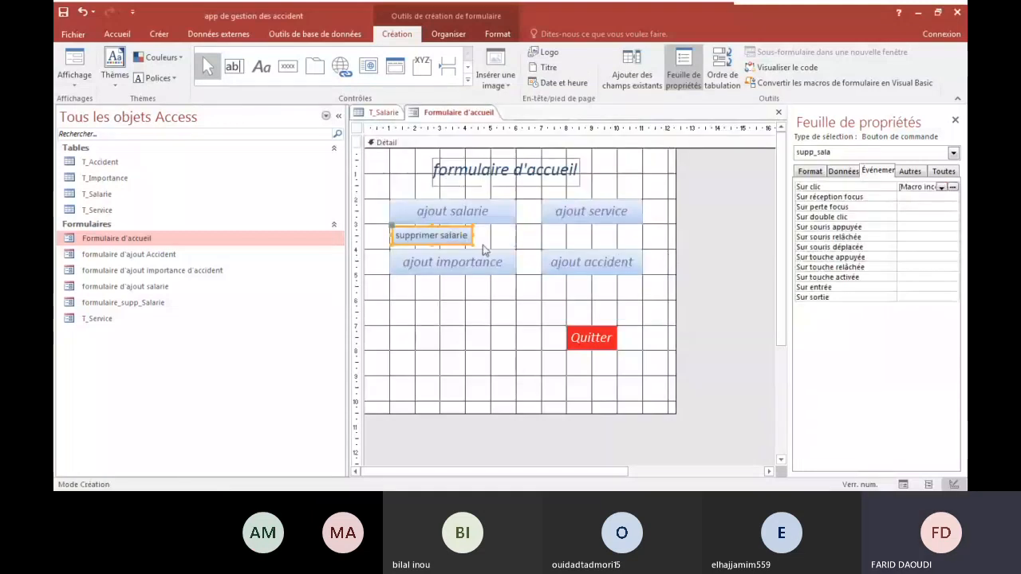
Step: Copy the formatting of the ajout salarie button to the supprimer salarie button
{"action": "left_click", "coordinate": [445, 213]}
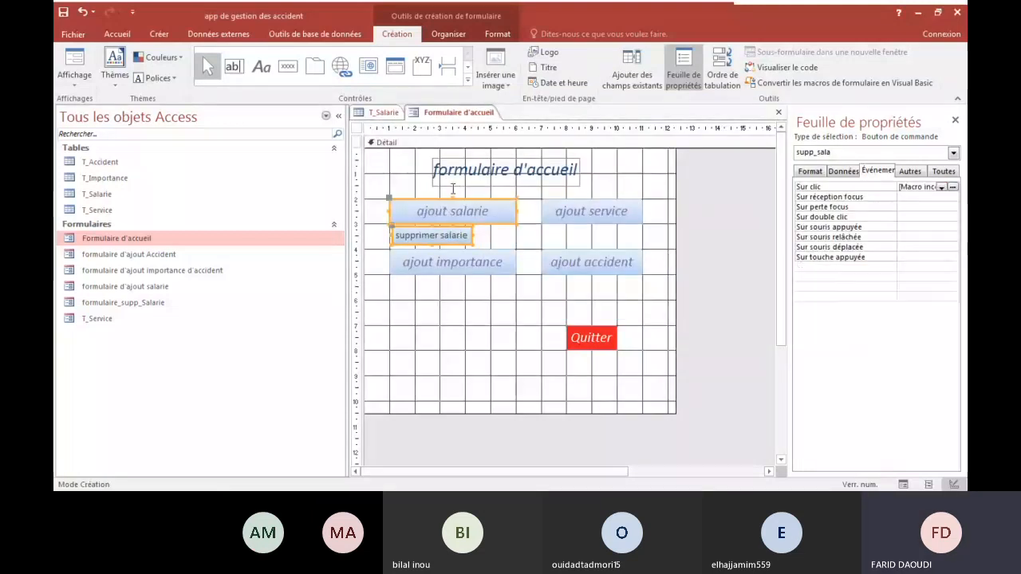
{"action": "left_click", "coordinate": [496, 33]}
{"action": "left_click", "coordinate": [280, 57]}
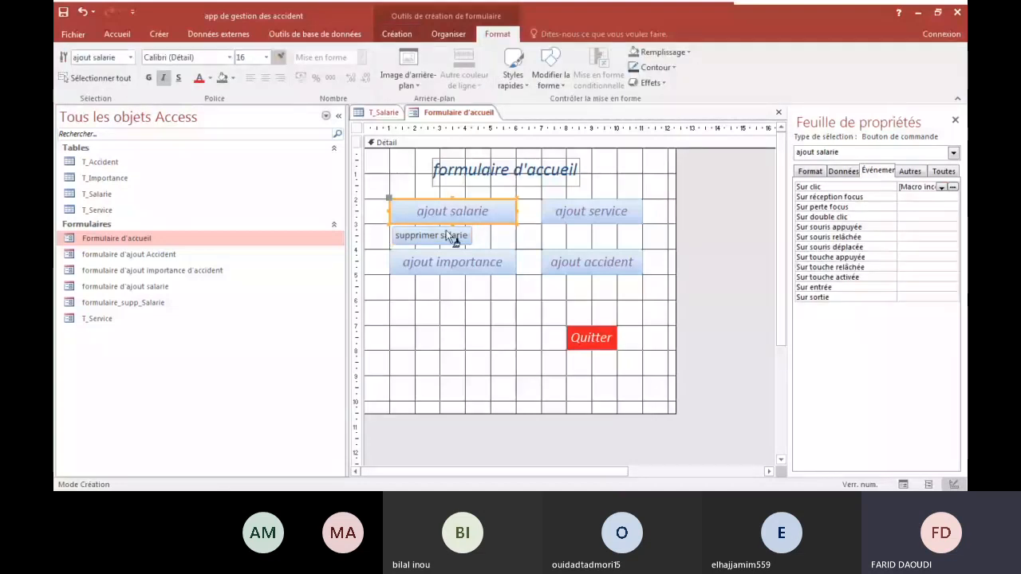
{"action": "left_click", "coordinate": [453, 235]}
{"action": "left_click", "coordinate": [459, 237]}
Step: Resize the supprimer salarie button to match the ajout salarie width and fill the gap above ajout importance, aligning their edges
{"action": "left_click_drag", "start_coordinate": [471, 237], "coordinate": [382, 240]}
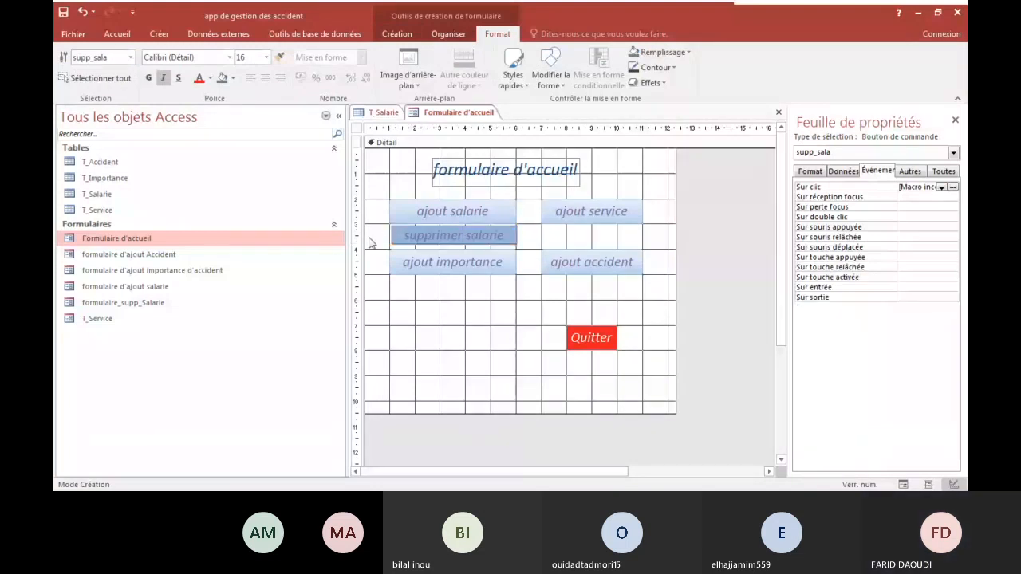
{"action": "left_click", "coordinate": [437, 247]}
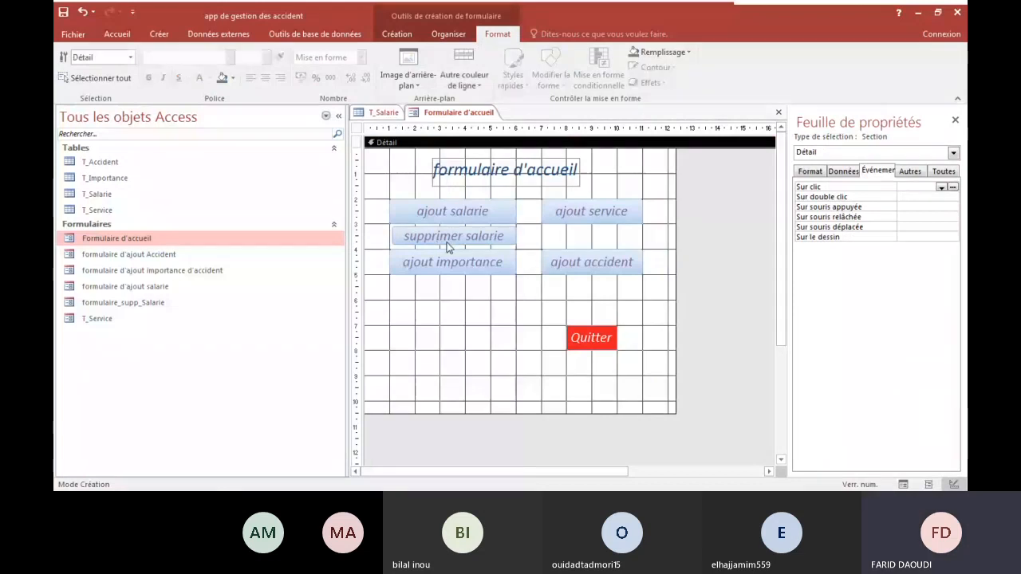
{"action": "left_click", "coordinate": [453, 238]}
{"action": "left_click_drag", "start_coordinate": [453, 246], "coordinate": [454, 223]}
{"action": "left_click_drag", "start_coordinate": [391, 239], "coordinate": [388, 236]}
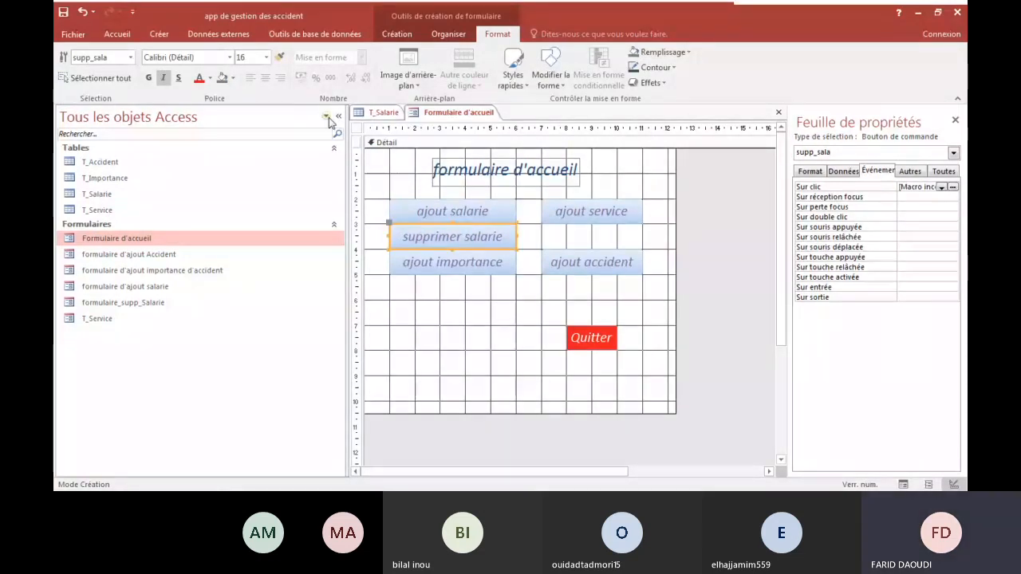
Step: Colour the supprimer salarie button's text red and switch Formulaire d'accueil to Form view
{"action": "left_click", "coordinate": [200, 78]}
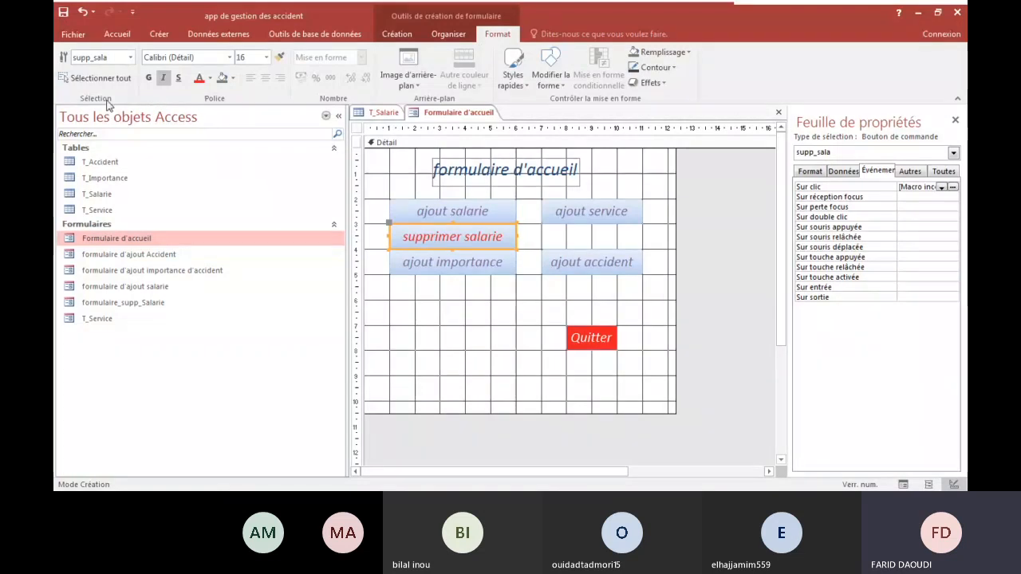
{"action": "left_click", "coordinate": [396, 34]}
{"action": "left_click", "coordinate": [76, 79]}
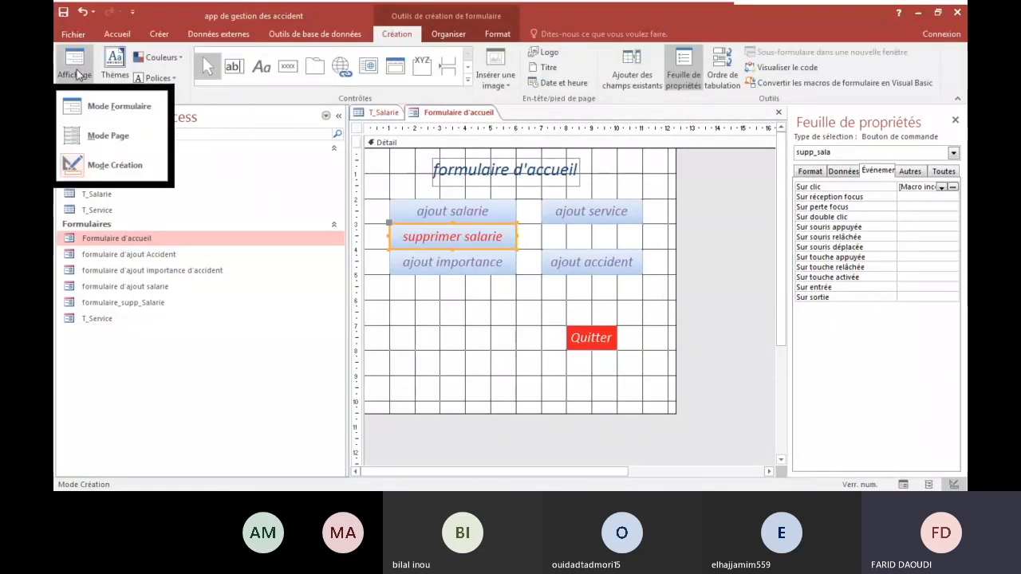
{"action": "left_click", "coordinate": [104, 107]}
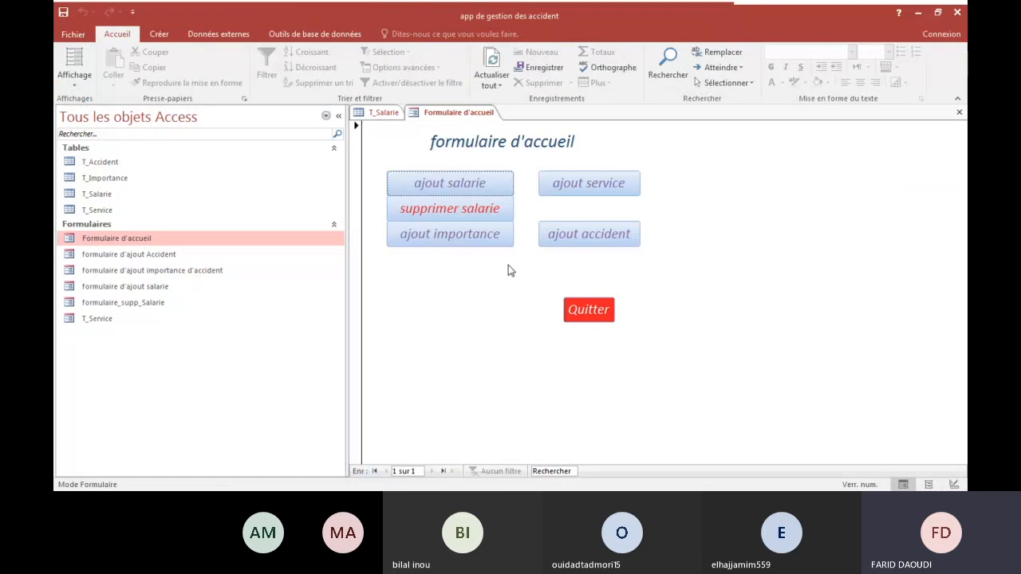
Step: Close the T_Salarie table and test the ajout salarie and supprimer salarie buttons on Formulaire d'accueil, closing each form they open
{"action": "right_click", "coordinate": [390, 115]}
{"action": "left_click", "coordinate": [430, 132]}
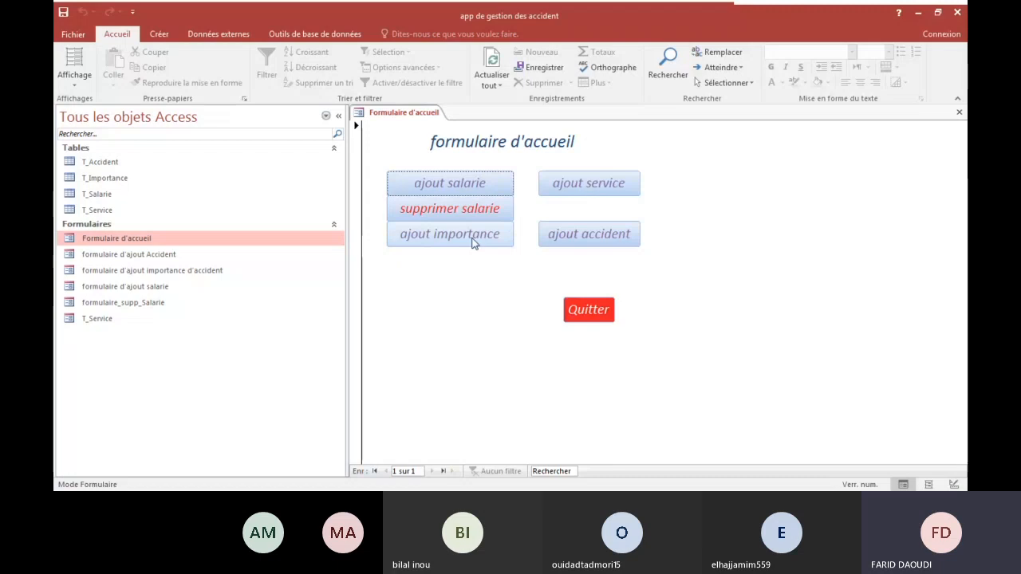
{"action": "left_click", "coordinate": [572, 236]}
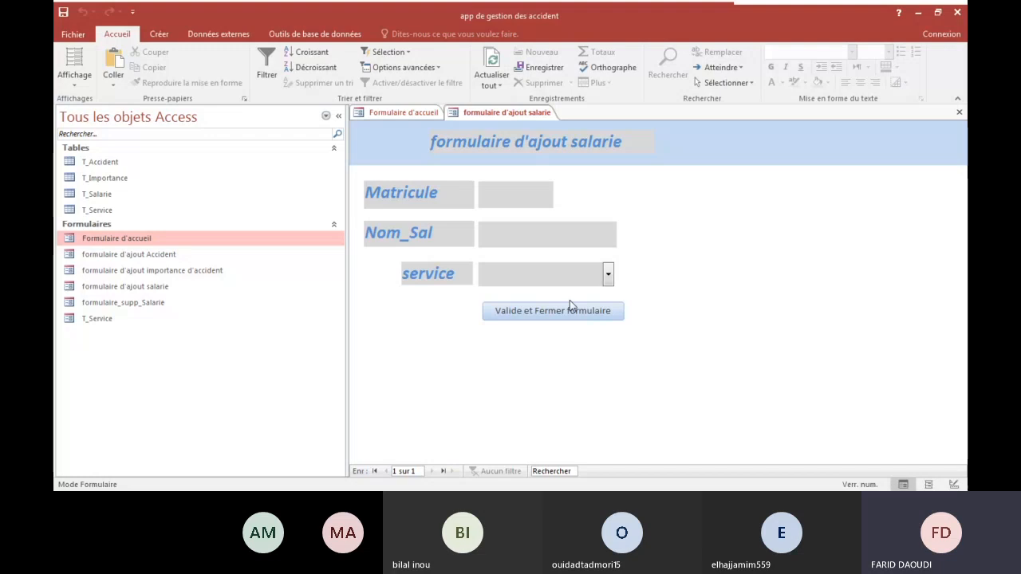
{"action": "key", "text": "ctrl+w"}
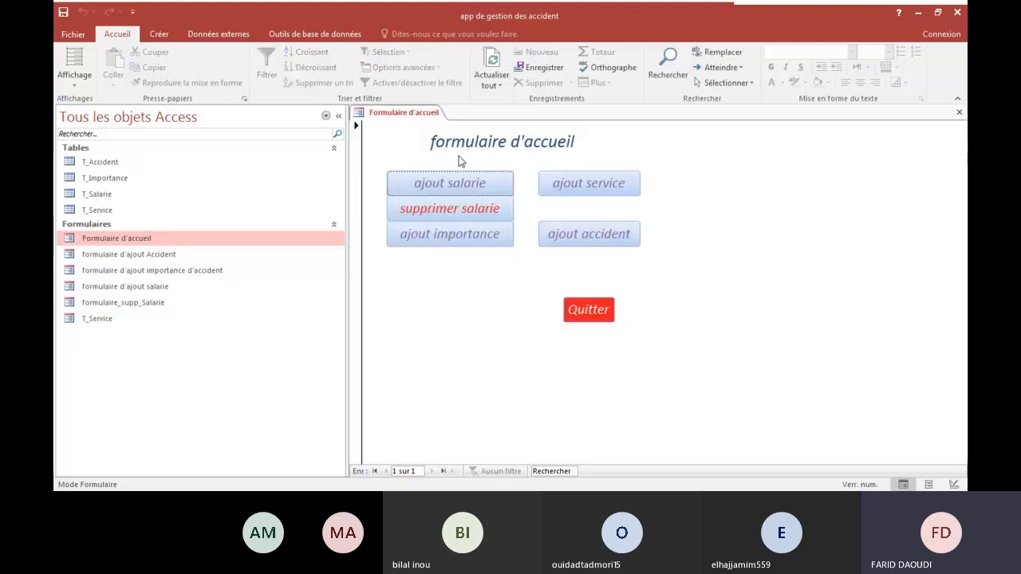
{"action": "left_click", "coordinate": [437, 211]}
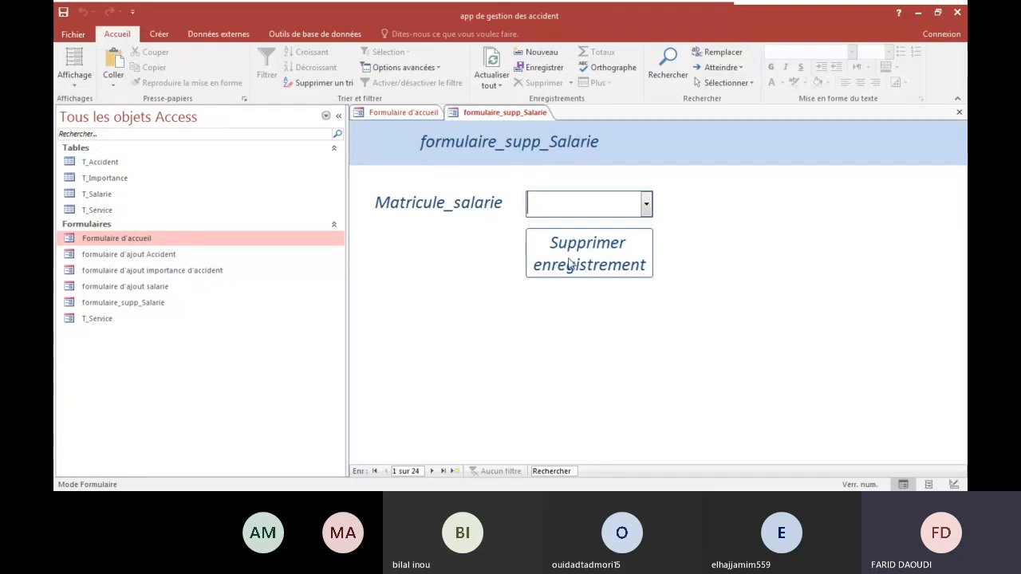
{"action": "middle_click", "coordinate": [511, 118]}
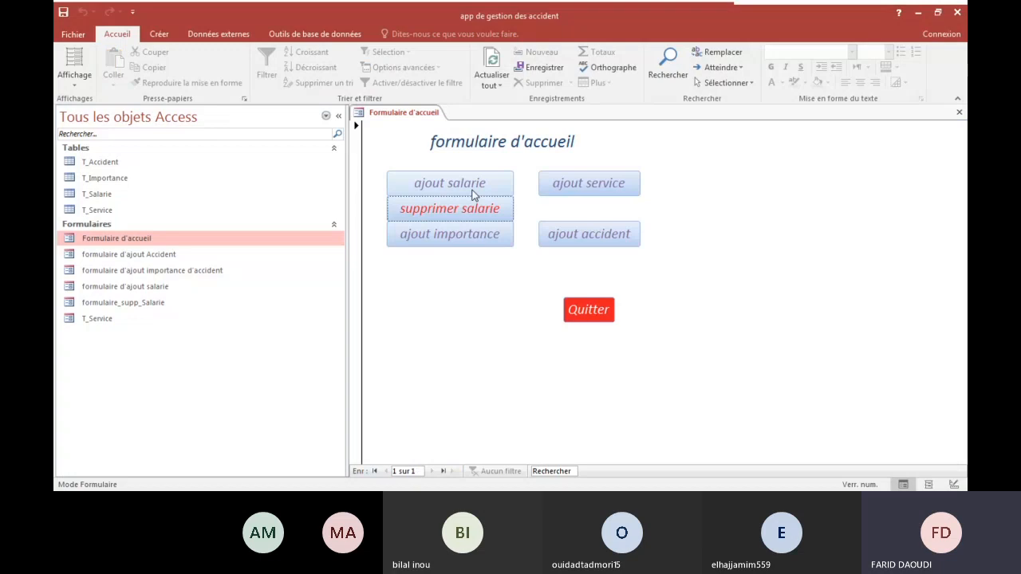